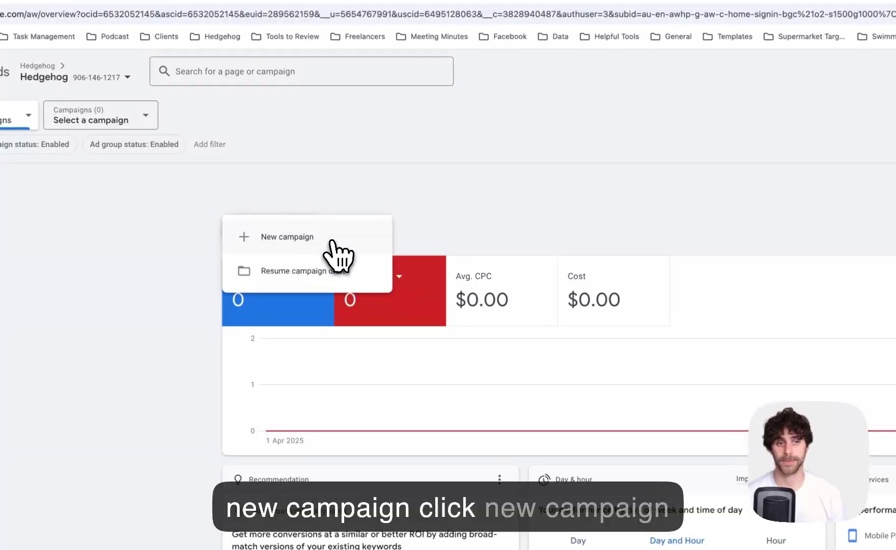
Start a new campaign with the Sales objective and add Contacts as its conversion goal
{"action": "left_click", "coordinate": [332, 243]}
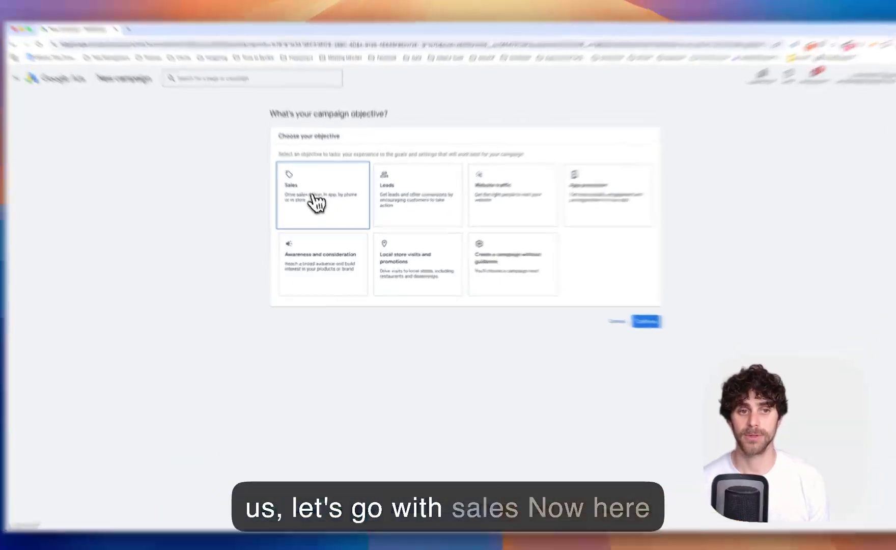
{"action": "left_click", "coordinate": [321, 207]}
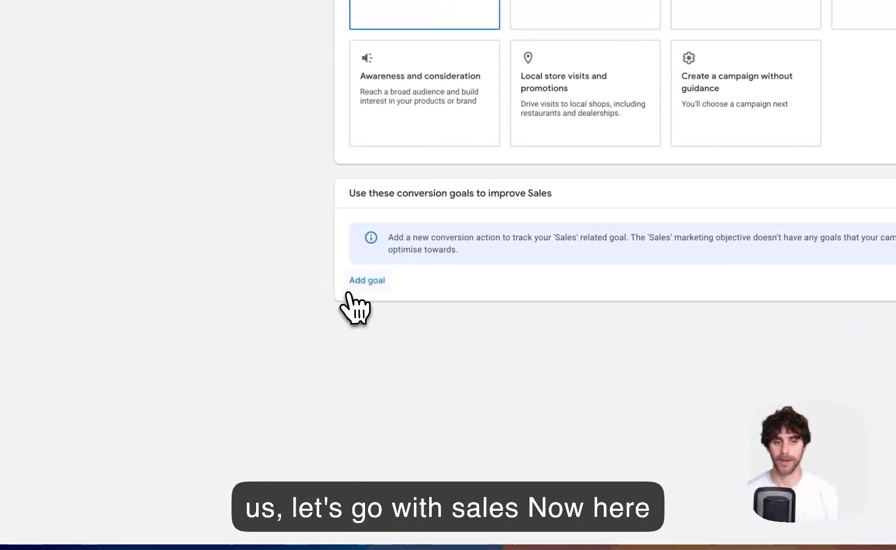
{"action": "left_click", "coordinate": [374, 282]}
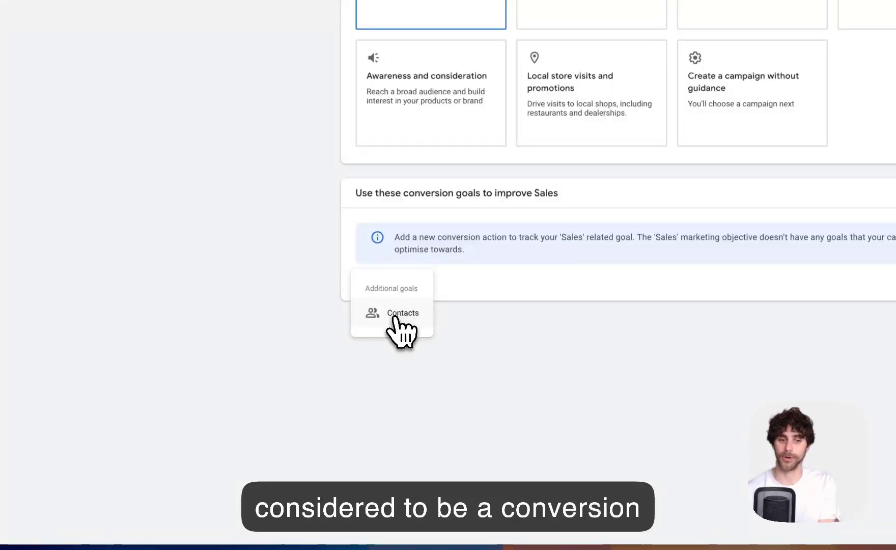
{"action": "left_click", "coordinate": [396, 313]}
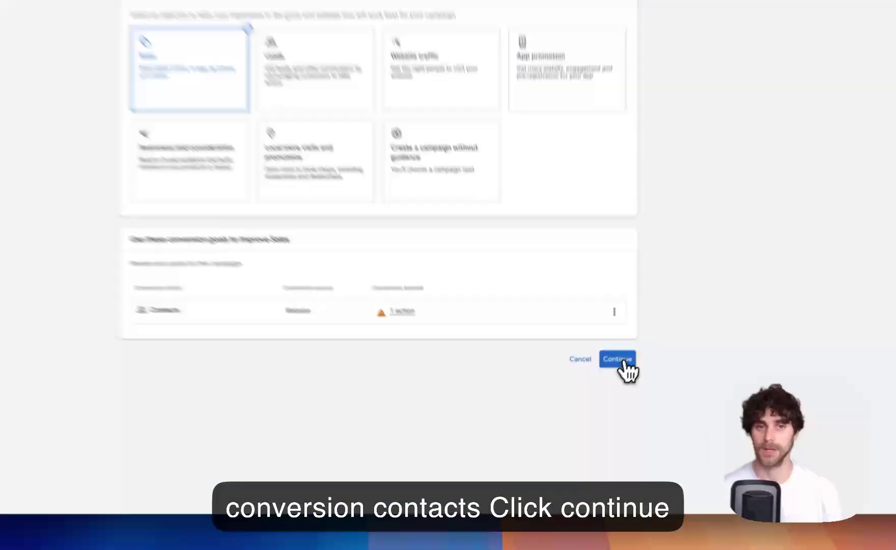
{"action": "left_click", "coordinate": [617, 359]}
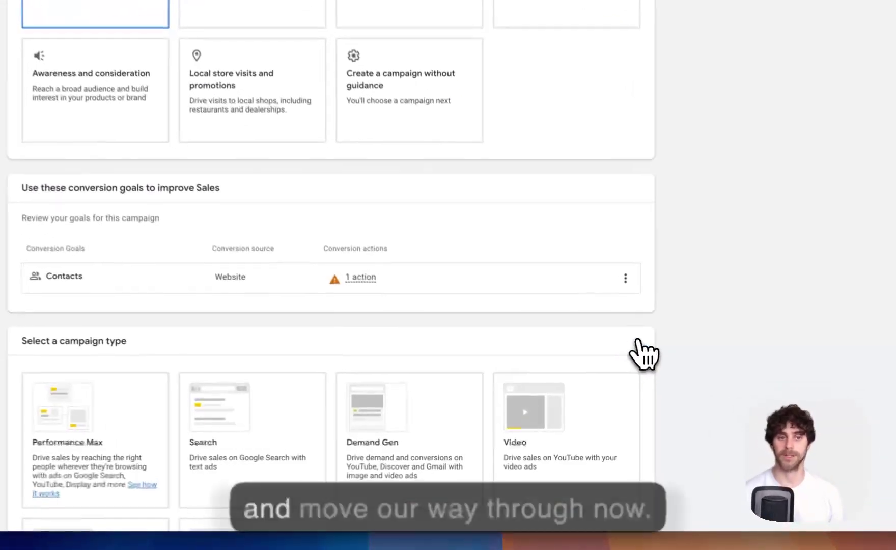
Choose Performance Max as the campaign type
{"action": "scroll", "coordinate": [642, 352], "scroll_direction": "down", "scroll_amount": 5}
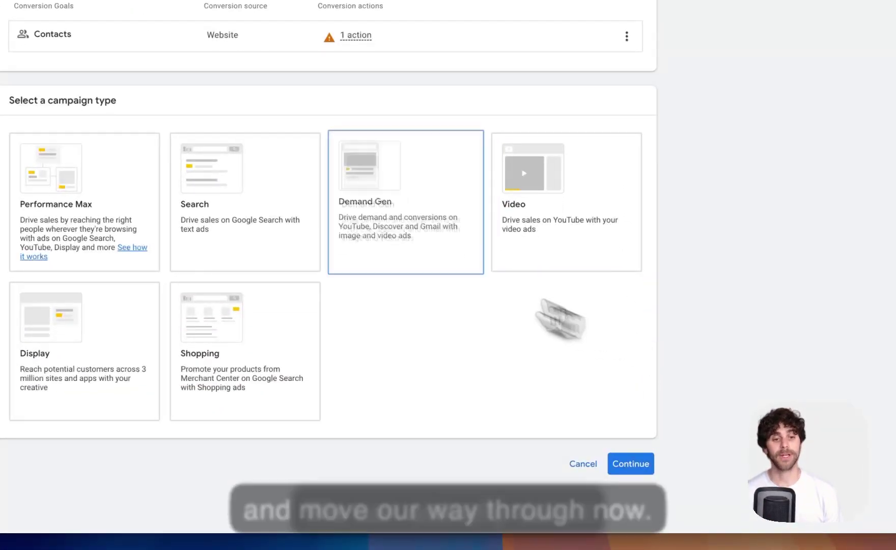
{"action": "left_click", "coordinate": [96, 178]}
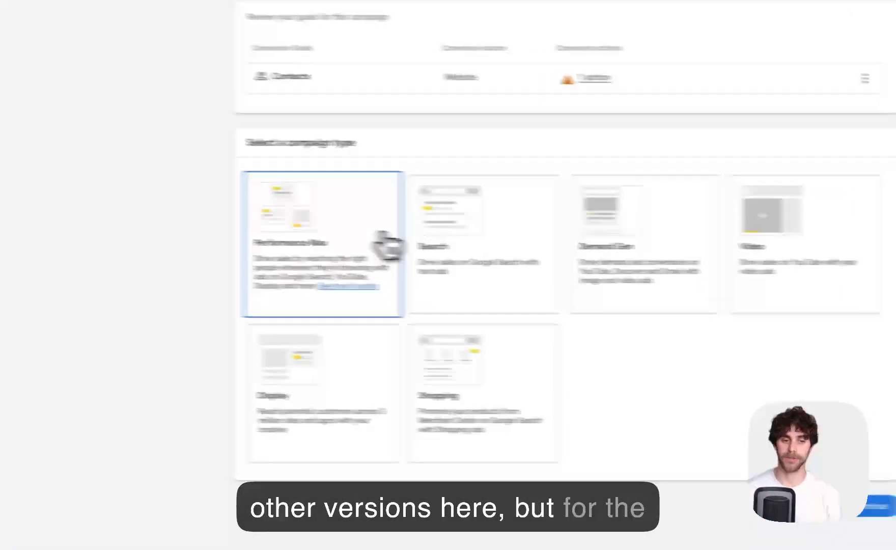
{"action": "left_click", "coordinate": [386, 275]}
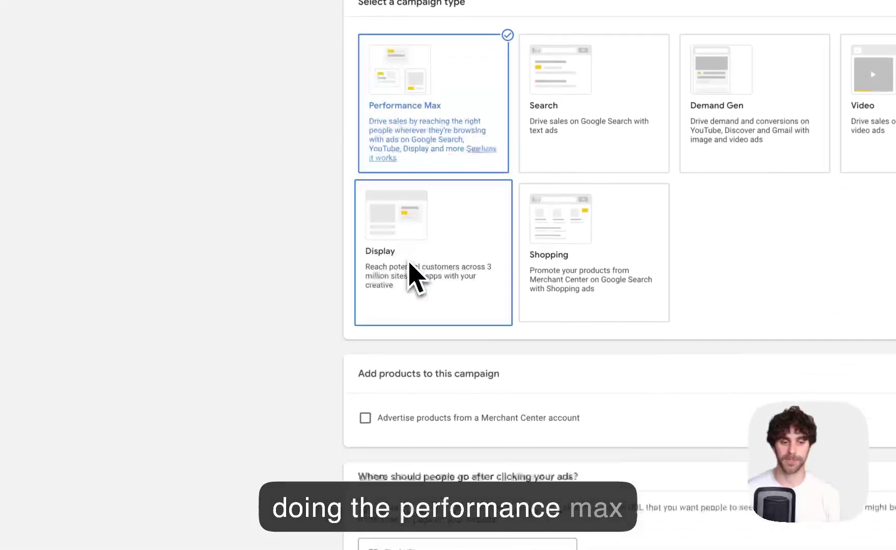
Enter hedgehogmarketing.com.au as the final URL people reach from the ads
{"action": "scroll", "coordinate": [409, 270], "scroll_direction": "down", "scroll_amount": 5}
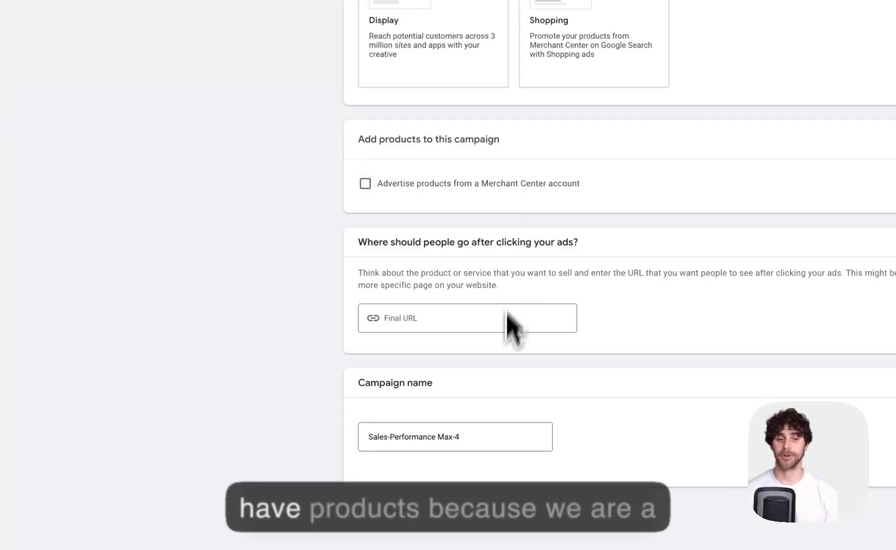
{"action": "left_click", "coordinate": [529, 274]}
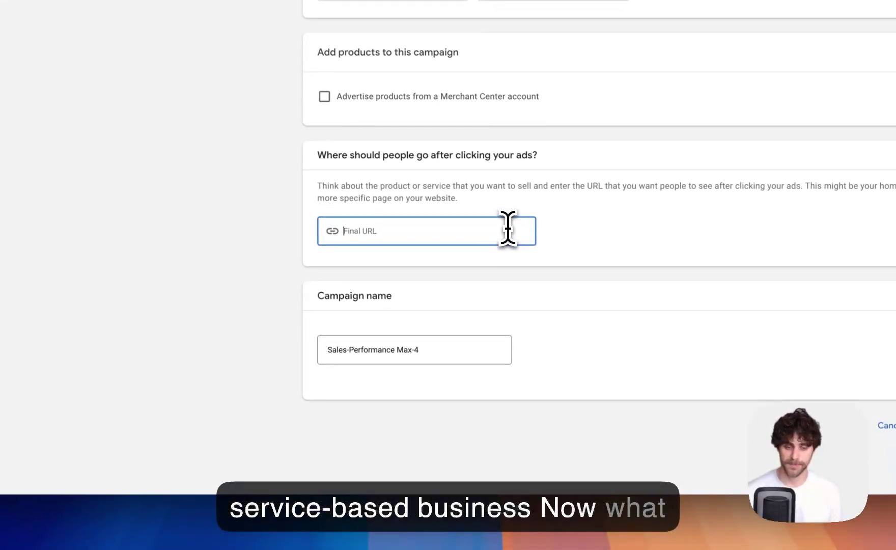
{"action": "type", "text": "hedgehogmarketi"}
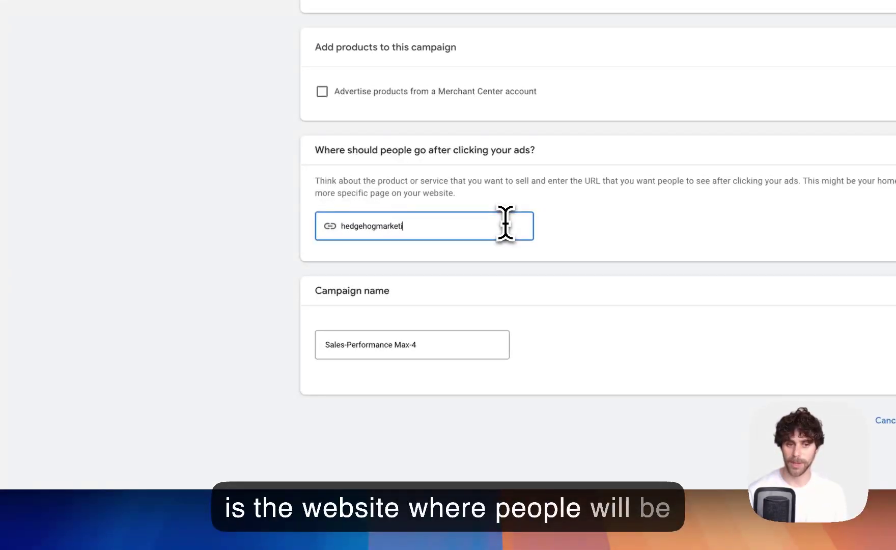
{"action": "type", "text": "ng.com.au"}
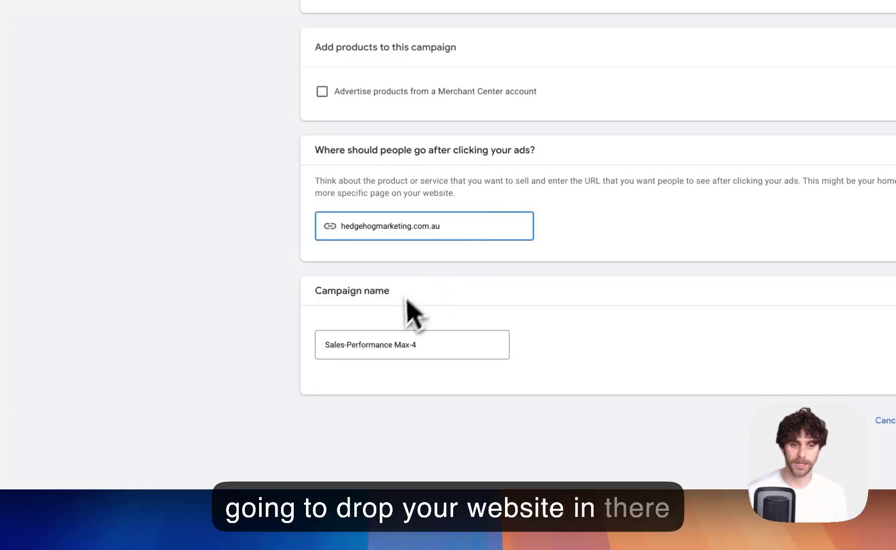
Name the campaign "PMax | Hedgehog Example | April 2025" and continue by starting a new campaign instead of the saved draft
{"action": "left_click", "coordinate": [406, 346]}
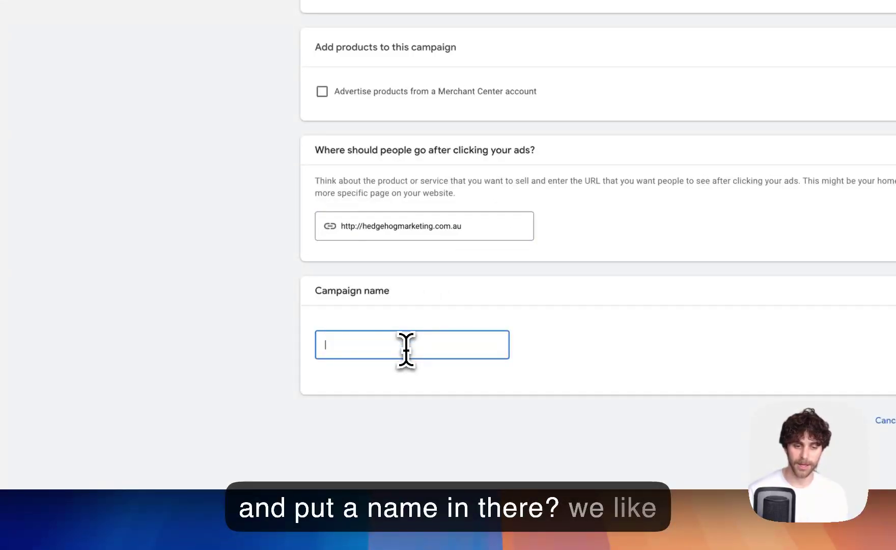
{"action": "type", "text": "PMax"}
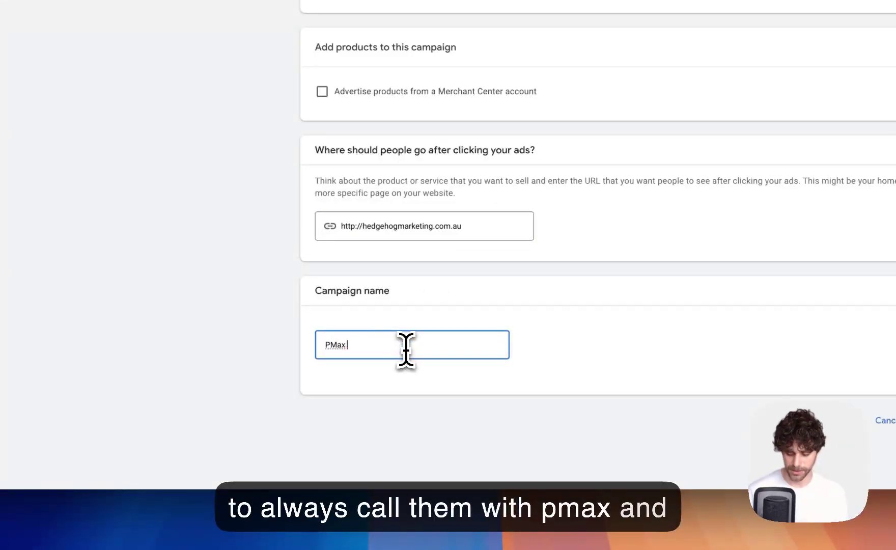
{"action": "type", "text": " |"}
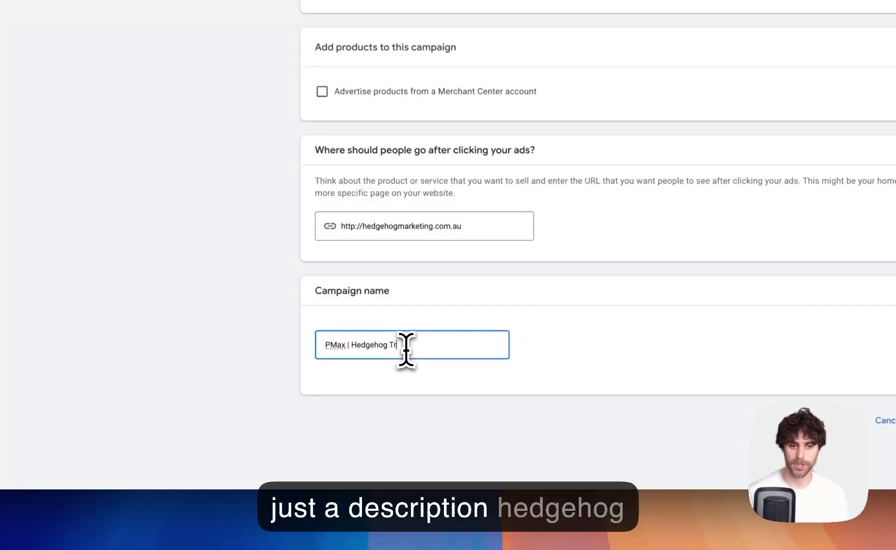
{"action": "type", "text": " Hedgehog Example |"}
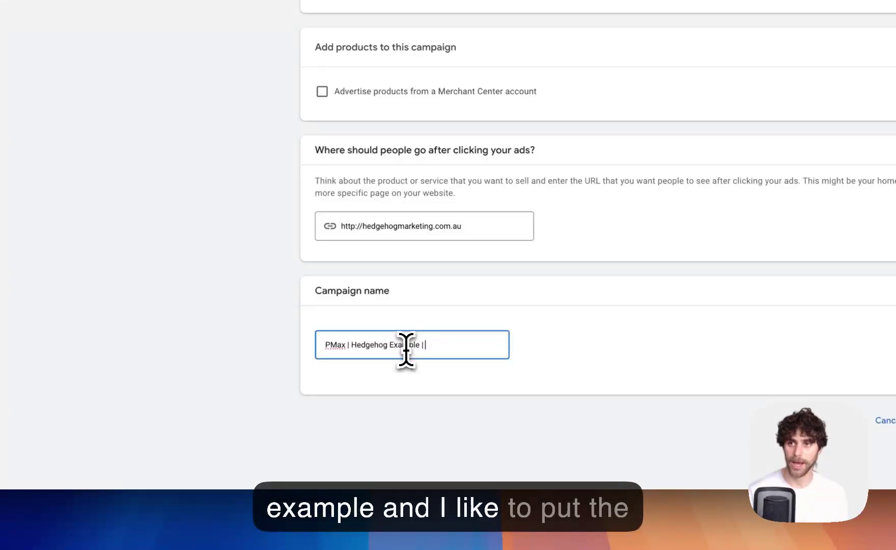
{"action": "type", "text": " April 2025"}
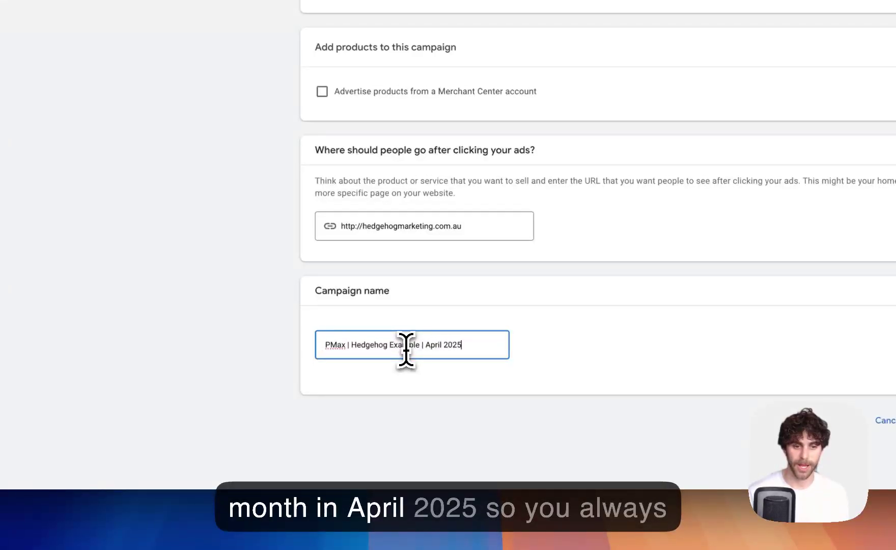
{"action": "left_click", "coordinate": [861, 375]}
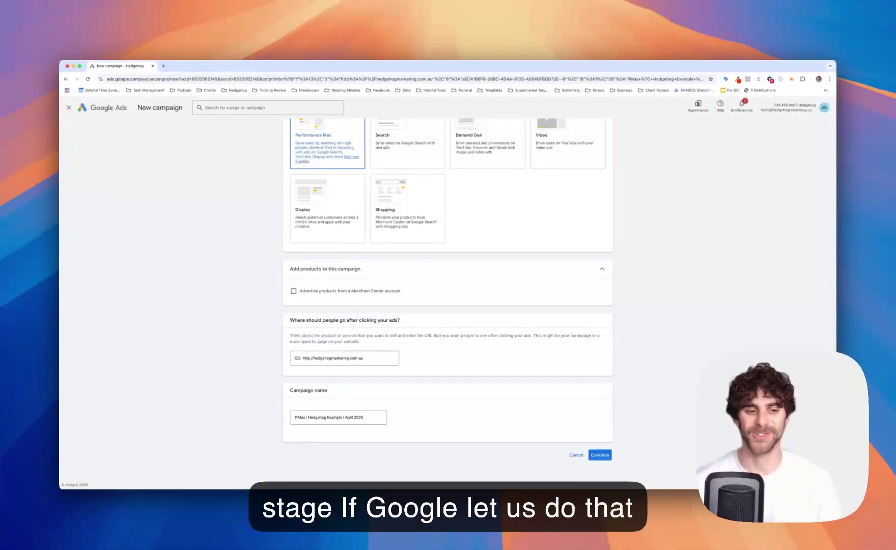
{"action": "left_click", "coordinate": [601, 455]}
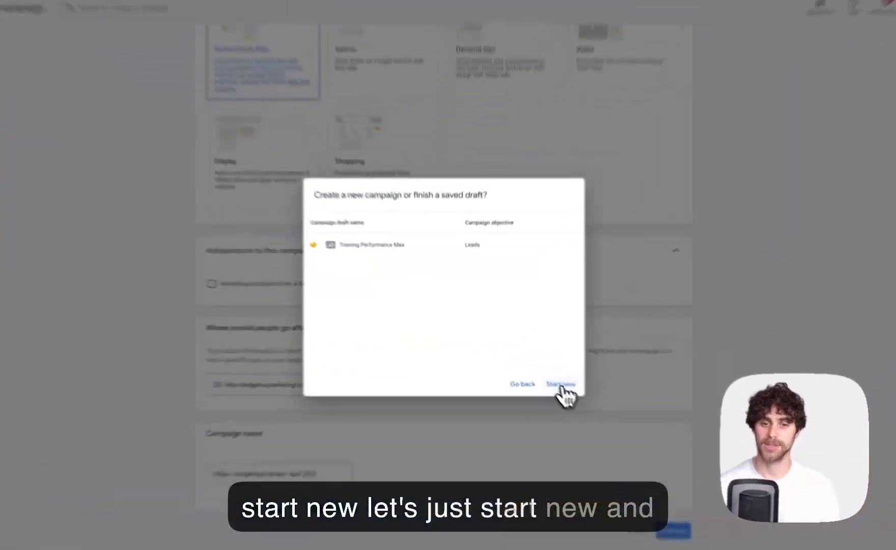
{"action": "left_click", "coordinate": [526, 357]}
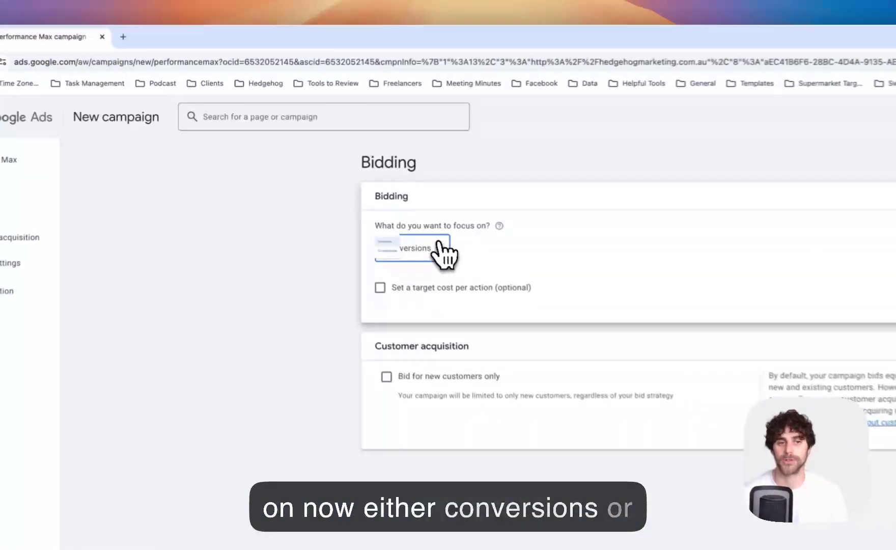
Focus the bidding on Conversions and set a target cost per action of $30
{"action": "left_click", "coordinate": [323, 177]}
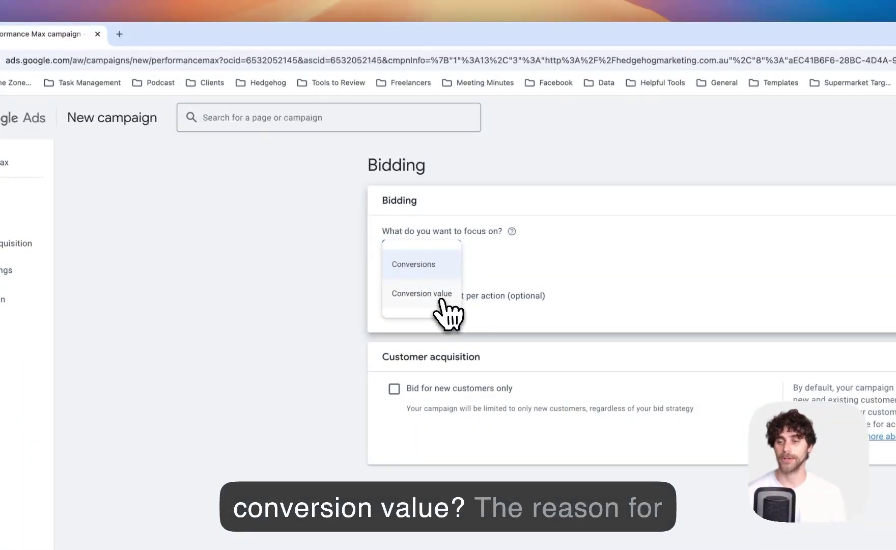
{"action": "mouse_move", "coordinate": [440, 301]}
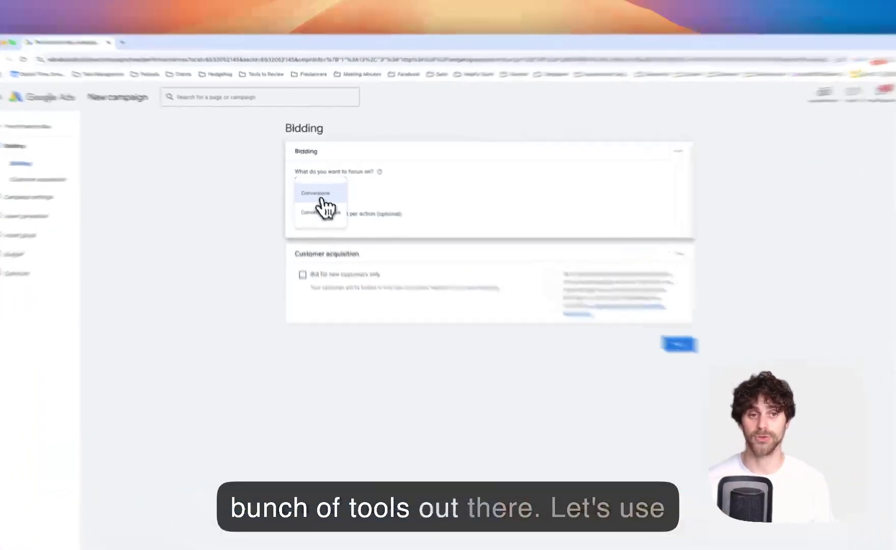
{"action": "left_click", "coordinate": [315, 186]}
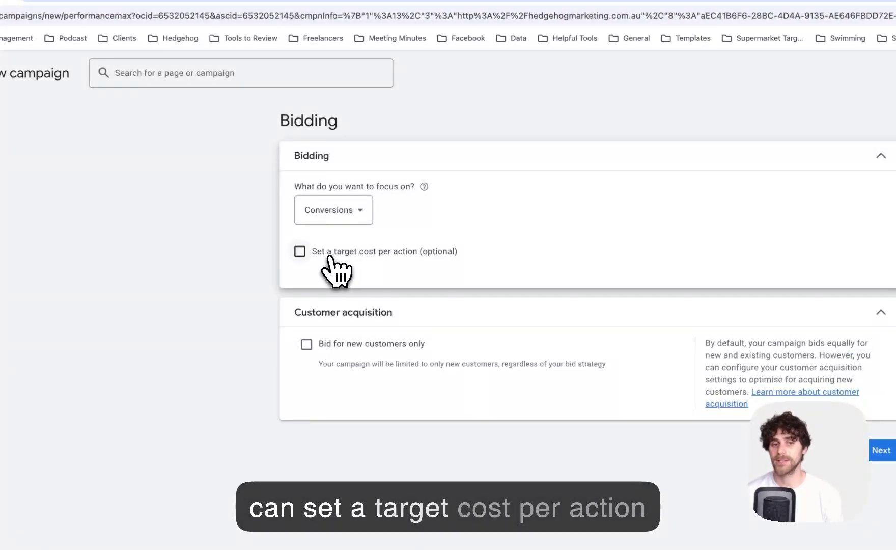
{"action": "left_click", "coordinate": [328, 255]}
{"action": "left_click", "coordinate": [368, 299]}
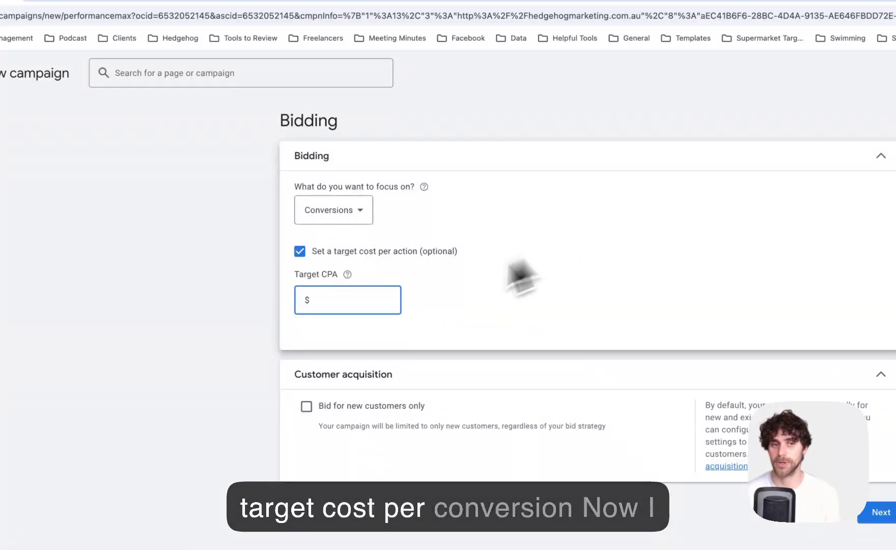
{"action": "left_click", "coordinate": [518, 270]}
{"action": "left_click", "coordinate": [357, 301]}
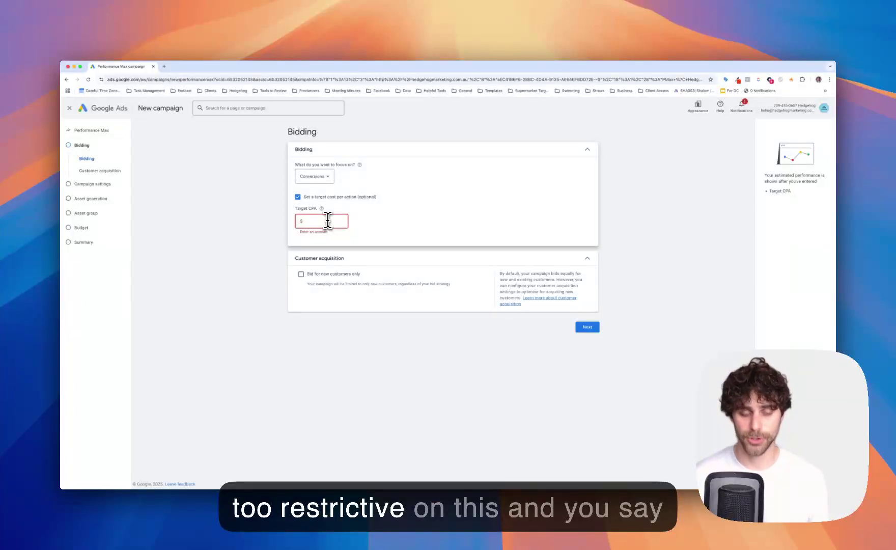
{"action": "type", "text": "30"}
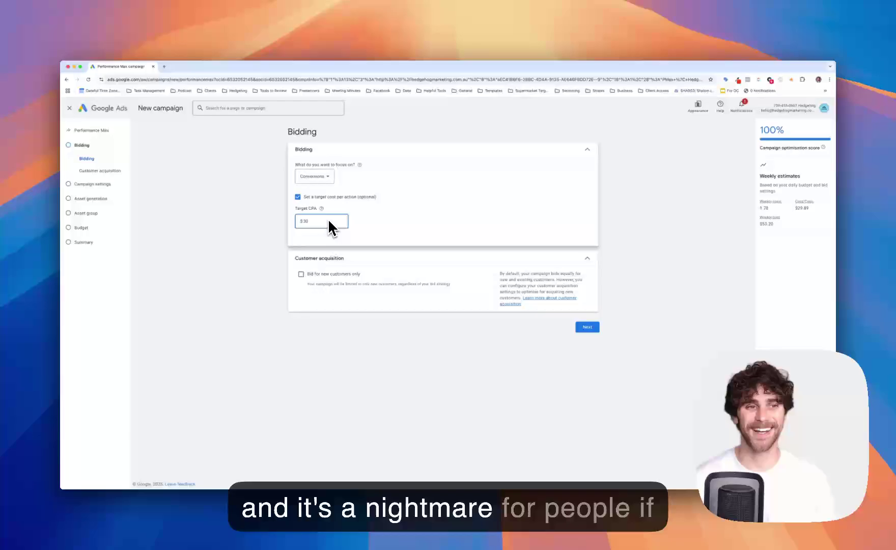
Switch the bidding focus to Conversion value and set a target return on ad spend of 200%
{"action": "left_click", "coordinate": [320, 178]}
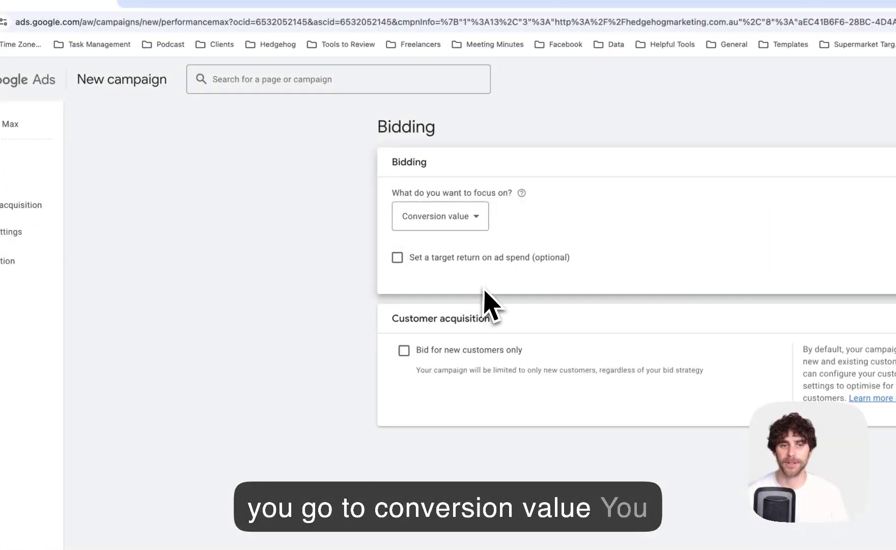
{"action": "left_click", "coordinate": [432, 262]}
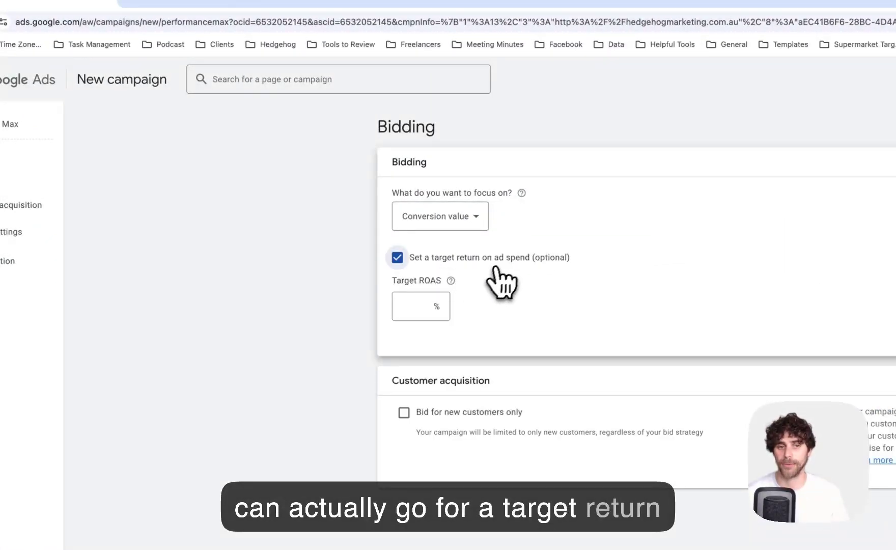
{"action": "left_click", "coordinate": [402, 306]}
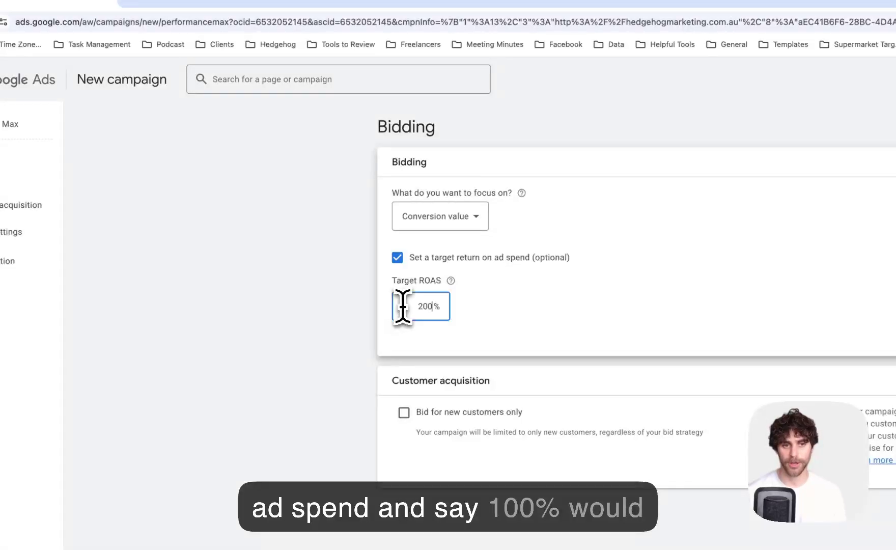
{"action": "type", "text": "200"}
{"action": "left_click", "coordinate": [517, 323]}
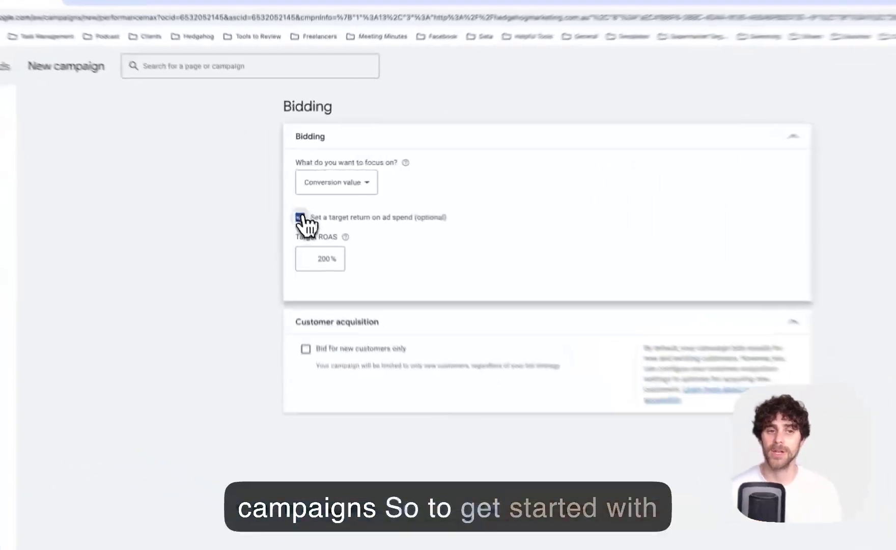
Set the bidding focus to Conversions without any optional target and proceed to the campaign settings
{"action": "left_click", "coordinate": [299, 198]}
{"action": "left_click", "coordinate": [329, 178]}
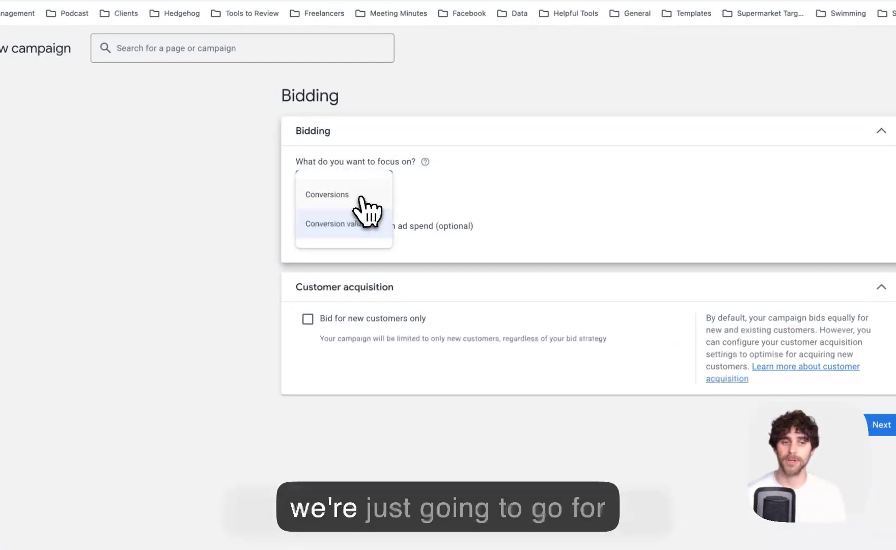
{"action": "left_click", "coordinate": [360, 198]}
{"action": "left_click", "coordinate": [386, 232]}
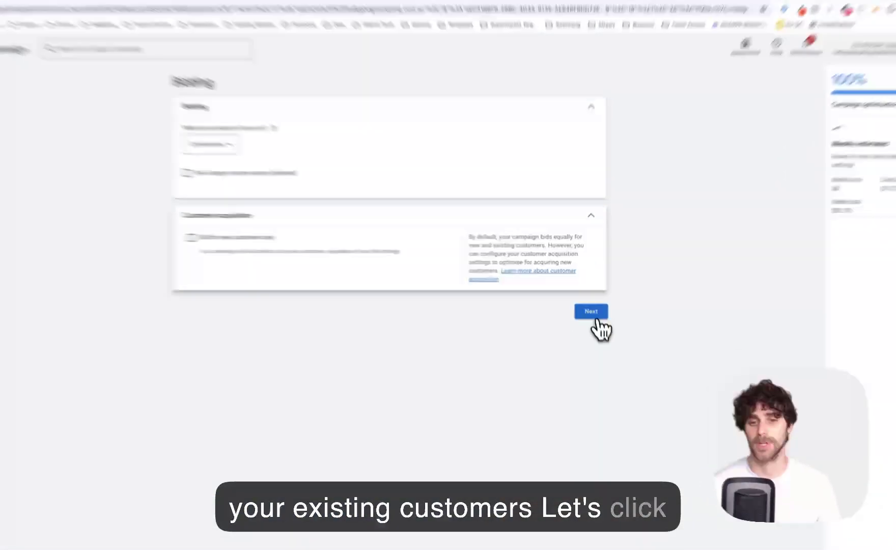
{"action": "left_click", "coordinate": [595, 316]}
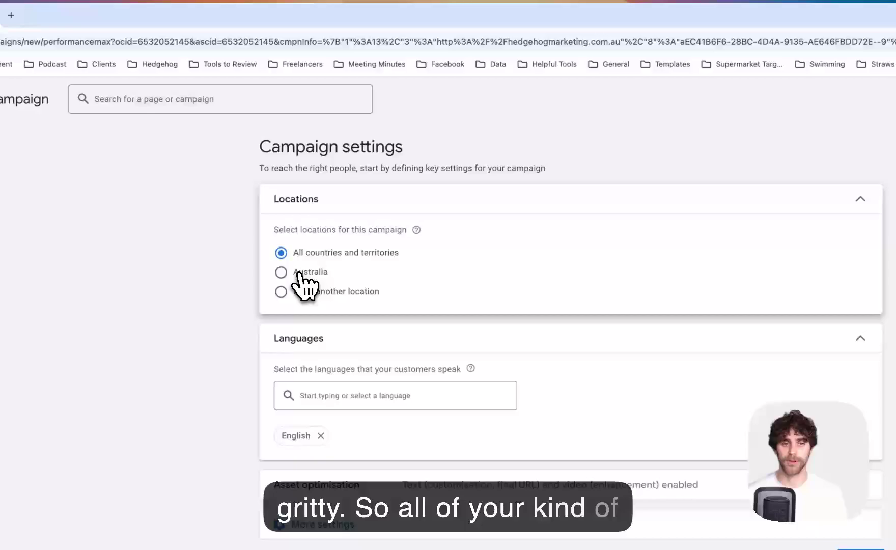
Set the campaign to target a custom location instead of all of Australia and search for the postcode 3000
{"action": "left_click", "coordinate": [299, 274]}
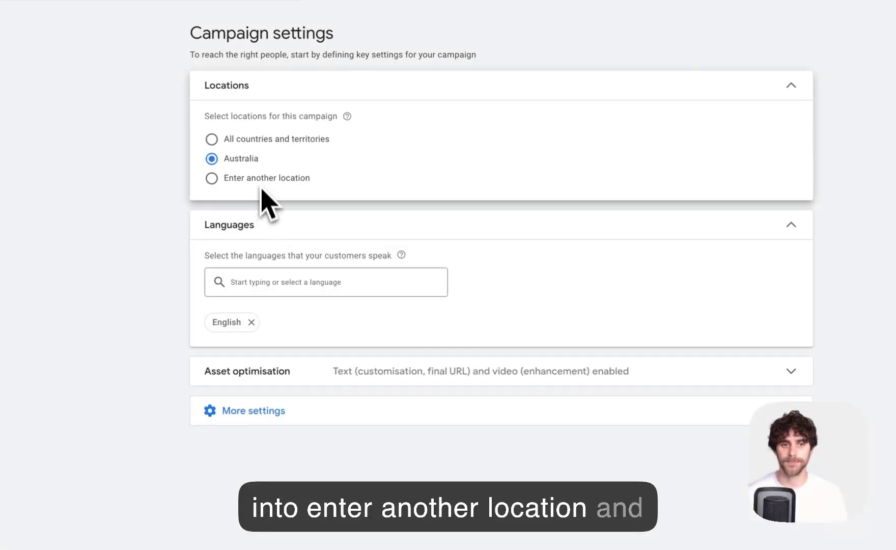
{"action": "left_click", "coordinate": [261, 178]}
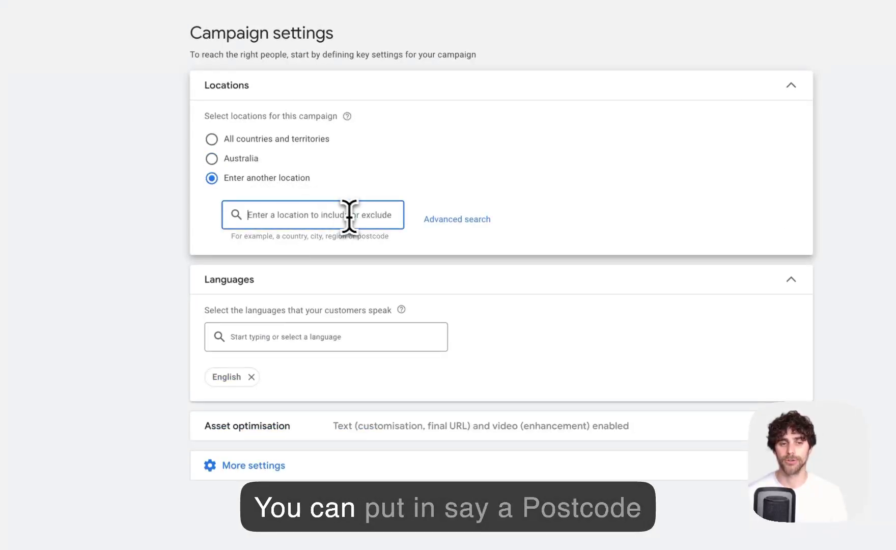
{"action": "type", "text": "3000"}
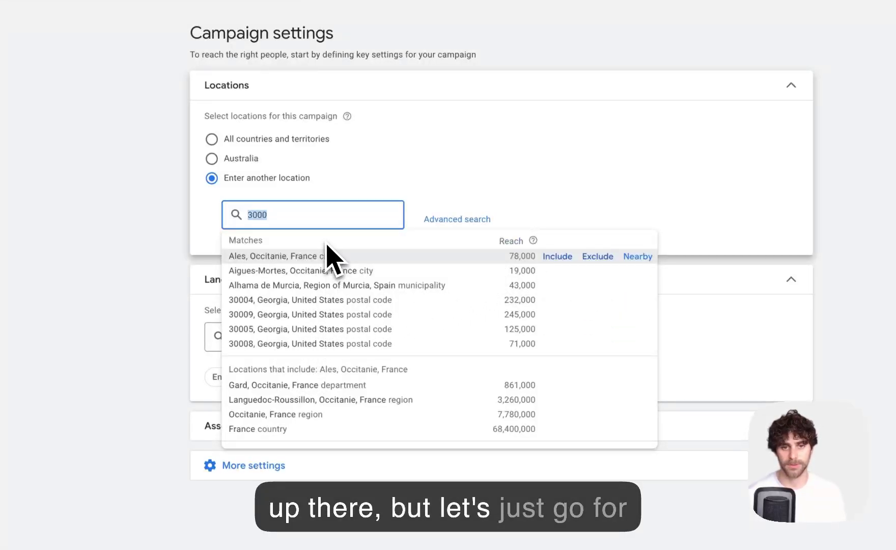
Include the city of Melbourne, Victoria, Australia as a target location and remove it again
{"action": "type", "text": "Melboru"}
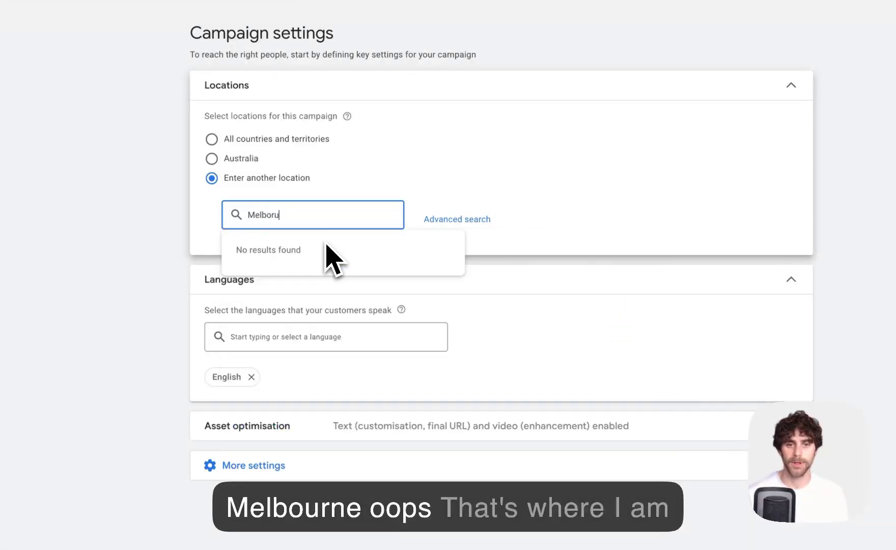
{"action": "key", "text": "BackSpace"}
{"action": "key", "text": "BackSpace"}
{"action": "type", "text": "urn"}
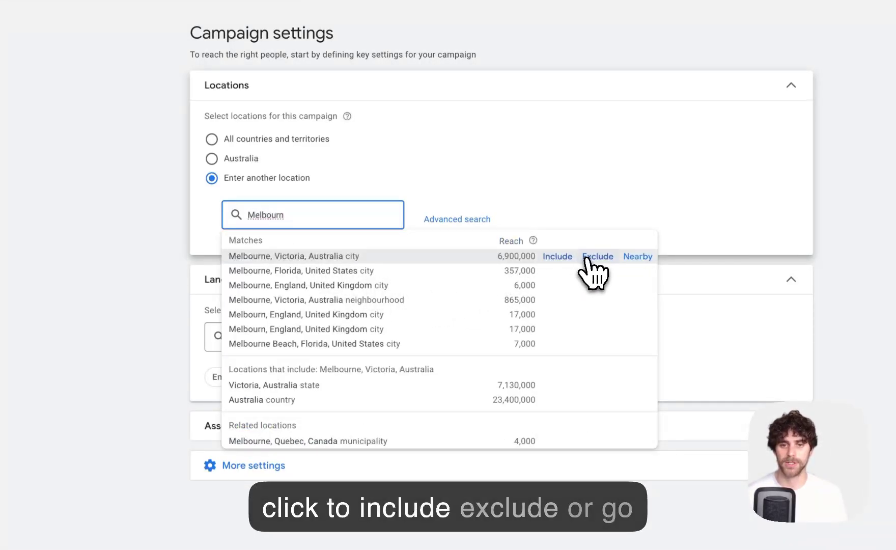
{"action": "left_click", "coordinate": [558, 256]}
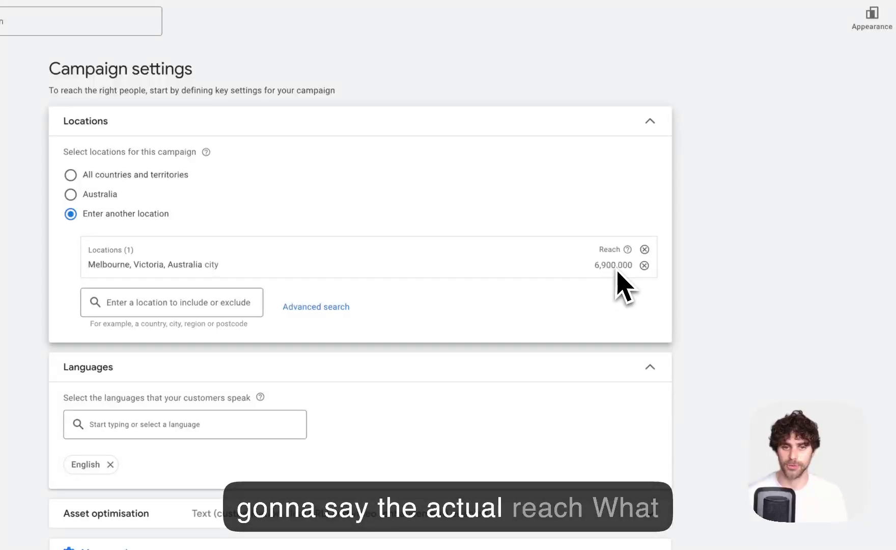
{"action": "left_click", "coordinate": [644, 265]}
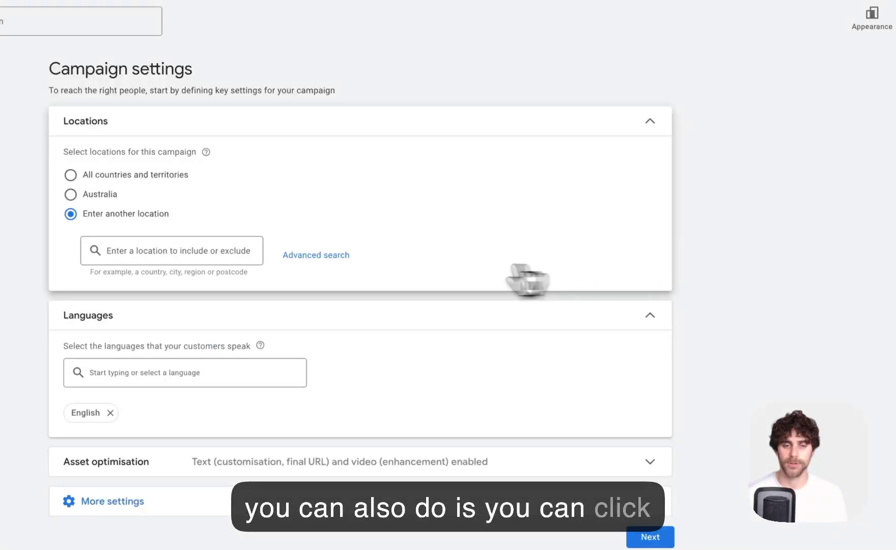
Use the advanced location search to include a 5 km radius around Hawthorn VIC
{"action": "left_click", "coordinate": [326, 256]}
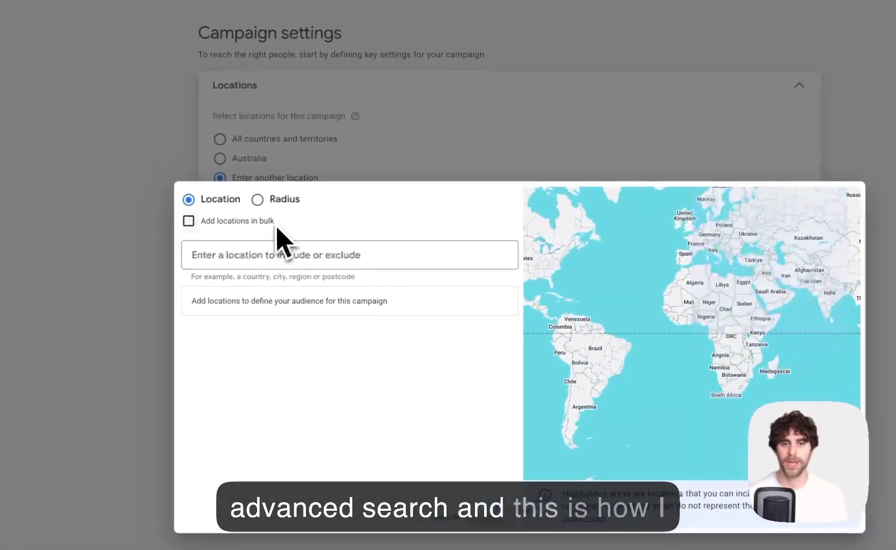
{"action": "left_click", "coordinate": [266, 199]}
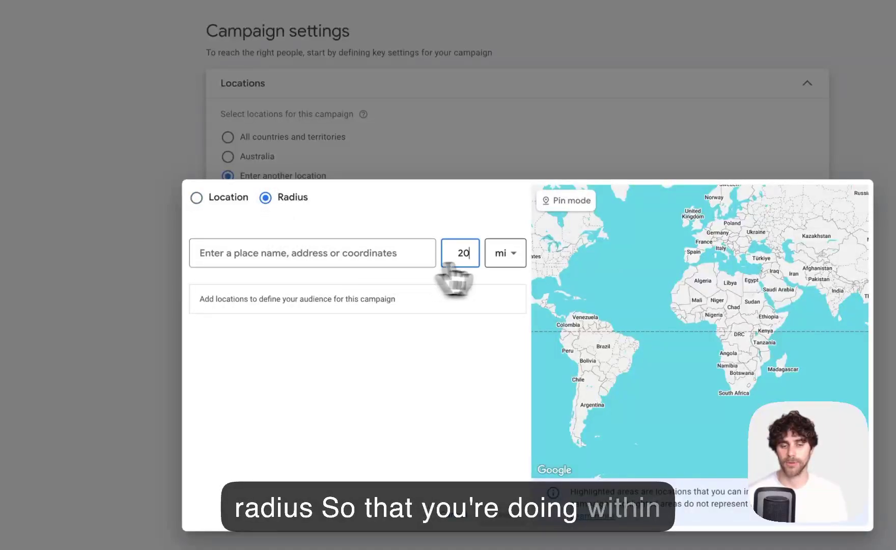
{"action": "left_click", "coordinate": [511, 257]}
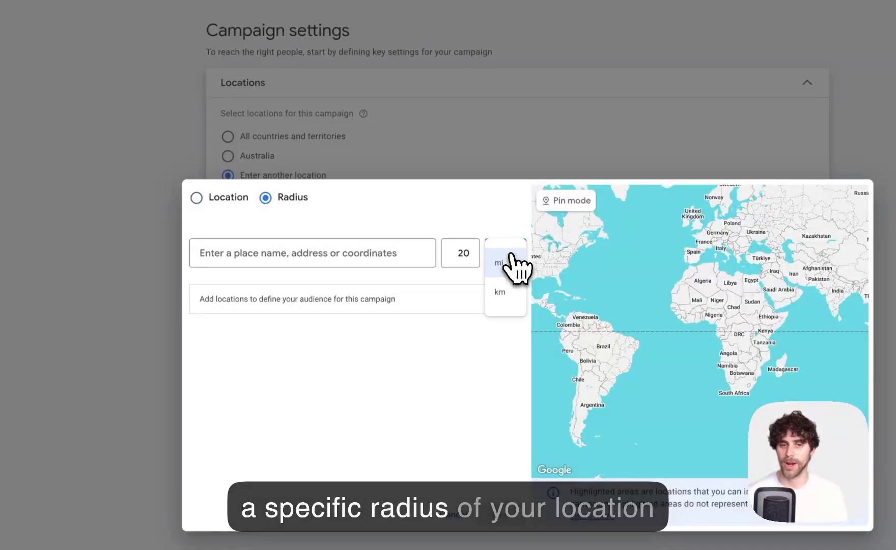
{"action": "left_click", "coordinate": [500, 292]}
{"action": "double_click", "coordinate": [462, 253]}
{"action": "key", "text": "BackSpace"}
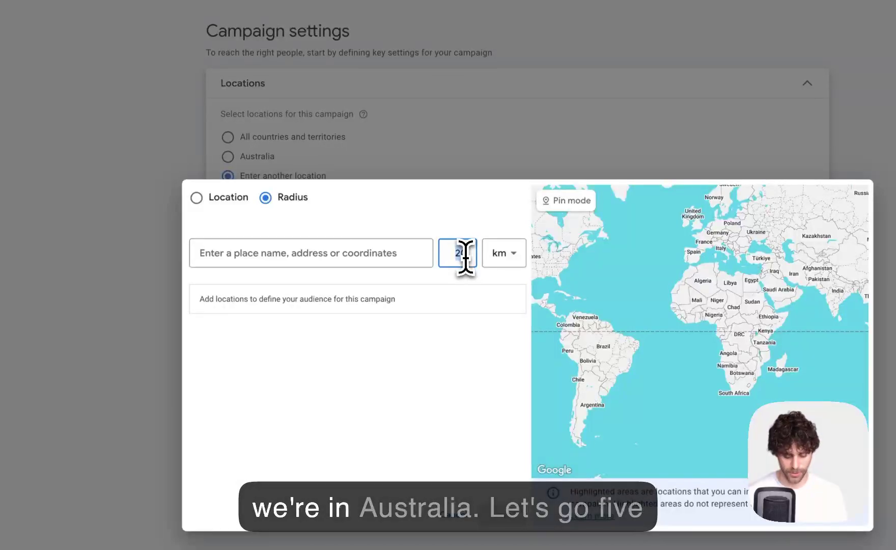
{"action": "type", "text": "5"}
{"action": "left_click", "coordinate": [330, 253]}
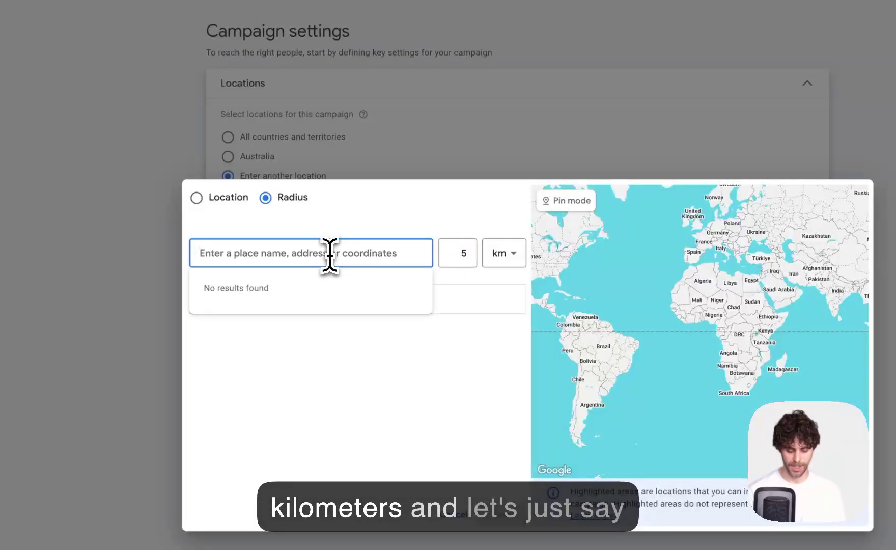
{"action": "type", "text": "hawthorn"}
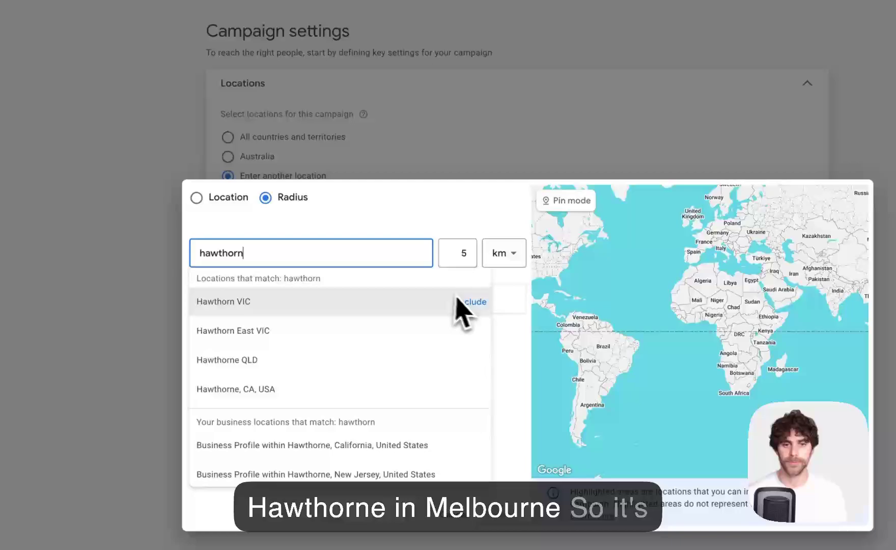
{"action": "left_click", "coordinate": [461, 301]}
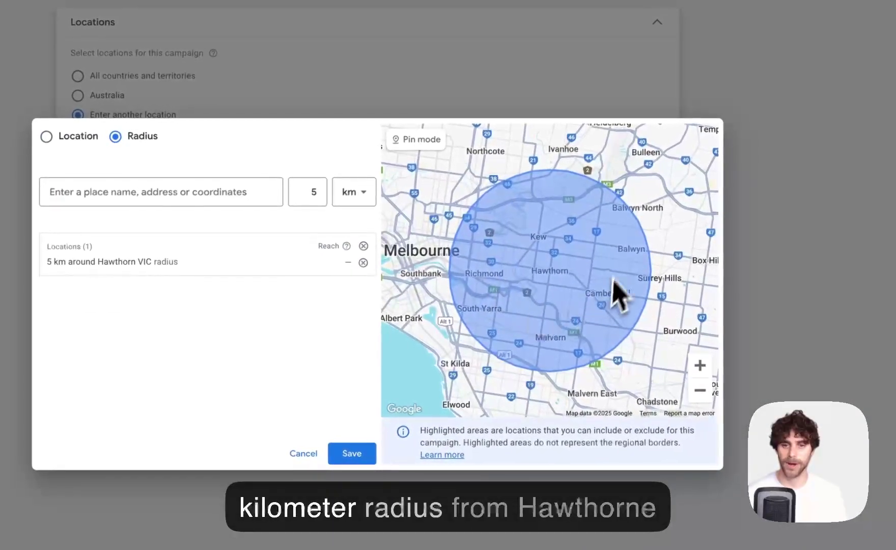
Include a 1 km radius around Clifton Hill VIC as well and save the location targets
{"action": "left_click", "coordinate": [314, 204]}
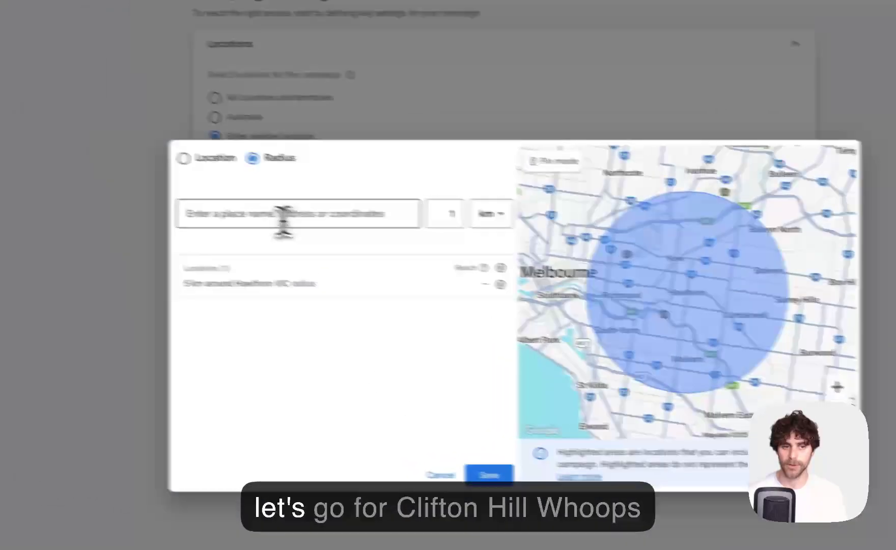
{"action": "left_click", "coordinate": [146, 198]}
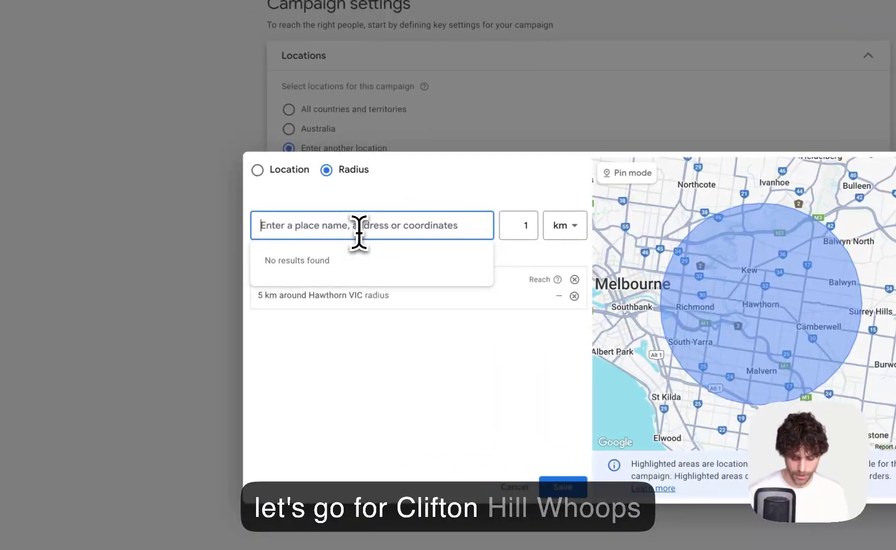
{"action": "type", "text": "clifton gill"}
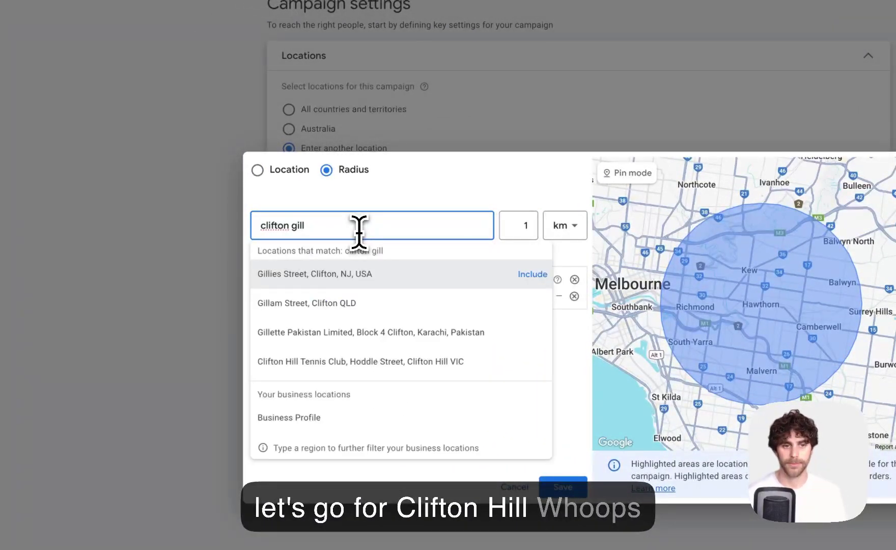
{"action": "key", "text": "BackSpace"}
{"action": "key", "text": "BackSpace"}
{"action": "key", "text": "BackSpace"}
{"action": "key", "text": "BackSpace"}
{"action": "type", "text": "hill"}
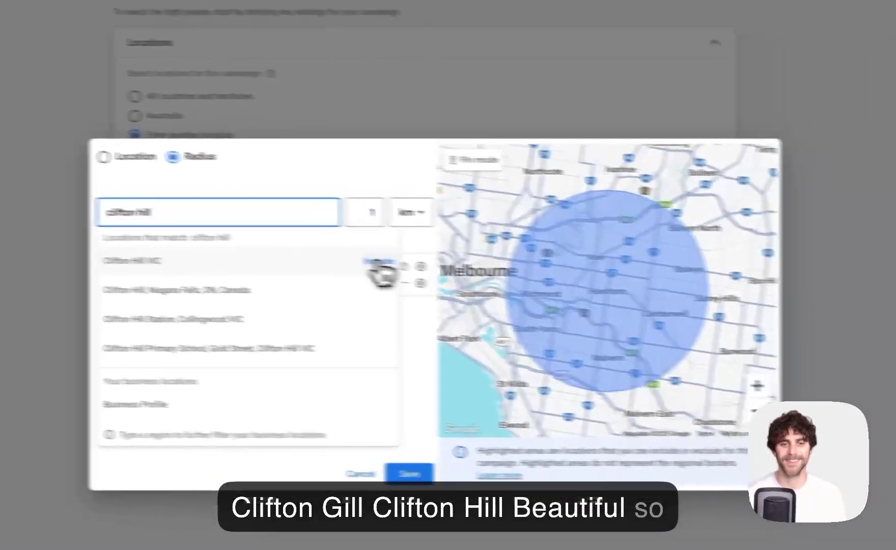
{"action": "left_click", "coordinate": [533, 274]}
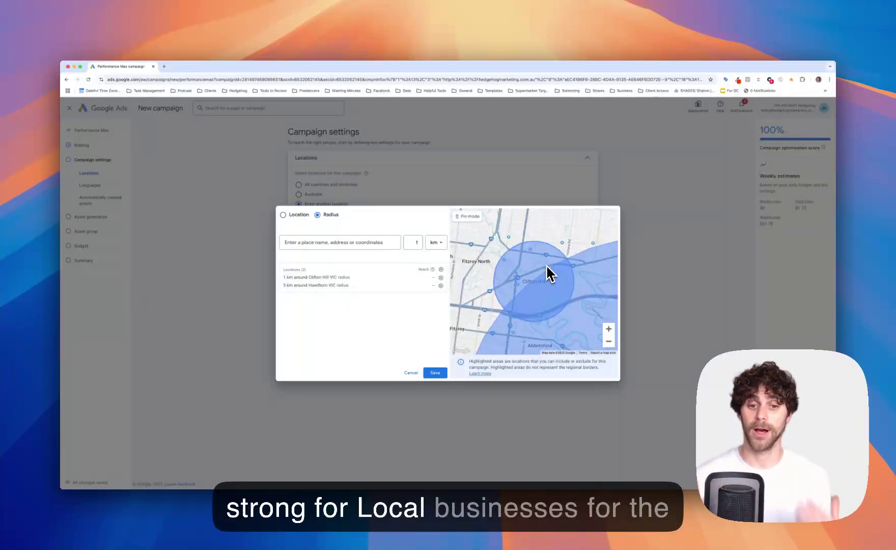
{"action": "left_click", "coordinate": [434, 373]}
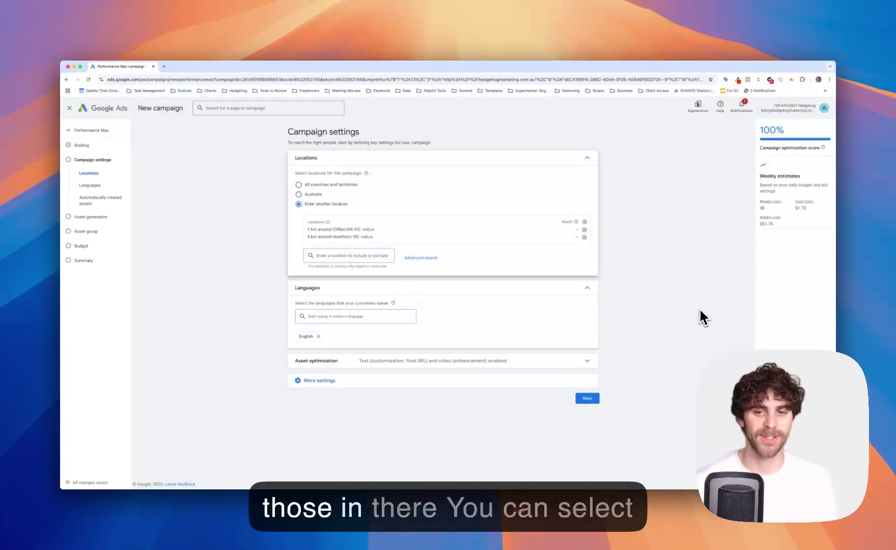
Look through the customer languages on offer, leaving English selected
{"action": "left_click", "coordinate": [374, 317]}
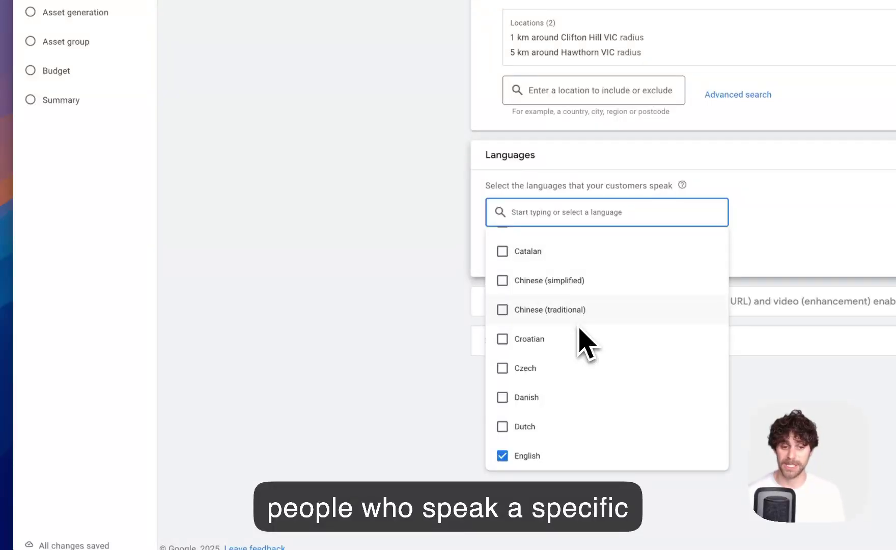
{"action": "scroll", "coordinate": [578, 340], "scroll_direction": "up", "scroll_amount": 3}
{"action": "scroll", "coordinate": [579, 340], "scroll_direction": "down", "scroll_amount": 8}
{"action": "left_click", "coordinate": [265, 277]}
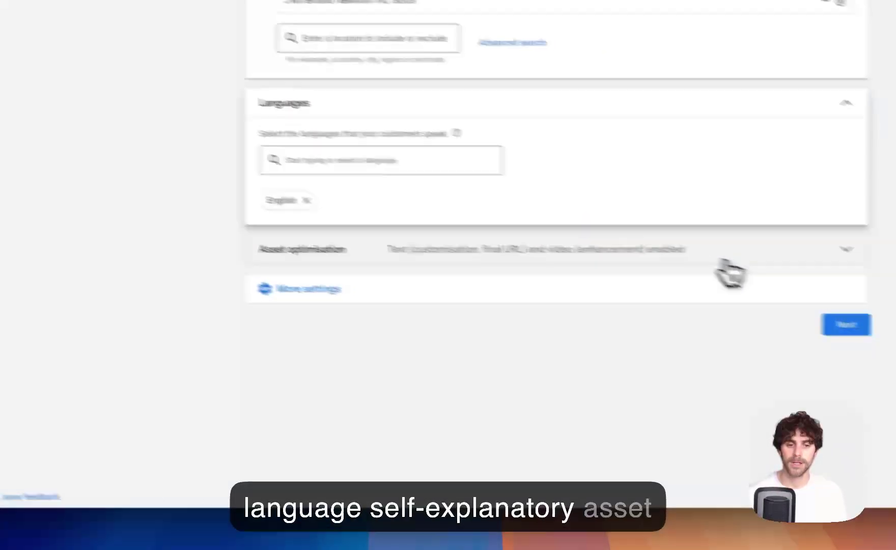
Turn off text customisation, final URL expansion and video enhancement under asset optimisation, dismissing the feedback survey
{"action": "left_click", "coordinate": [723, 262]}
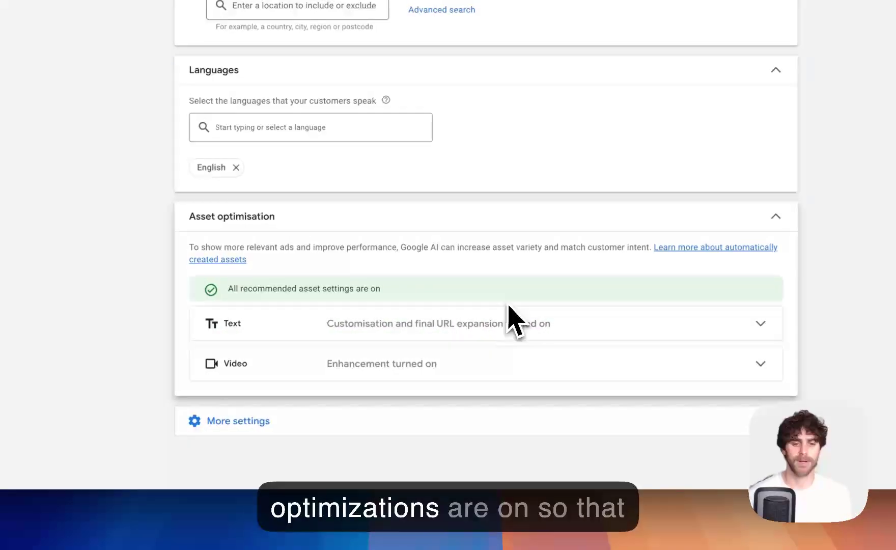
{"action": "left_click", "coordinate": [689, 325]}
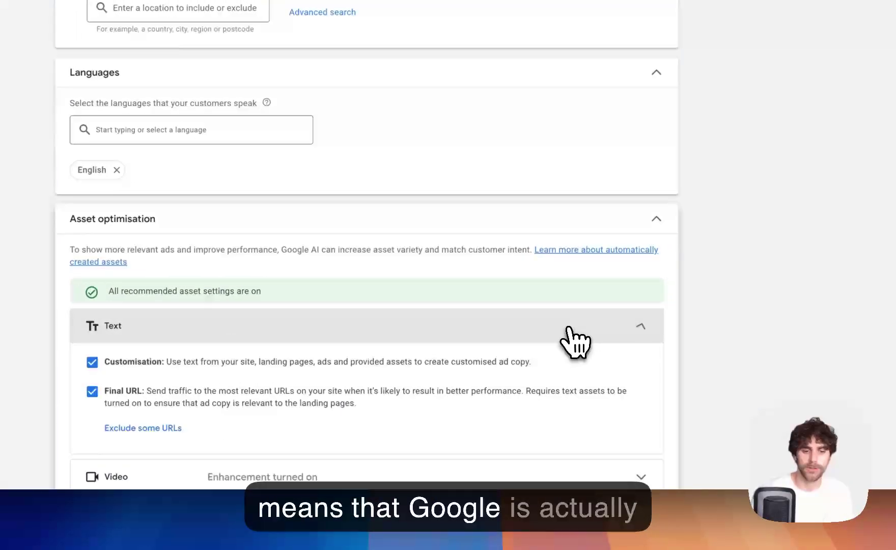
{"action": "scroll", "coordinate": [569, 331], "scroll_direction": "down", "scroll_amount": 2}
{"action": "left_click", "coordinate": [514, 364]}
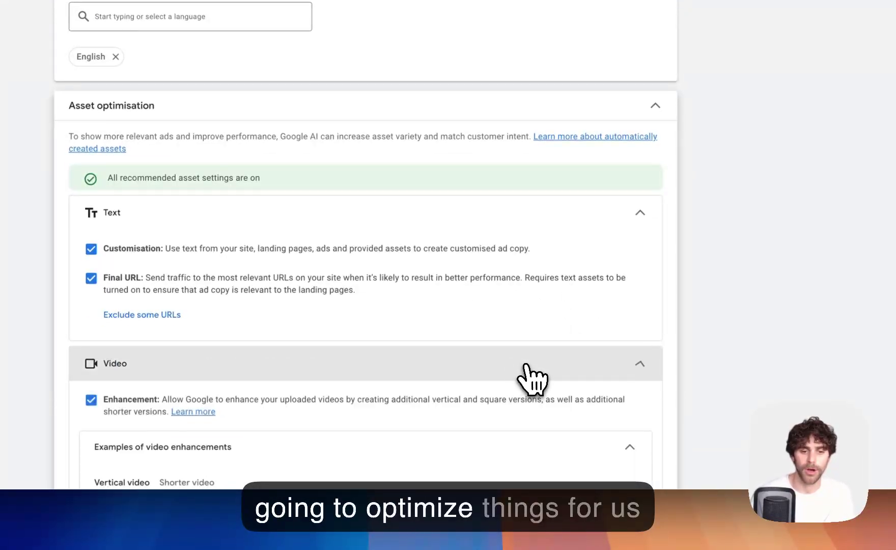
{"action": "scroll", "coordinate": [527, 364], "scroll_direction": "down", "scroll_amount": 2}
{"action": "scroll", "coordinate": [534, 377], "scroll_direction": "down", "scroll_amount": 1}
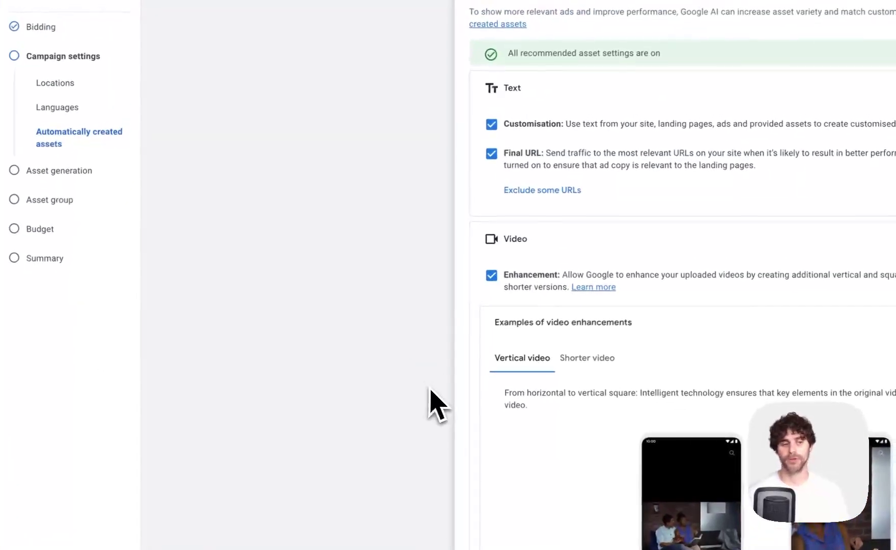
{"action": "left_click", "coordinate": [492, 128]}
{"action": "left_click", "coordinate": [490, 249]}
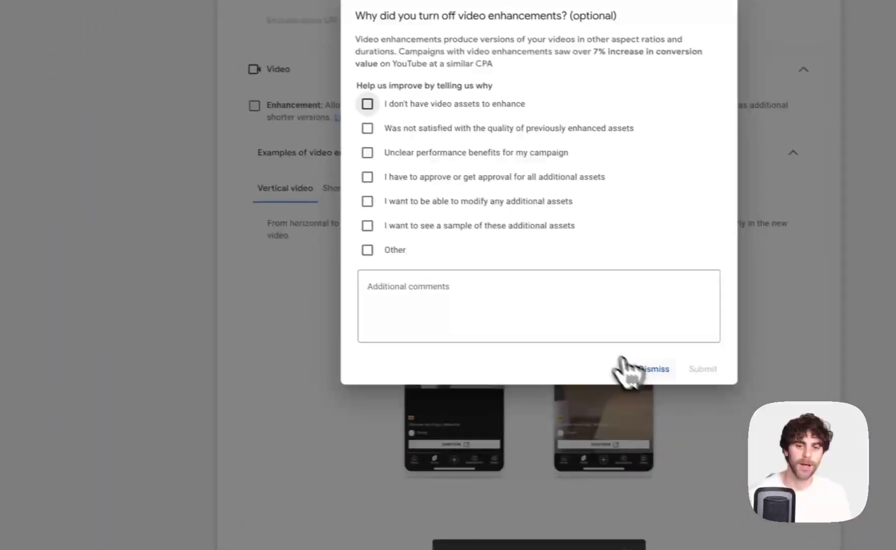
{"action": "left_click", "coordinate": [627, 364]}
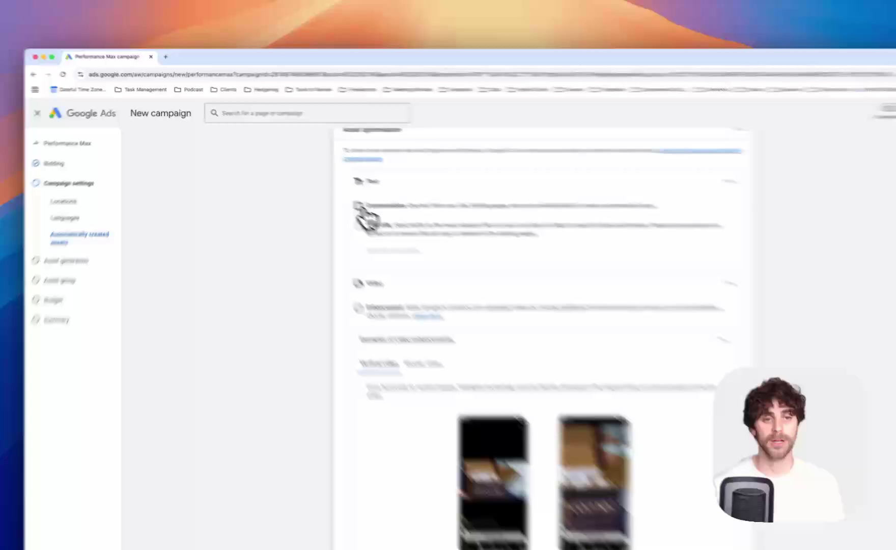
Turn text customisation, final URL expansion and video enhancement back on
{"action": "left_click", "coordinate": [306, 176]}
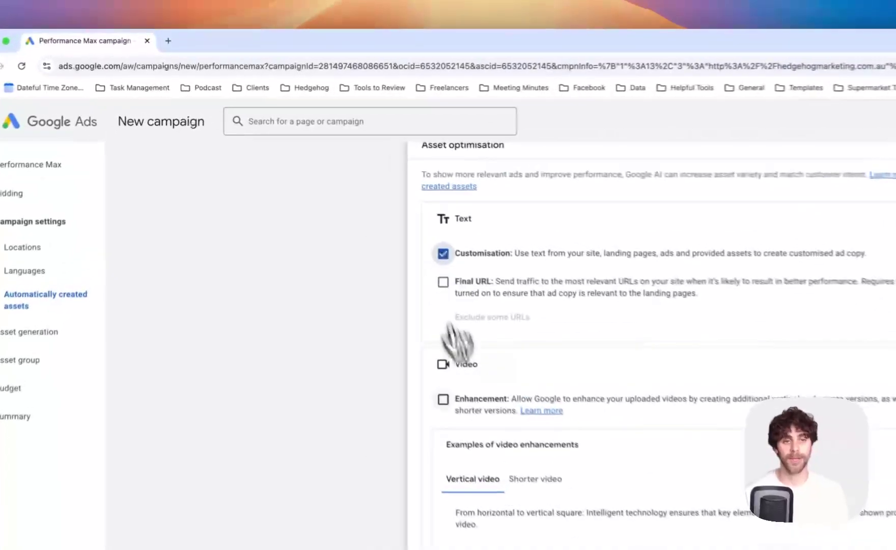
{"action": "left_click", "coordinate": [453, 289]}
{"action": "left_click", "coordinate": [453, 410]}
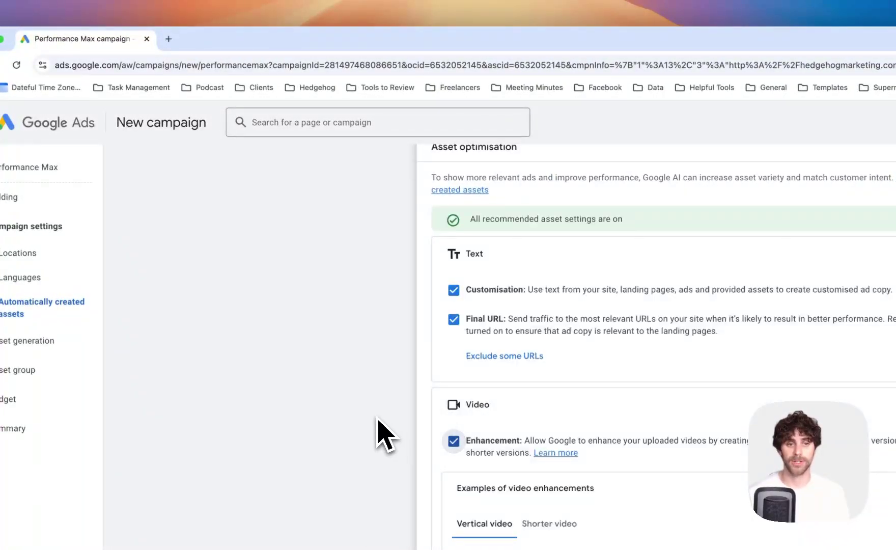
View the form for excluding URLs from final URL expansion and close it without adding any
{"action": "left_click", "coordinate": [508, 362]}
{"action": "left_click", "coordinate": [501, 275]}
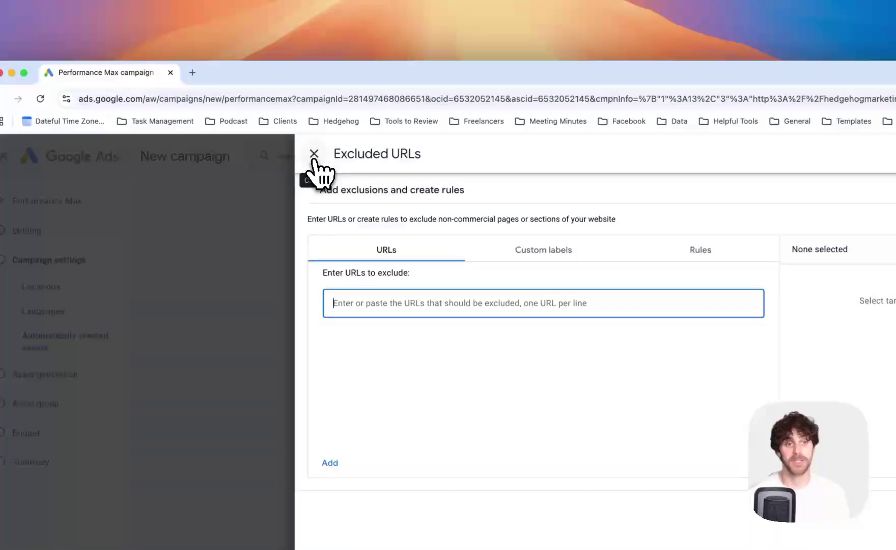
{"action": "left_click", "coordinate": [314, 154]}
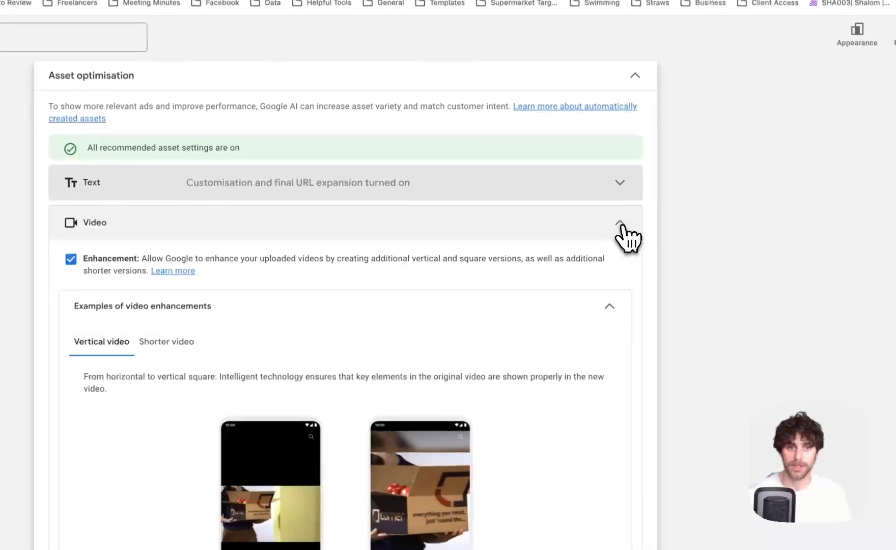
Collapse the video asset settings and examine the additional campaign settings, including the campaign URL options
{"action": "left_click", "coordinate": [626, 226]}
{"action": "left_click", "coordinate": [356, 400]}
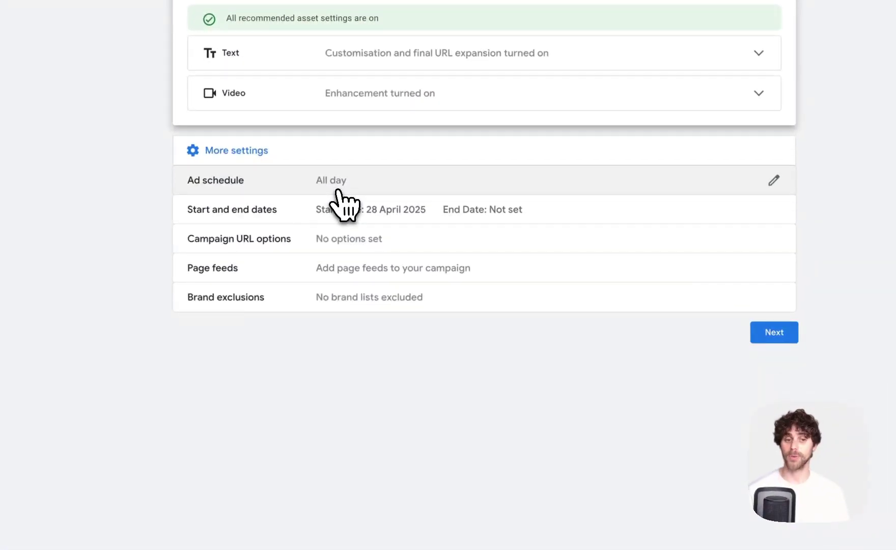
{"action": "left_click", "coordinate": [391, 239]}
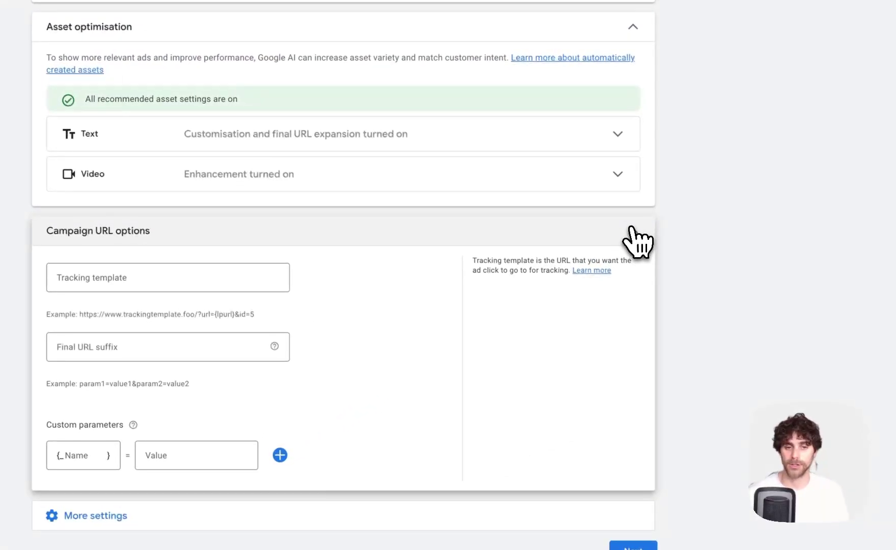
{"action": "left_click", "coordinate": [632, 231]}
{"action": "left_click", "coordinate": [91, 268]}
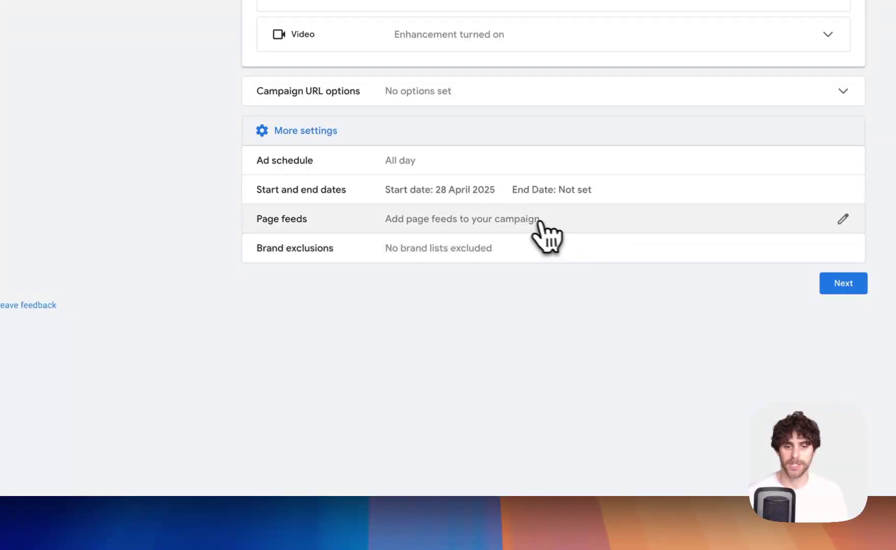
Open the campaign's brand exclusions and preview the brands in the existing Hedgehog brand list, leaving the list unselected
{"action": "left_click", "coordinate": [527, 257]}
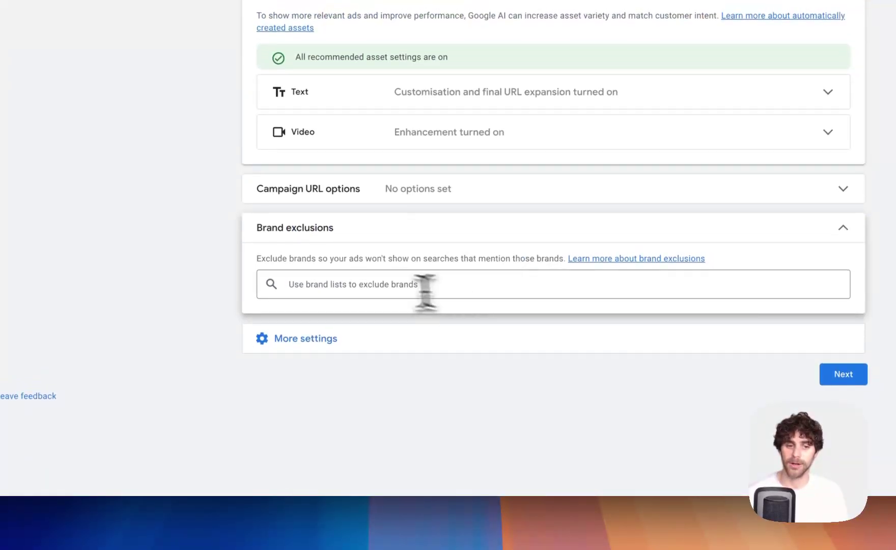
{"action": "left_click", "coordinate": [362, 279]}
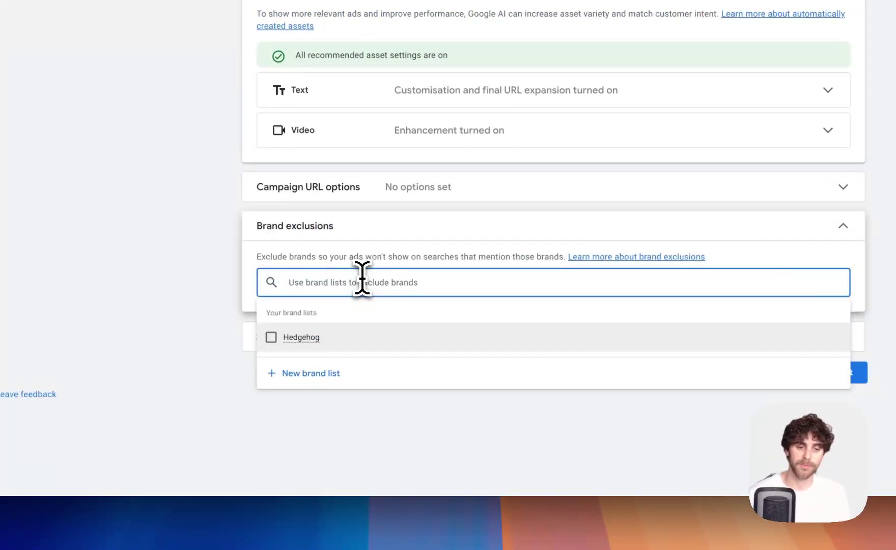
{"action": "left_click", "coordinate": [272, 338]}
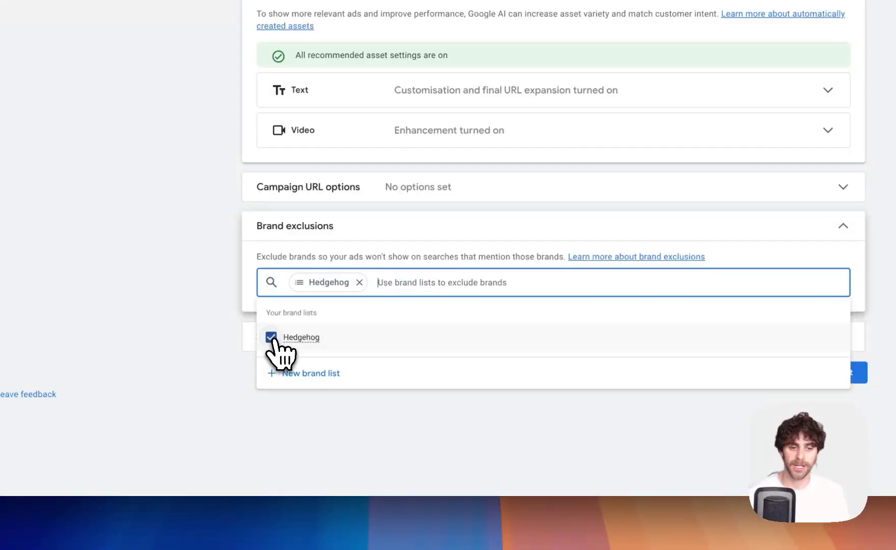
{"action": "left_click", "coordinate": [294, 340]}
{"action": "mouse_move", "coordinate": [295, 340]}
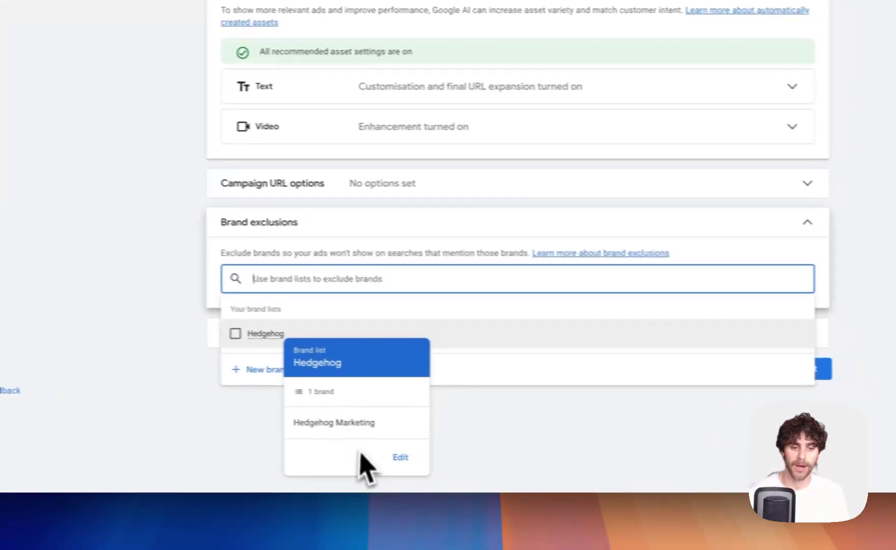
Open the Hedgehog brand list for editing, review its name and brands, and save it without changes
{"action": "left_click", "coordinate": [376, 454]}
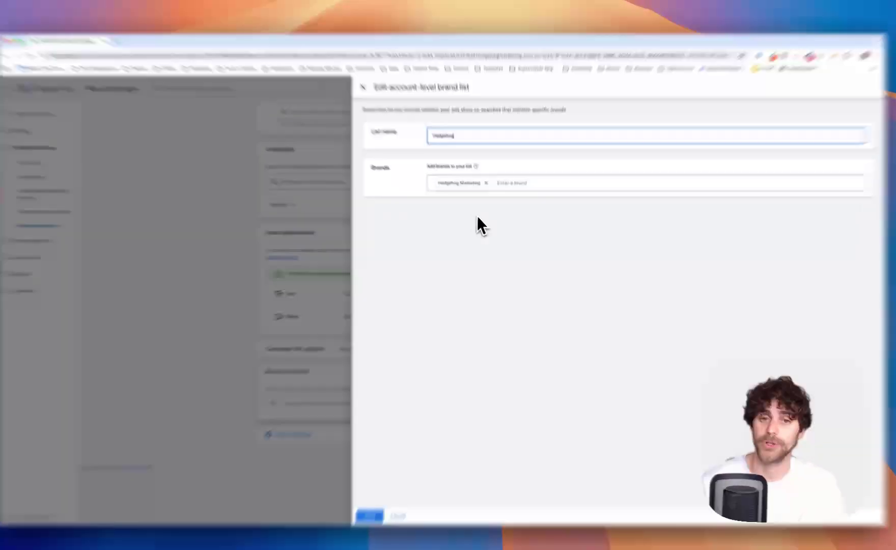
{"action": "left_click", "coordinate": [481, 218]}
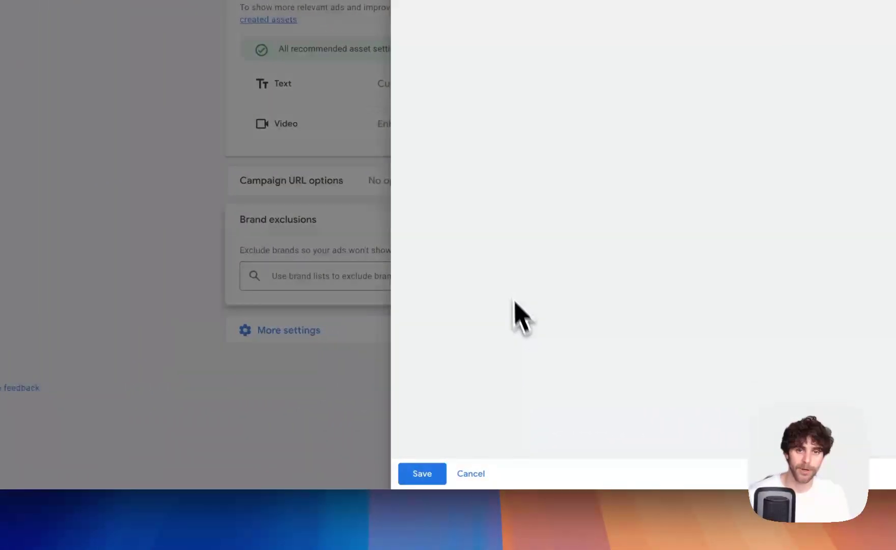
{"action": "left_click", "coordinate": [422, 474]}
Exclude the Hedgehog brand list from the campaign and continue to asset generation
{"action": "left_click", "coordinate": [330, 277]}
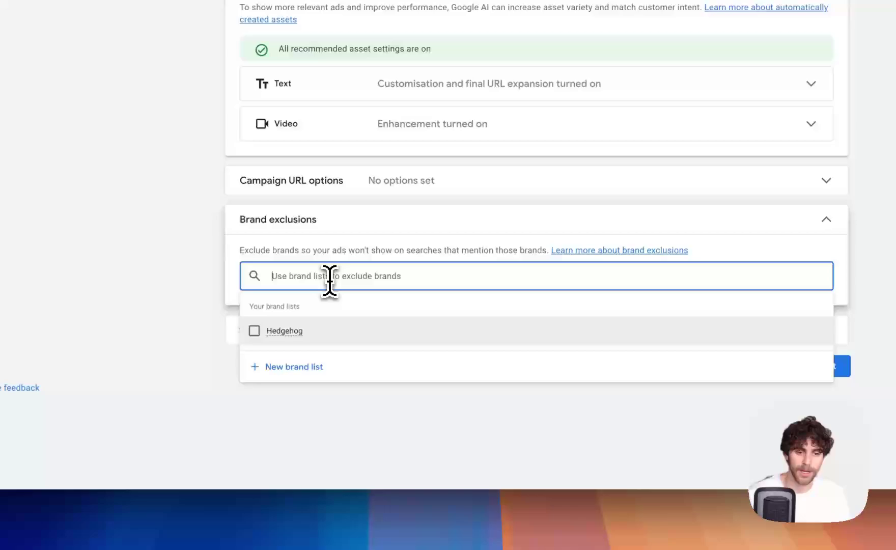
{"action": "left_click", "coordinate": [267, 331]}
{"action": "left_click", "coordinate": [171, 363]}
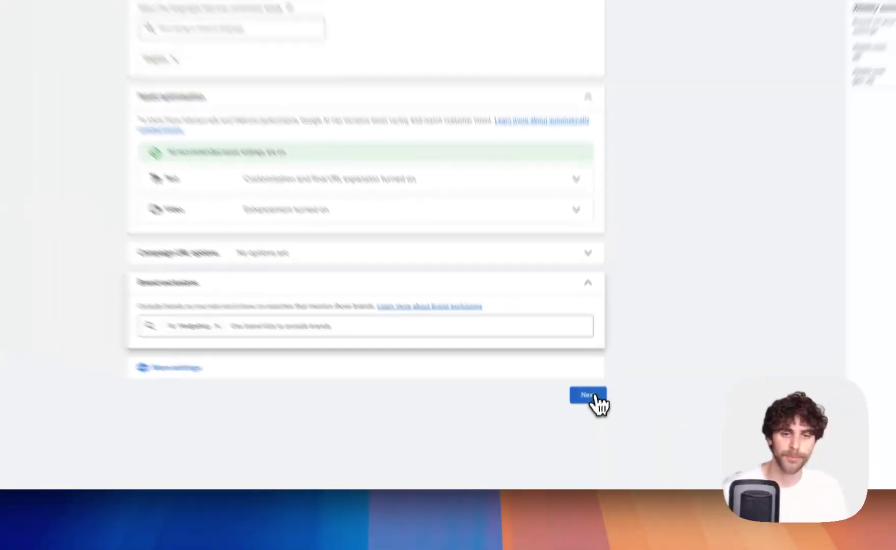
{"action": "left_click", "coordinate": [663, 366]}
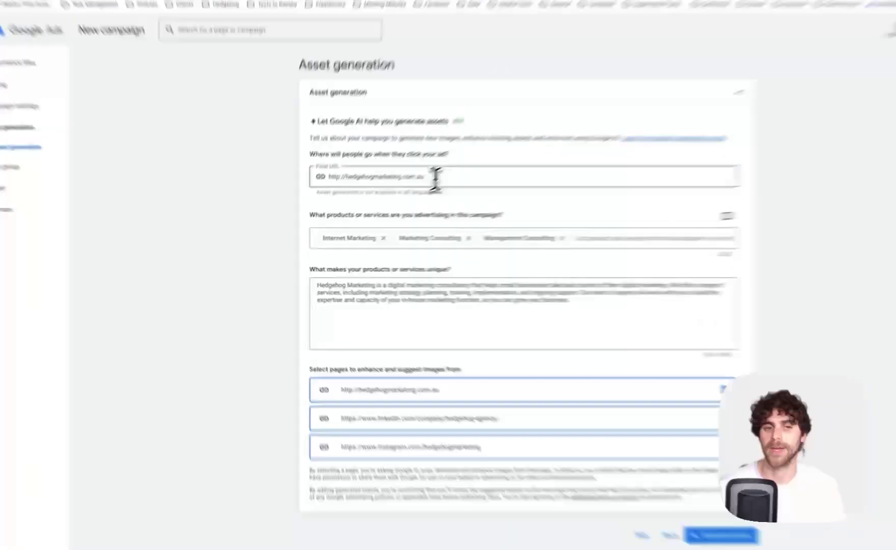
Review the final URL and the question about the advertised products or services
{"action": "triple_click", "coordinate": [341, 207]}
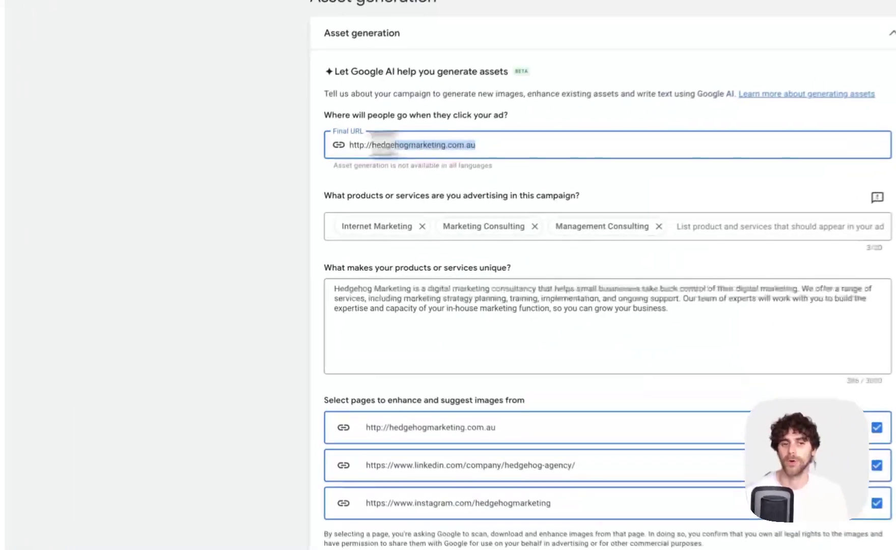
{"action": "left_click", "coordinate": [257, 173]}
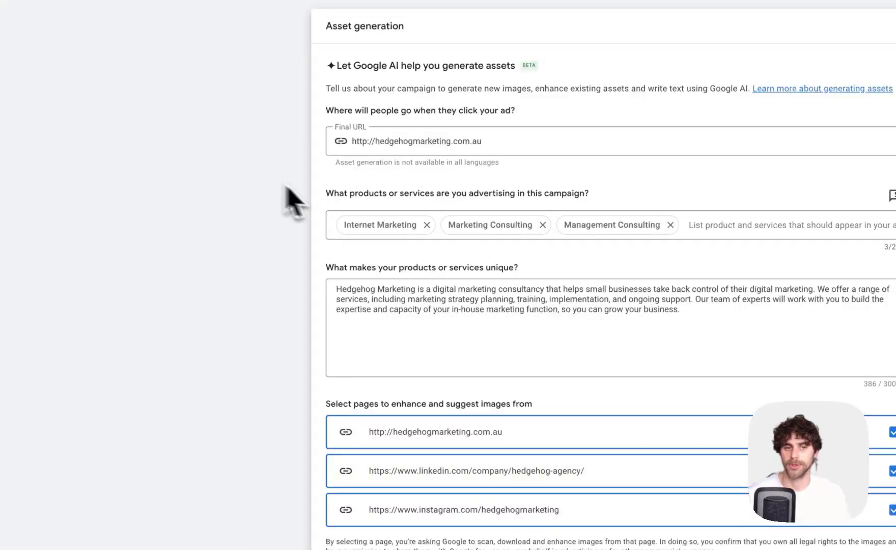
{"action": "left_click_drag", "start_coordinate": [403, 199], "coordinate": [617, 190]}
{"action": "left_click", "coordinate": [645, 194]}
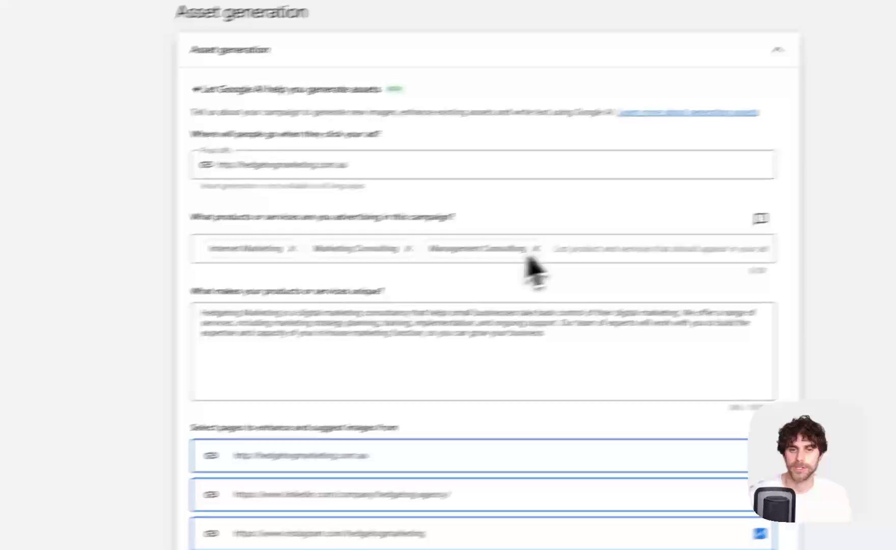
Remove the three suggested products and services and add "google ads training" instead
{"action": "left_click", "coordinate": [671, 225]}
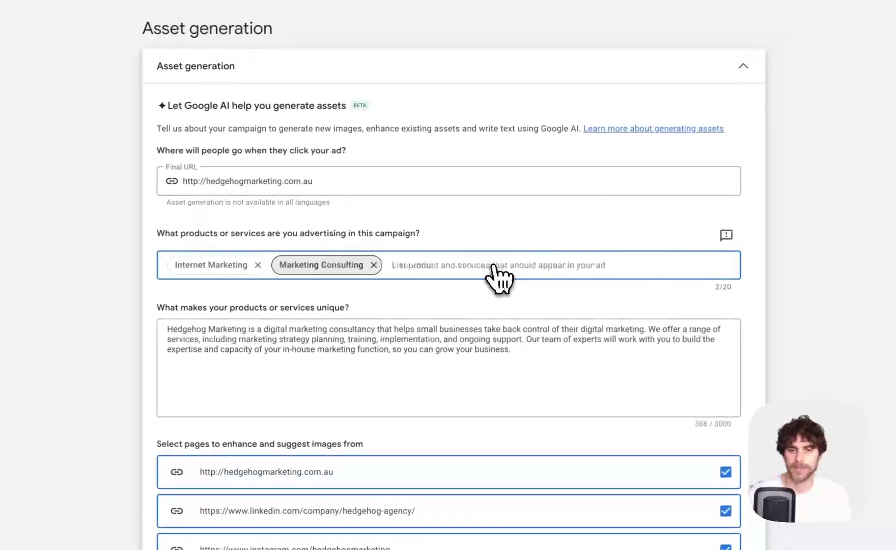
{"action": "left_click", "coordinate": [374, 265]}
{"action": "left_click", "coordinate": [258, 265]}
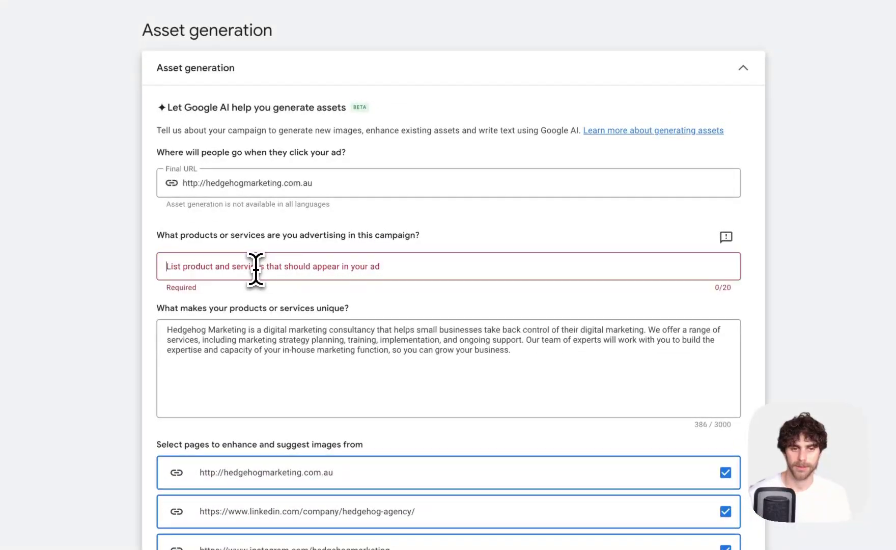
{"action": "type", "text": "google ads training"}
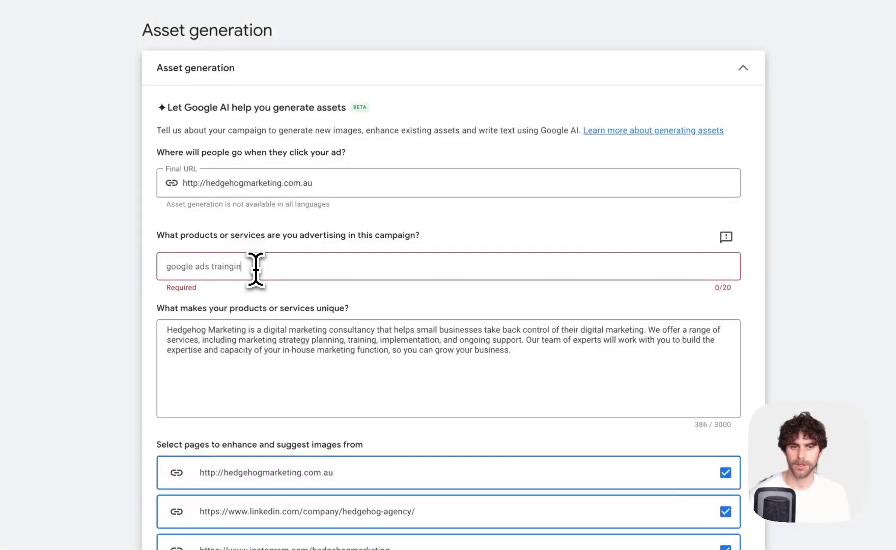
{"action": "key", "text": "Return"}
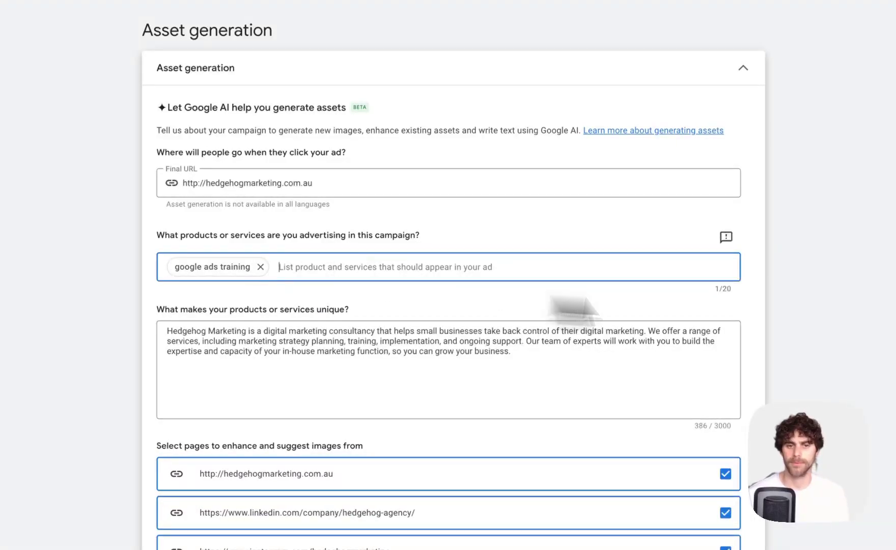
Replace the description of what makes the products or services unique with "Personalised 1-1 Google Ads training"
{"action": "left_click", "coordinate": [814, 346]}
{"action": "left_click", "coordinate": [531, 372]}
{"action": "left_click_drag", "start_coordinate": [345, 320], "coordinate": [284, 220]}
{"action": "left_click", "coordinate": [309, 218]}
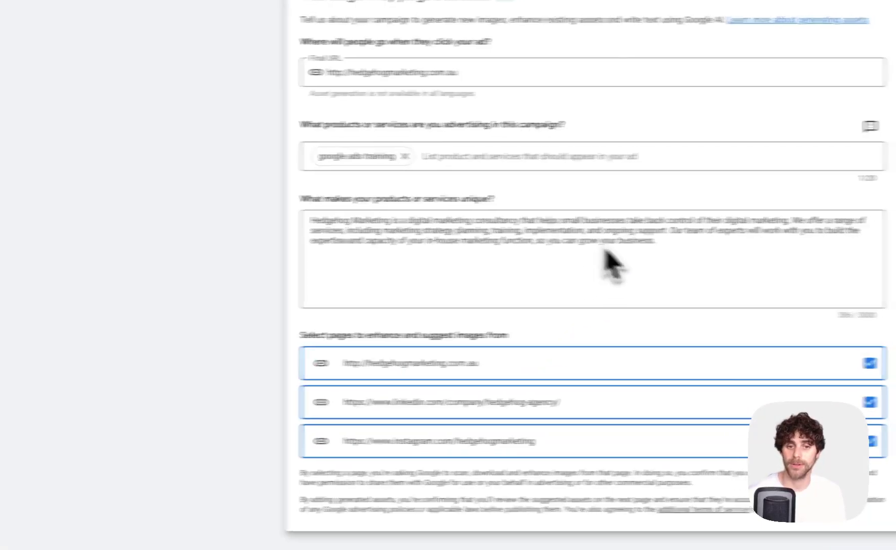
{"action": "triple_click", "coordinate": [630, 230]}
{"action": "key", "text": "BackSpace"}
{"action": "type", "text": "Personalised 1-1 Google Ads training"}
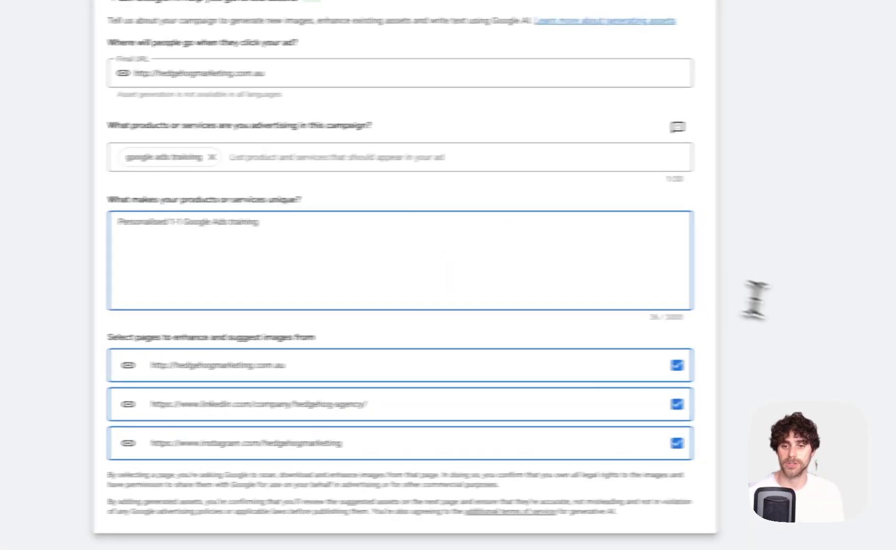
{"action": "left_click", "coordinate": [832, 314]}
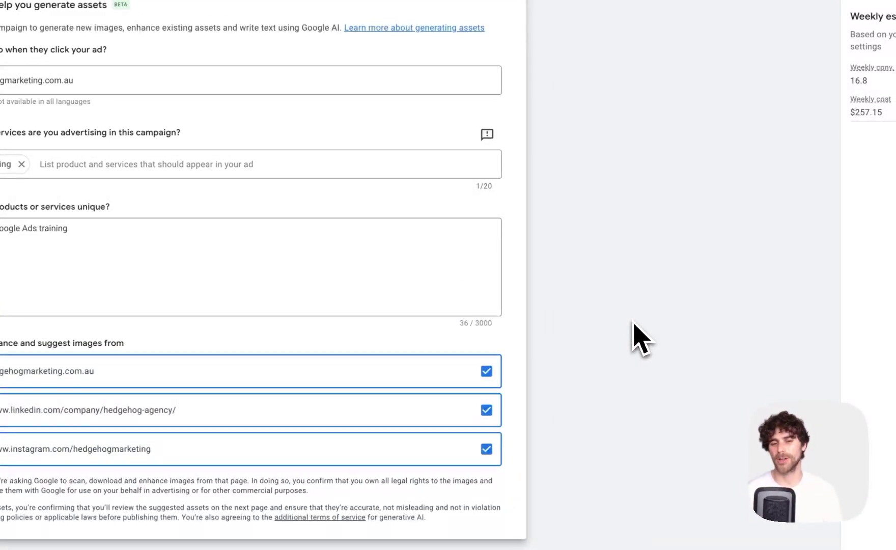
{"action": "left_click", "coordinate": [462, 312]}
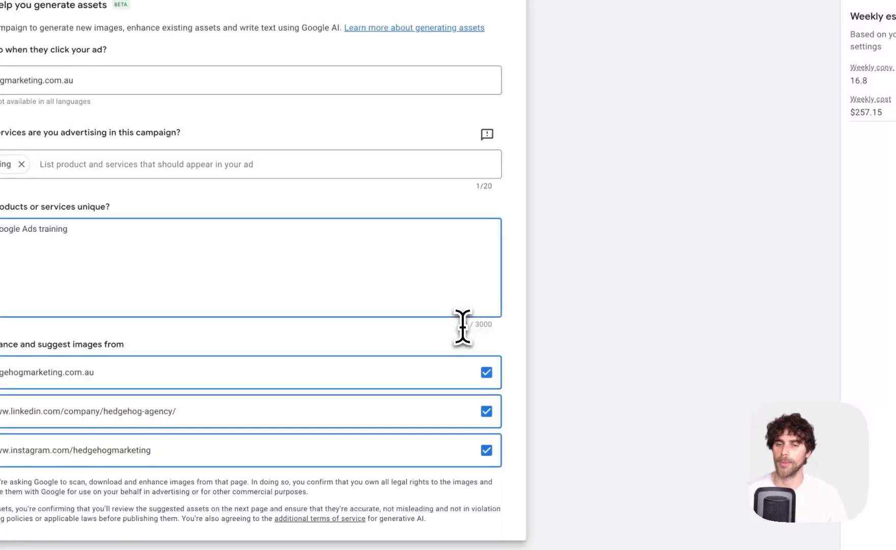
{"action": "left_click", "coordinate": [625, 294]}
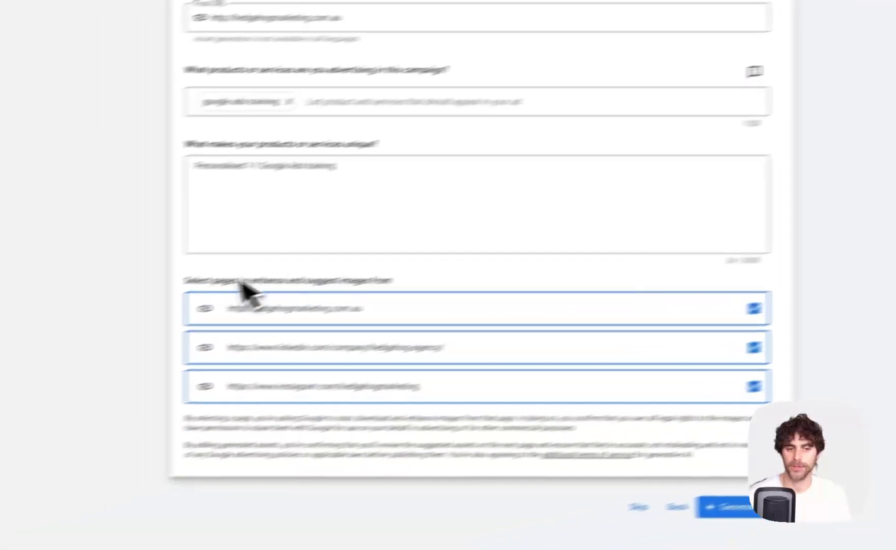
Generate assets with the Hedgehog website, LinkedIn and Instagram pages kept as image sources
{"action": "left_click_drag", "start_coordinate": [270, 264], "coordinate": [510, 262]}
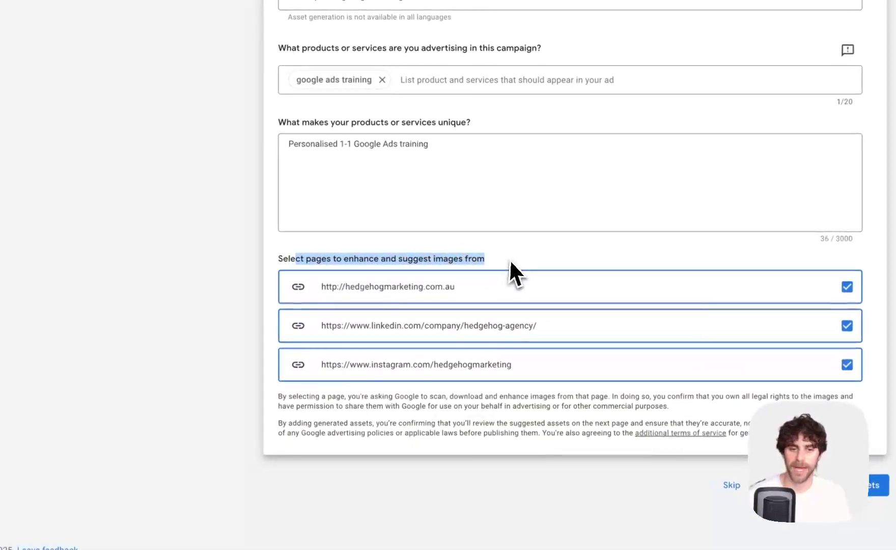
{"action": "left_click", "coordinate": [512, 264]}
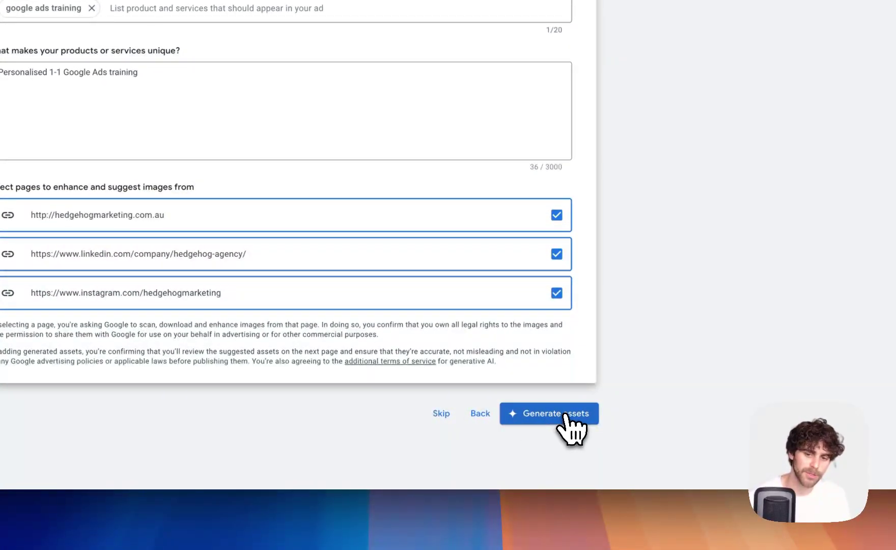
{"action": "left_click", "coordinate": [565, 417]}
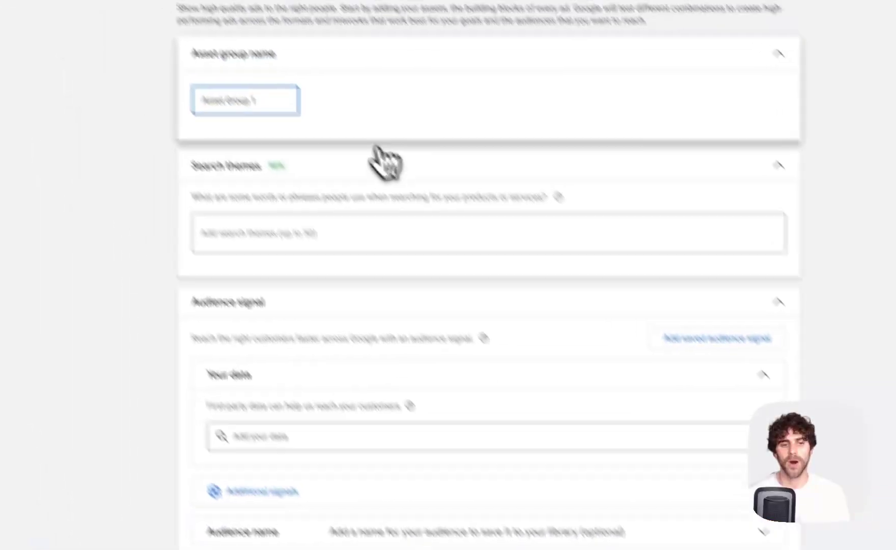
Name the asset group "PMax | Google Ads Training | April 2025"
{"action": "triple_click", "coordinate": [262, 107]}
{"action": "key", "text": "BackSpace"}
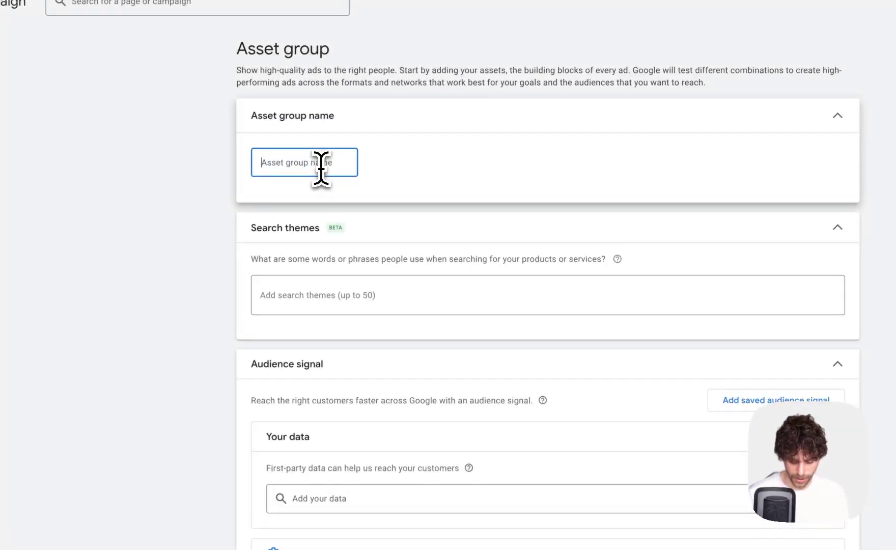
{"action": "type", "text": "PMax "}
{"action": "type", "text": "I"}
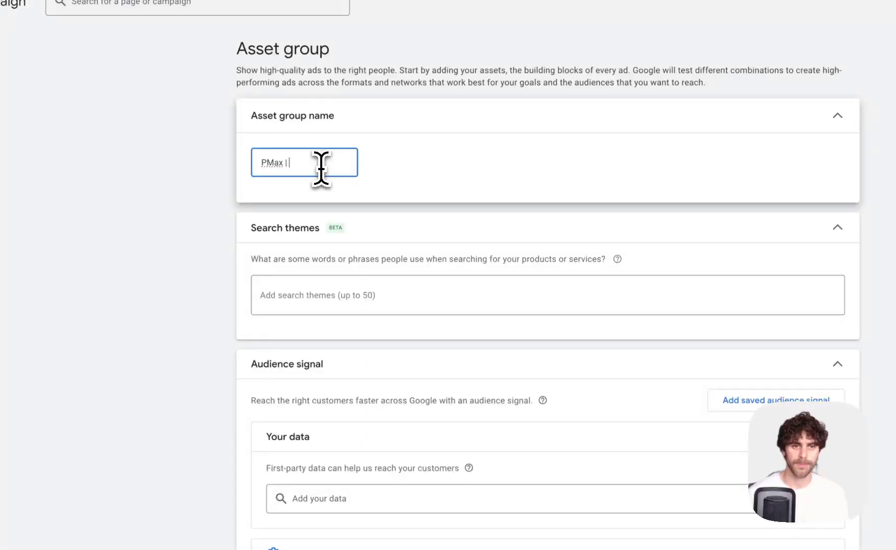
{"action": "type", "text": " G"}
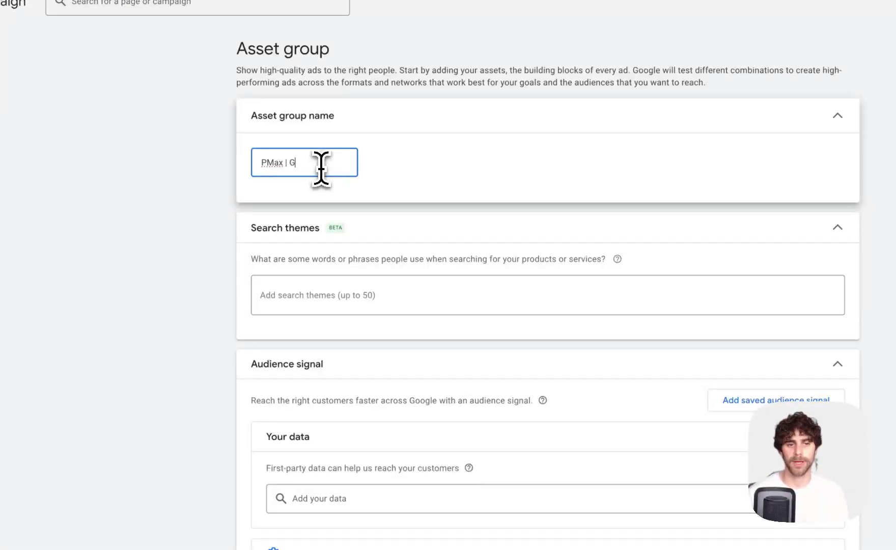
{"action": "type", "text": "oogle Ads | Train"}
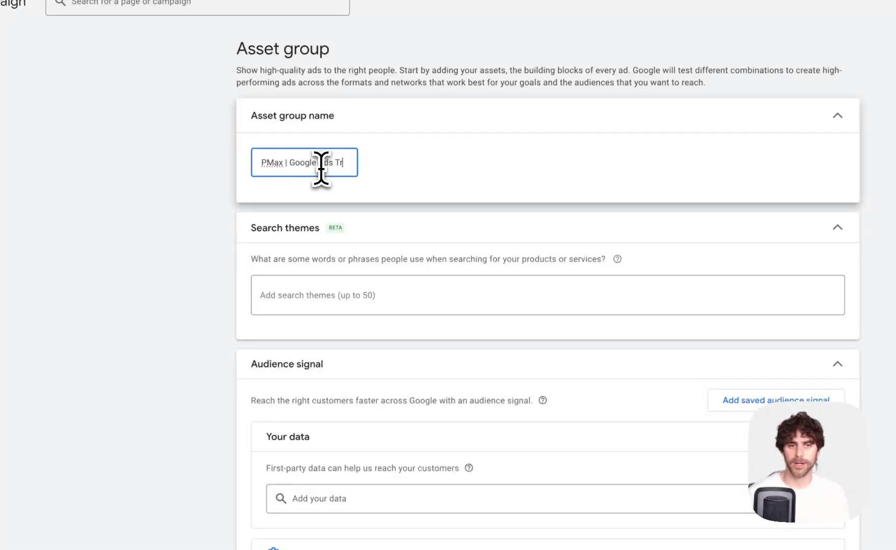
{"action": "type", "text": "ing | Apr"}
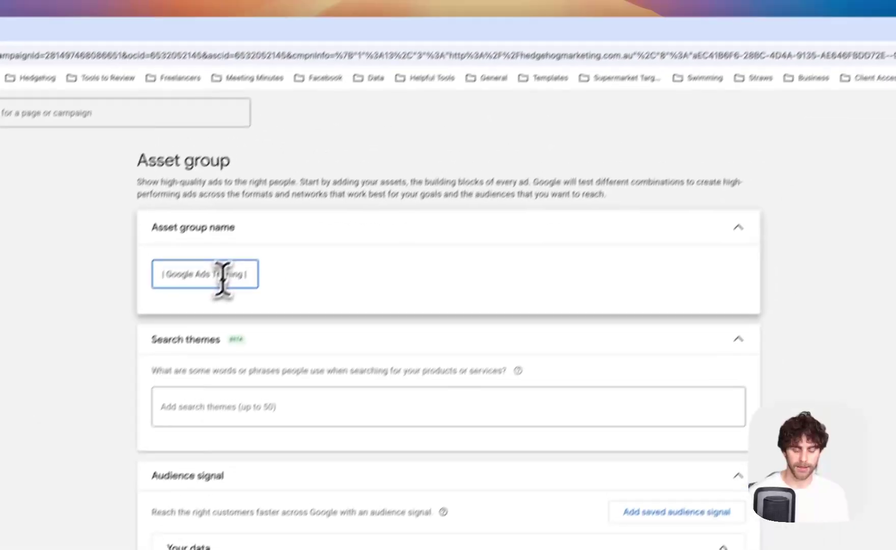
{"action": "type", "text": " | 2025"}
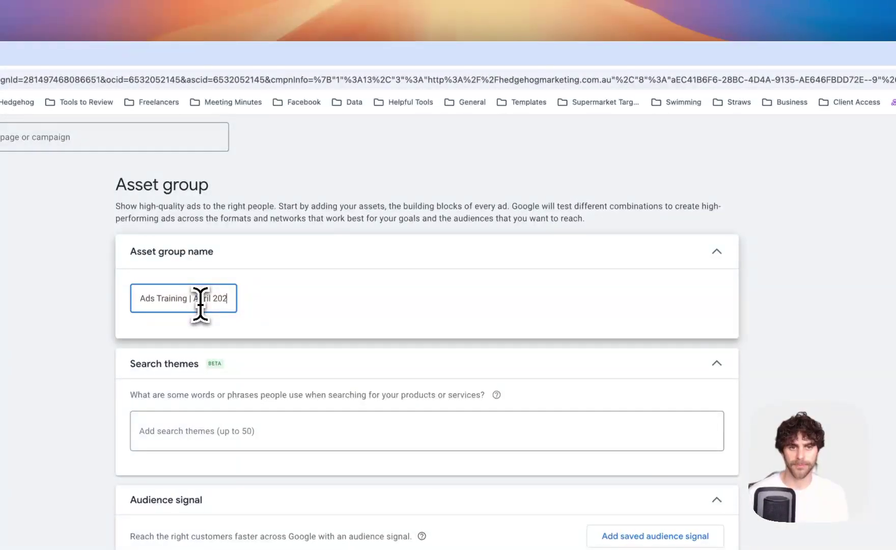
{"action": "left_click", "coordinate": [820, 294]}
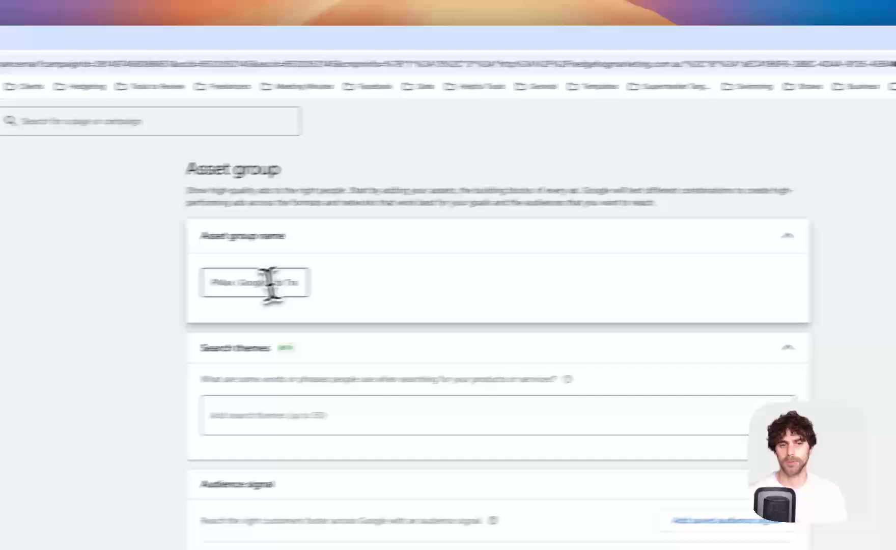
{"action": "left_click_drag", "start_coordinate": [314, 277], "coordinate": [373, 277]}
{"action": "left_click", "coordinate": [373, 277]}
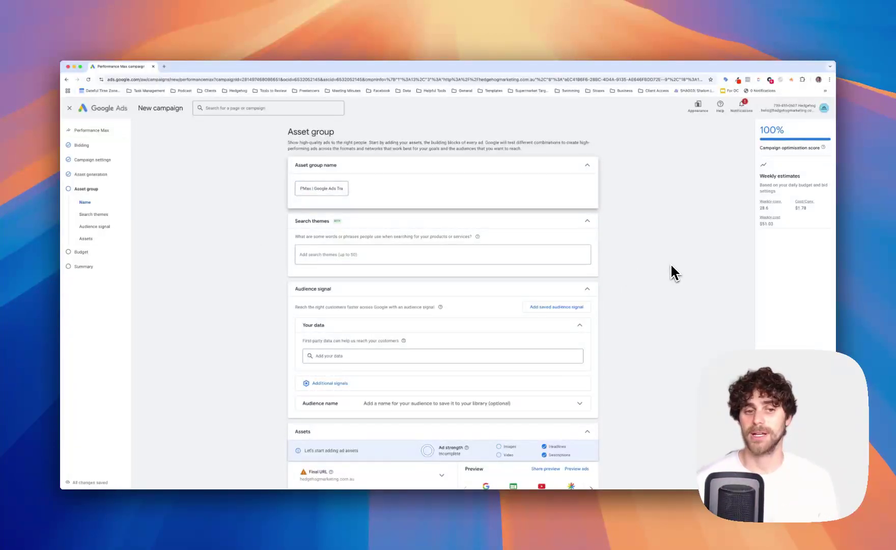
Add the search themes "google ads training", "google ads course" and "learn google ads" to the asset group
{"action": "scroll", "coordinate": [623, 273], "scroll_direction": "down", "scroll_amount": 1}
{"action": "left_click", "coordinate": [352, 242]}
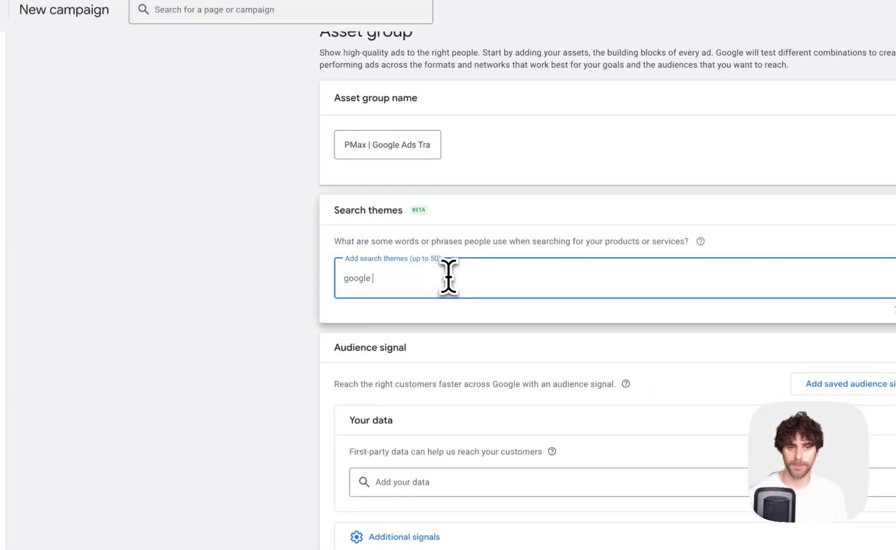
{"action": "key", "text": "Return"}
{"action": "type", "text": "go"}
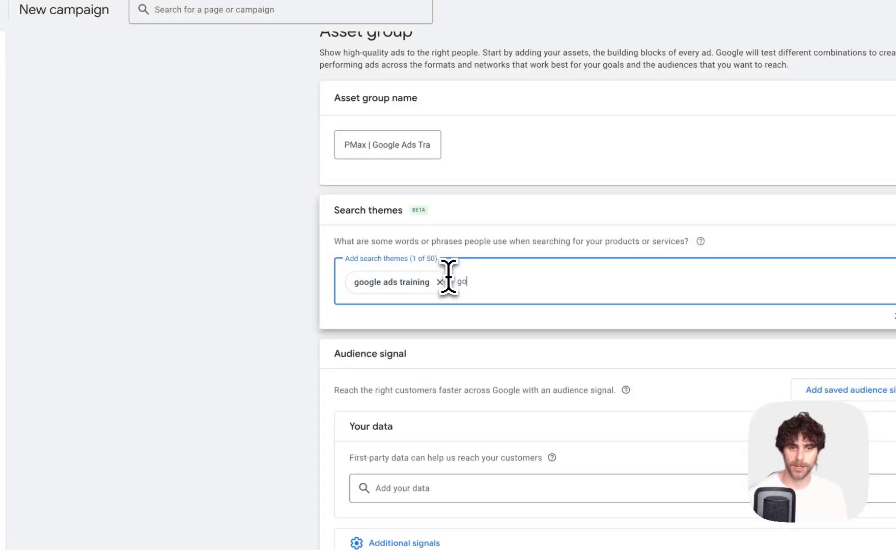
{"action": "type", "text": "ogle ads course"}
{"action": "key", "text": "Return"}
{"action": "type", "text": "learn google a"}
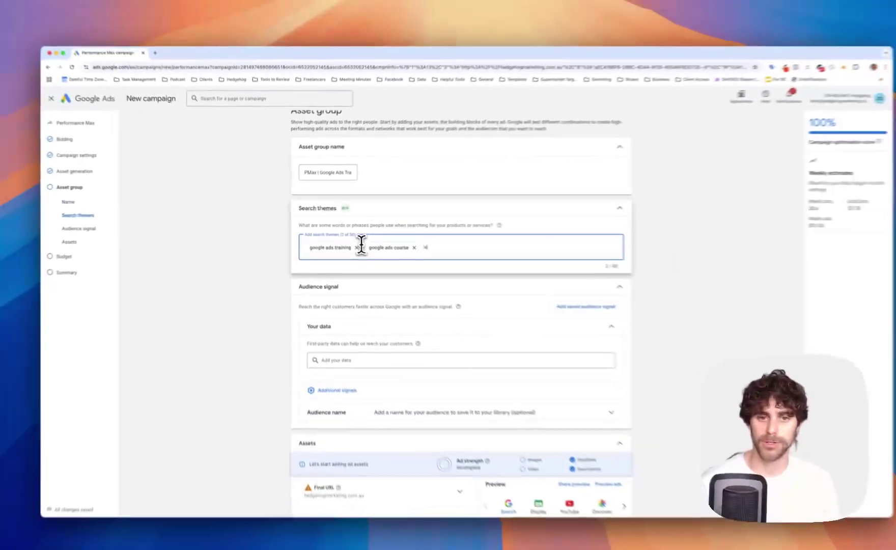
{"action": "type", "text": "ds"}
{"action": "key", "text": "Return"}
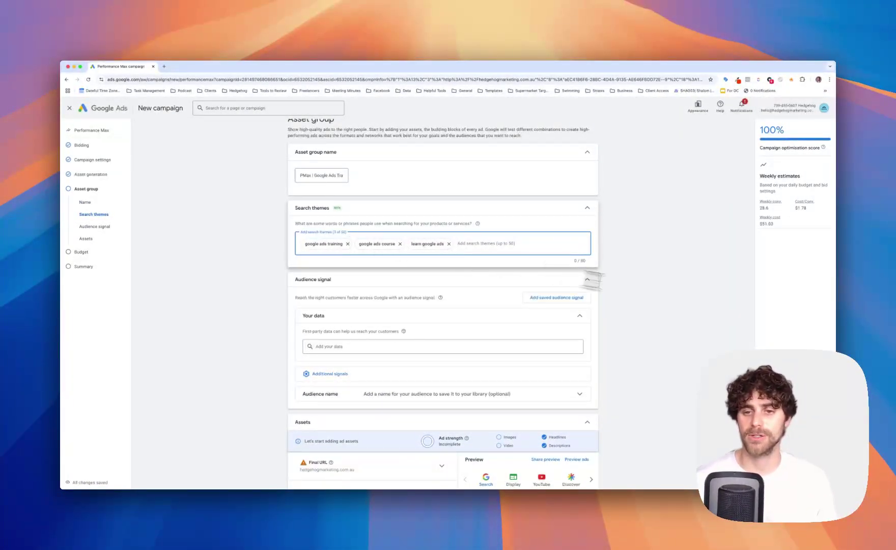
{"action": "left_click", "coordinate": [691, 298]}
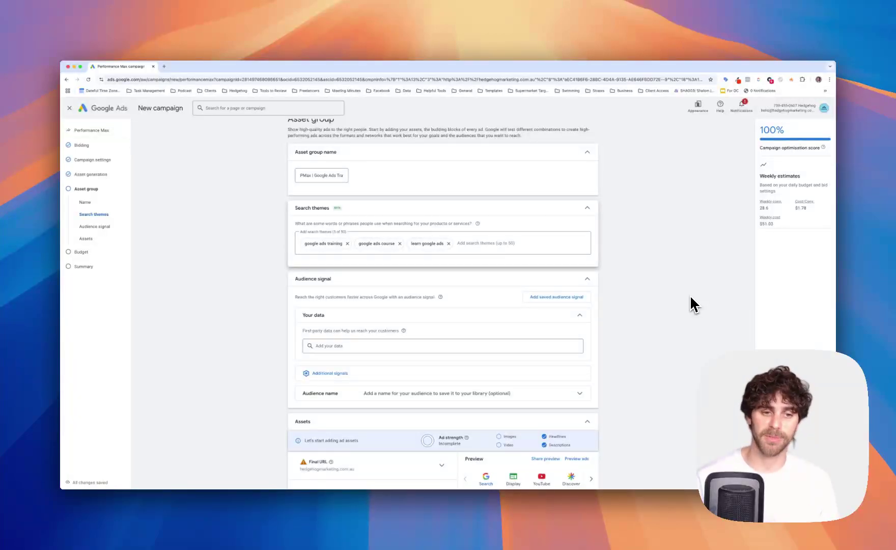
Add the website visitors segment "All visitors (Google Ads)" as first-party data in the audience signal
{"action": "scroll", "coordinate": [666, 328], "scroll_direction": "down", "scroll_amount": 3}
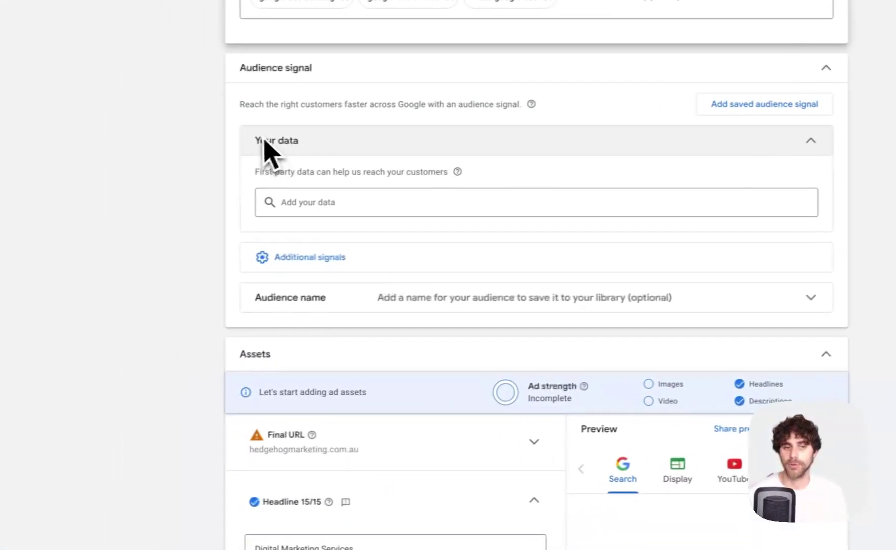
{"action": "left_click", "coordinate": [346, 201]}
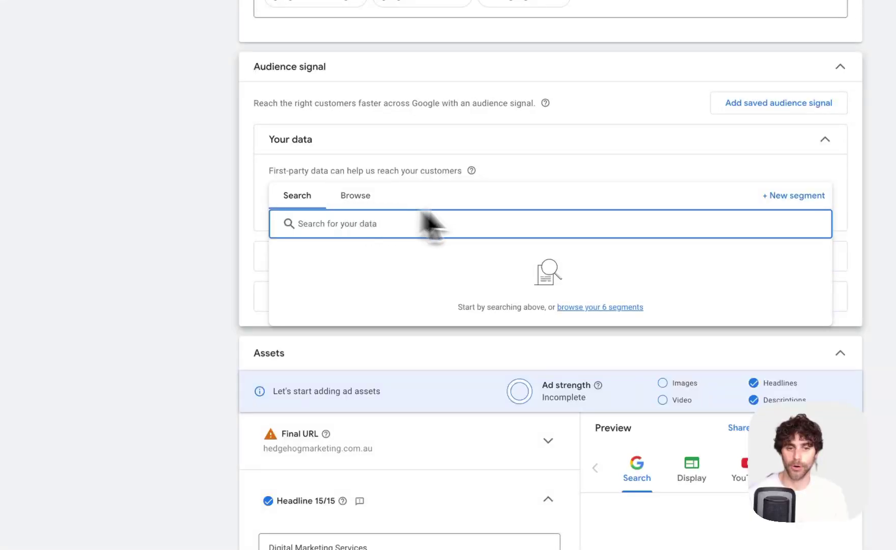
{"action": "left_click", "coordinate": [343, 201]}
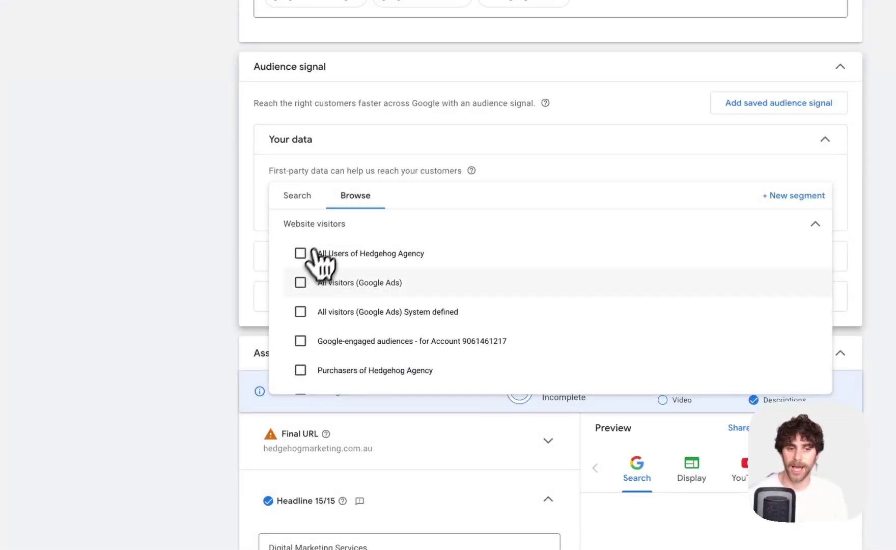
{"action": "left_click", "coordinate": [305, 283]}
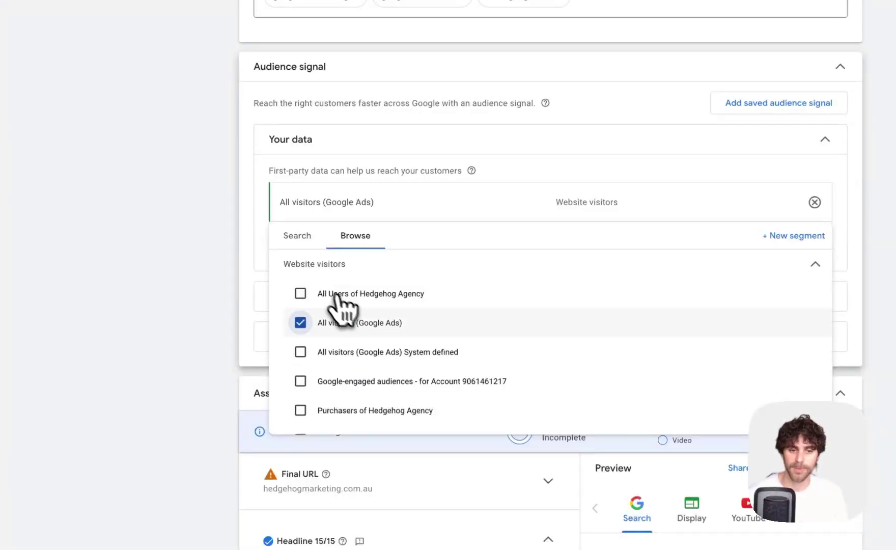
{"action": "scroll", "coordinate": [357, 331], "scroll_direction": "down", "scroll_amount": 1}
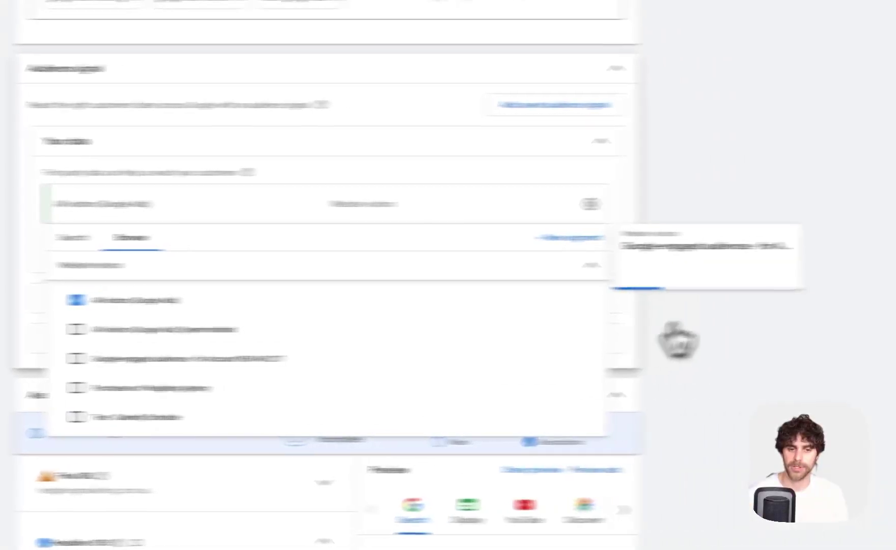
{"action": "left_click", "coordinate": [792, 188]}
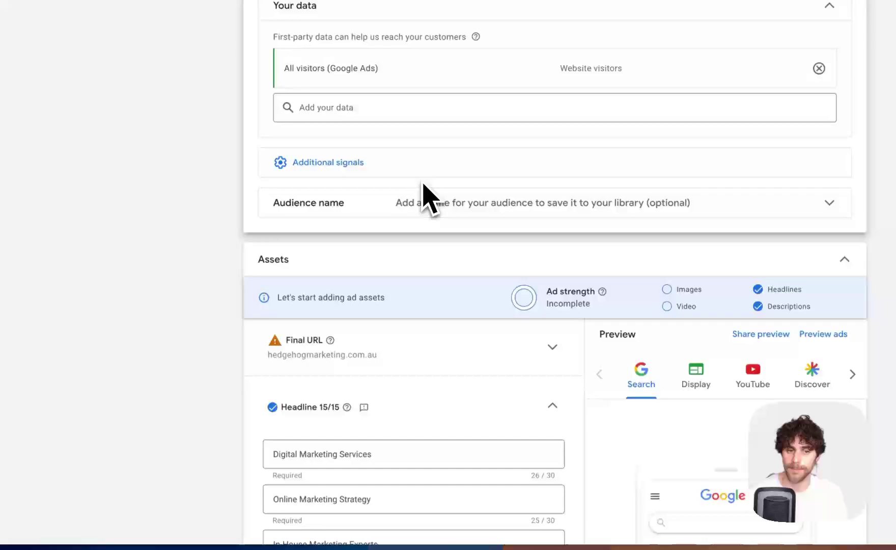
Expand the additional audience signals and open the segment search for interests and detailed demographics
{"action": "left_click", "coordinate": [346, 172]}
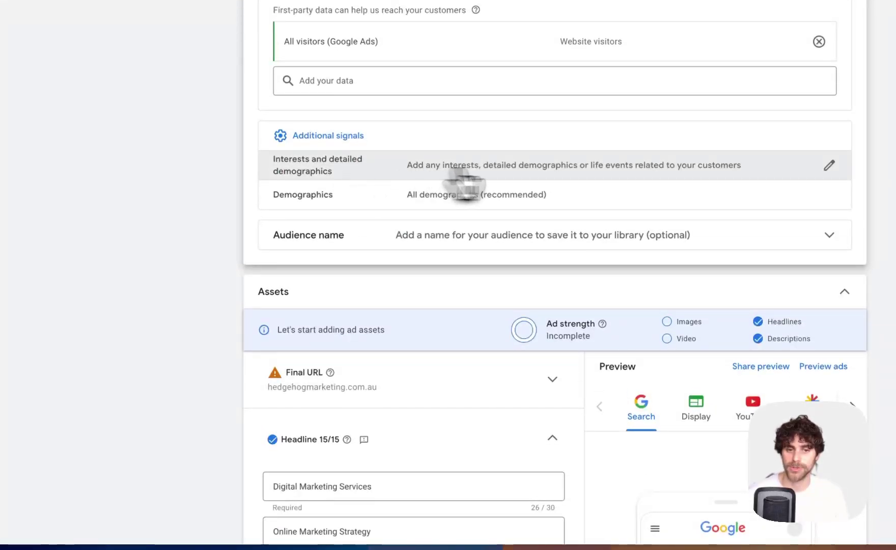
{"action": "left_click", "coordinate": [588, 170]}
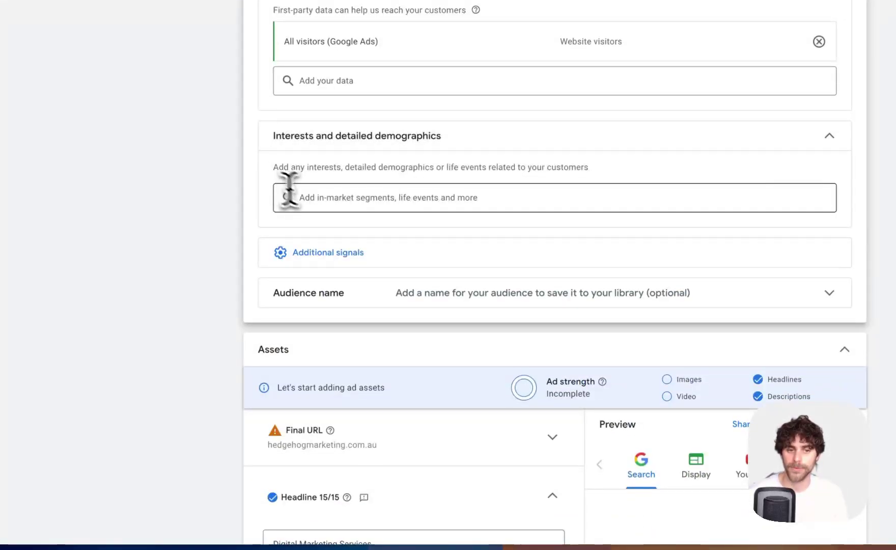
{"action": "left_click", "coordinate": [392, 197]}
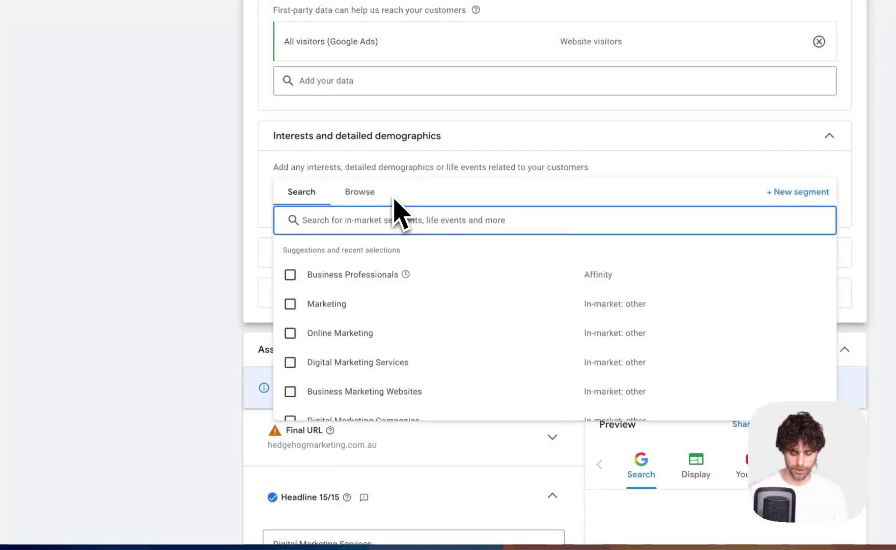
Search the interest segments for "new home" and review the in-market, detailed demographics and life event options
{"action": "type", "text": "new home"}
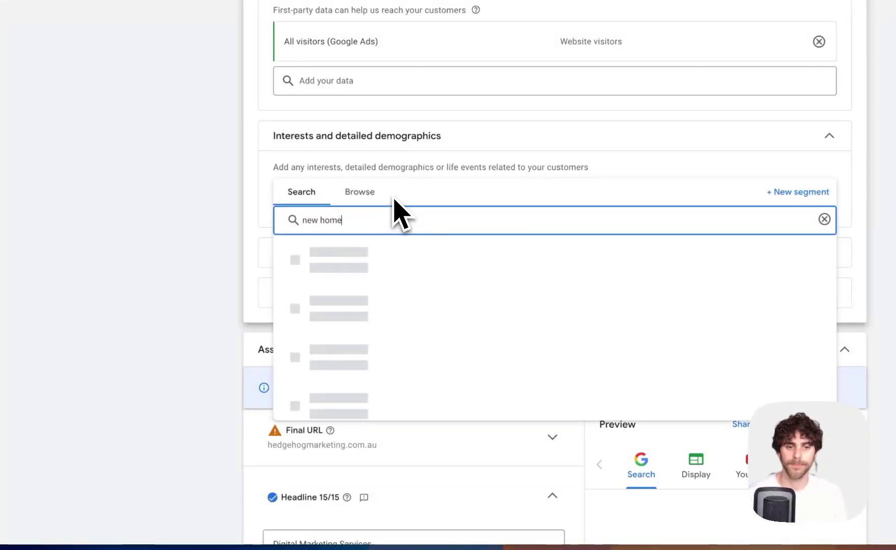
{"action": "mouse_move", "coordinate": [344, 288]}
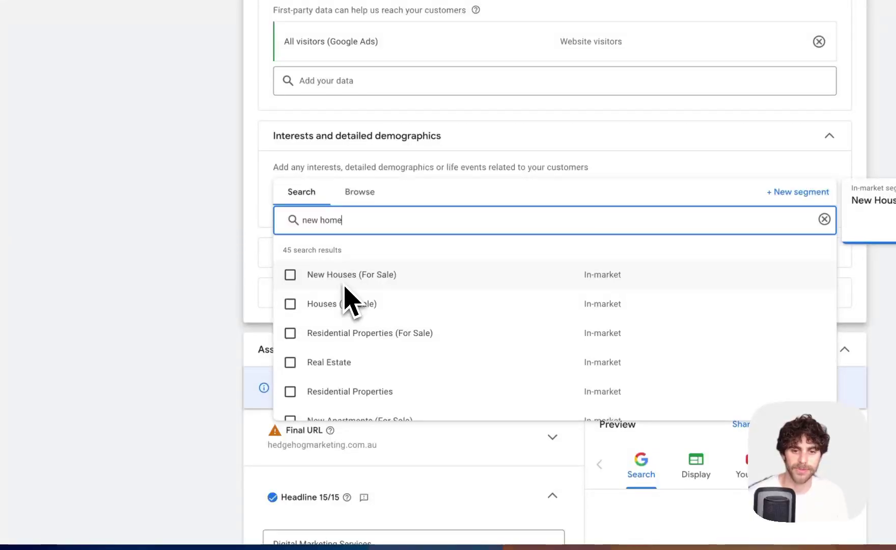
{"action": "scroll", "coordinate": [606, 287], "scroll_direction": "down", "scroll_amount": 1}
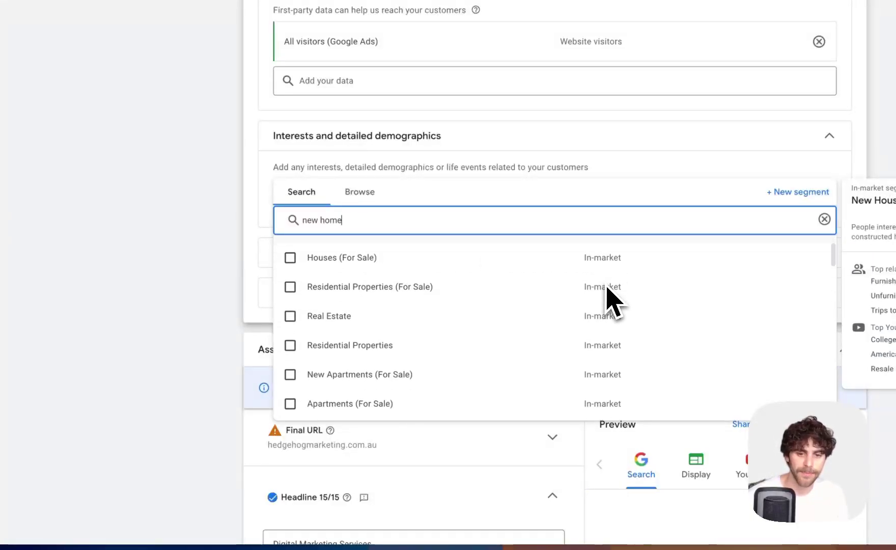
{"action": "scroll", "coordinate": [607, 288], "scroll_direction": "down", "scroll_amount": 3}
{"action": "scroll", "coordinate": [609, 289], "scroll_direction": "up", "scroll_amount": 4}
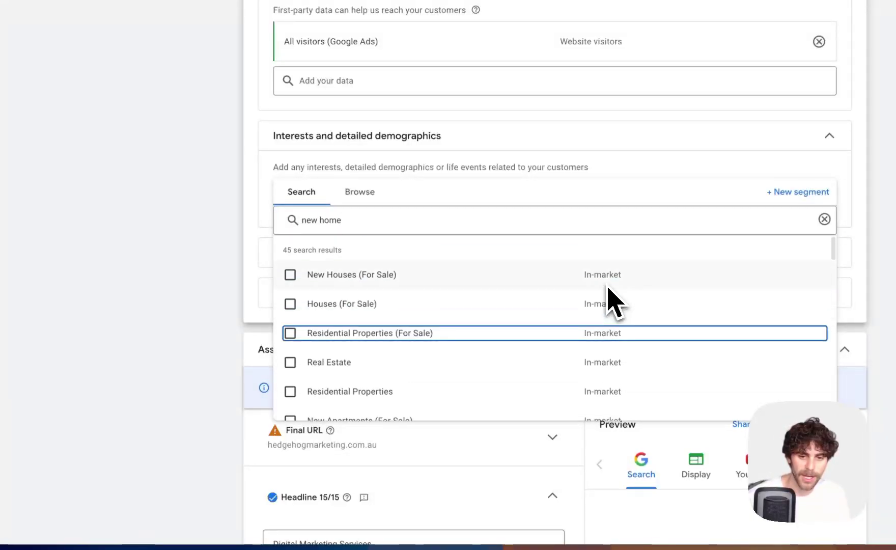
{"action": "scroll", "coordinate": [625, 330], "scroll_direction": "down", "scroll_amount": 10}
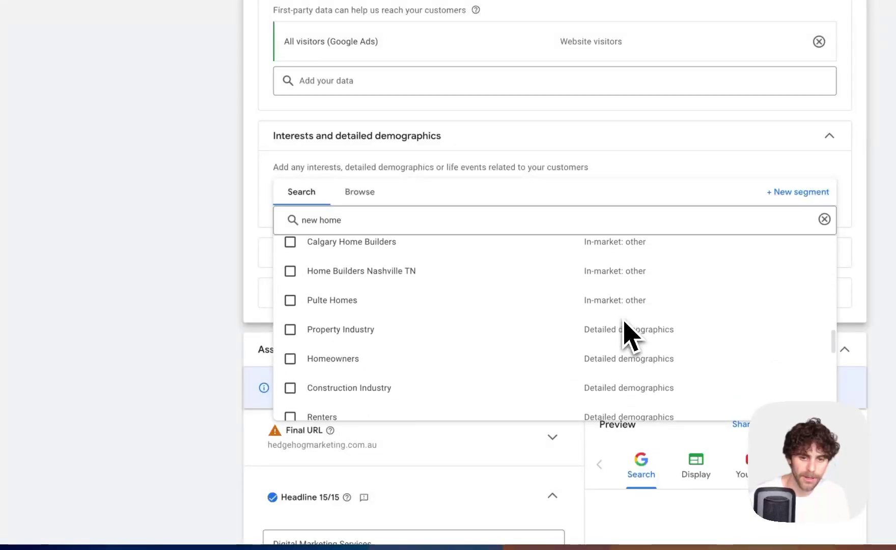
{"action": "scroll", "coordinate": [626, 332], "scroll_direction": "down", "scroll_amount": 3}
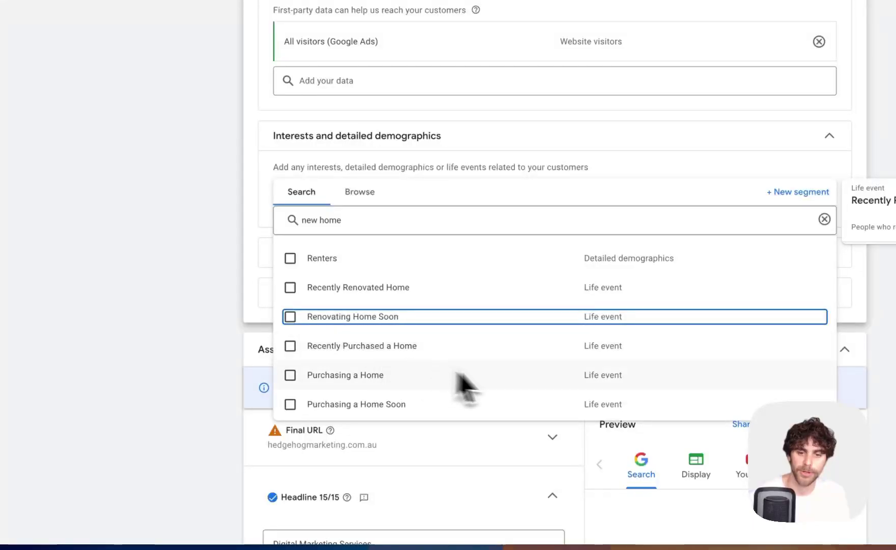
{"action": "key", "text": "Down"}
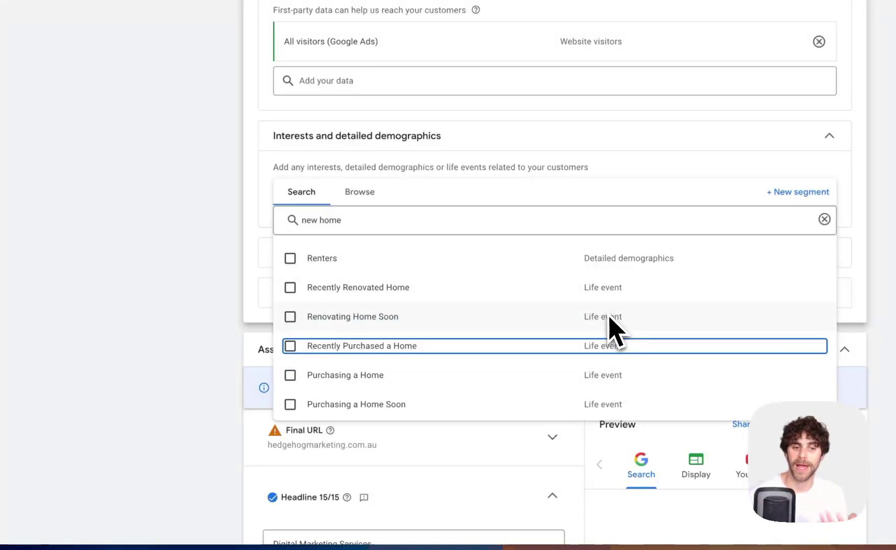
{"action": "mouse_move", "coordinate": [610, 318]}
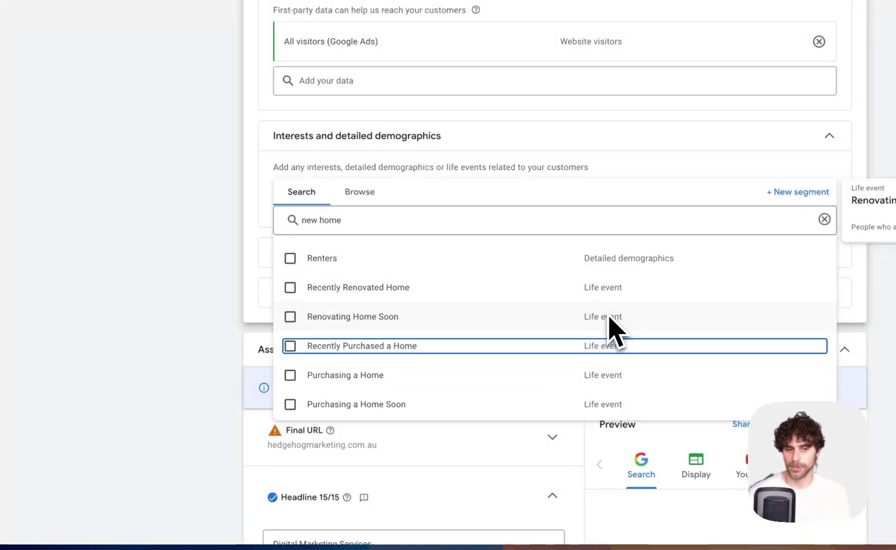
{"action": "scroll", "coordinate": [610, 316], "scroll_direction": "up", "scroll_amount": 15}
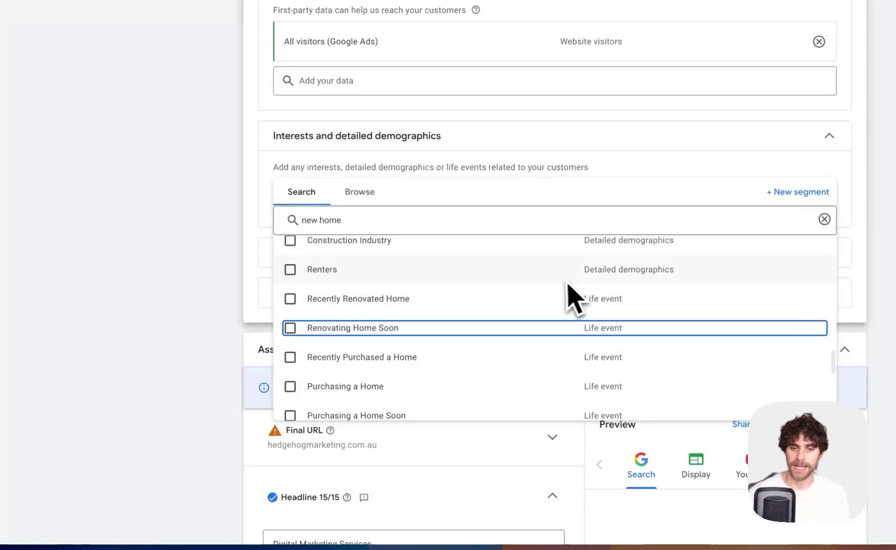
{"action": "scroll", "coordinate": [565, 285], "scroll_direction": "up", "scroll_amount": 5}
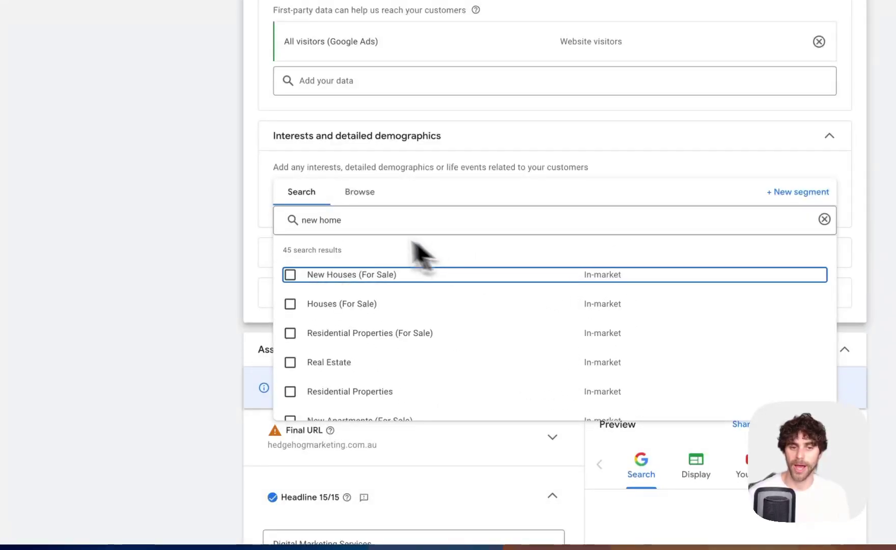
Search the interest segments for "google ads training" and add Google AdSense and Google Advertising to the audience signal
{"action": "triple_click", "coordinate": [355, 221]}
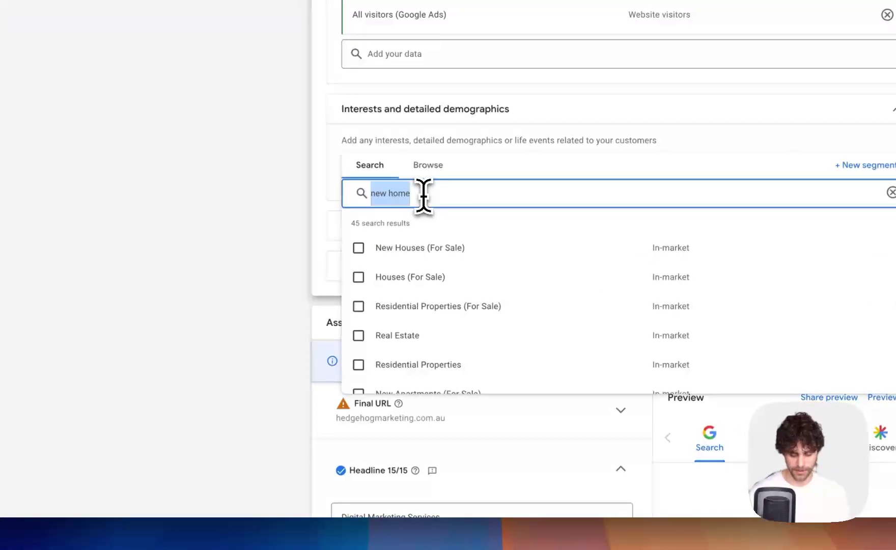
{"action": "type", "text": "go"}
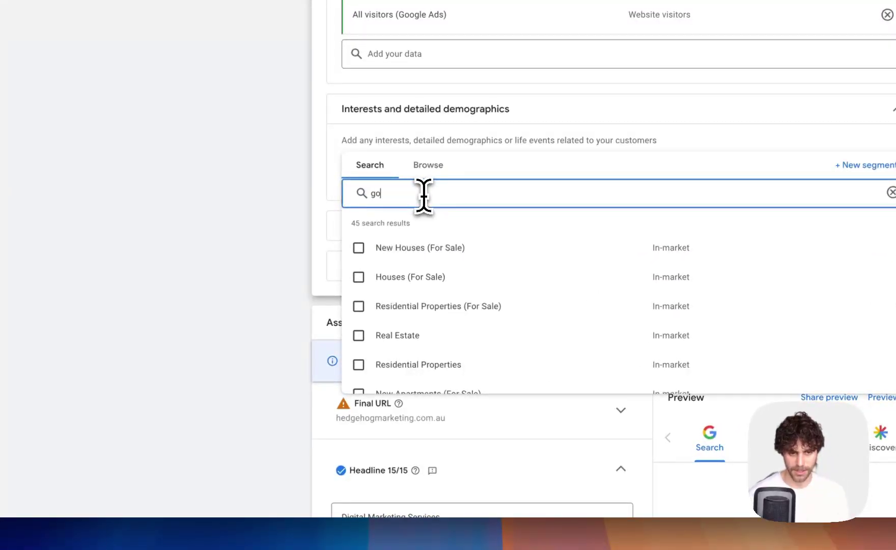
{"action": "type", "text": "ogle ads training"}
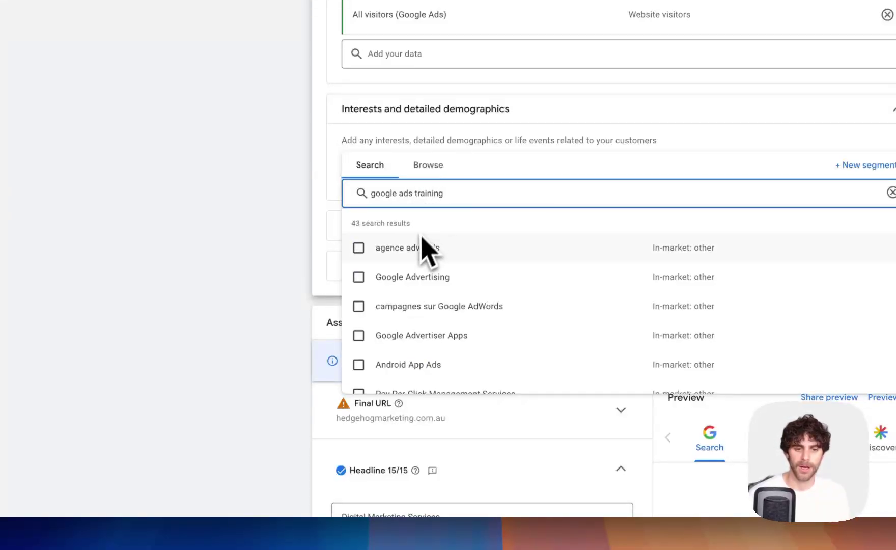
{"action": "key", "text": "Down"}
{"action": "scroll", "coordinate": [448, 345], "scroll_direction": "down", "scroll_amount": 3}
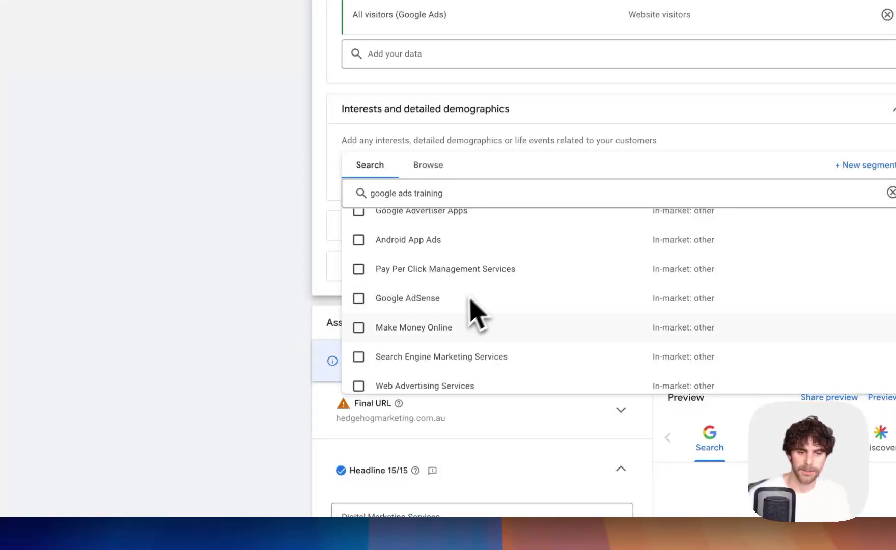
{"action": "scroll", "coordinate": [467, 360], "scroll_direction": "down", "scroll_amount": 1}
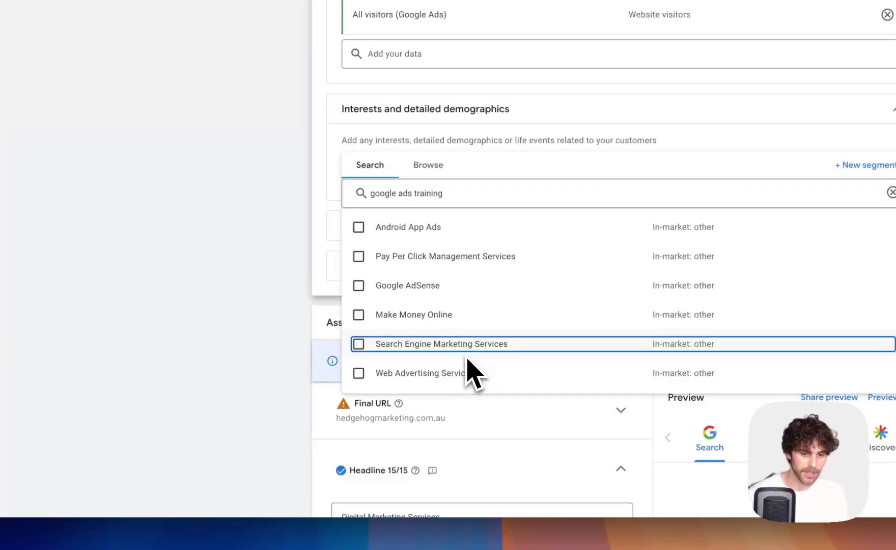
{"action": "scroll", "coordinate": [466, 361], "scroll_direction": "down", "scroll_amount": 1}
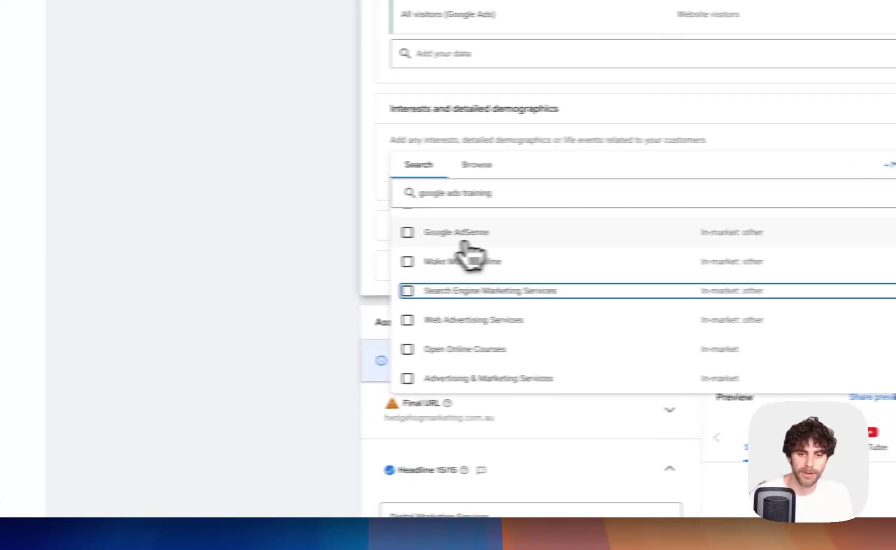
{"action": "left_click", "coordinate": [415, 238]}
{"action": "scroll", "coordinate": [529, 285], "scroll_direction": "up", "scroll_amount": 5}
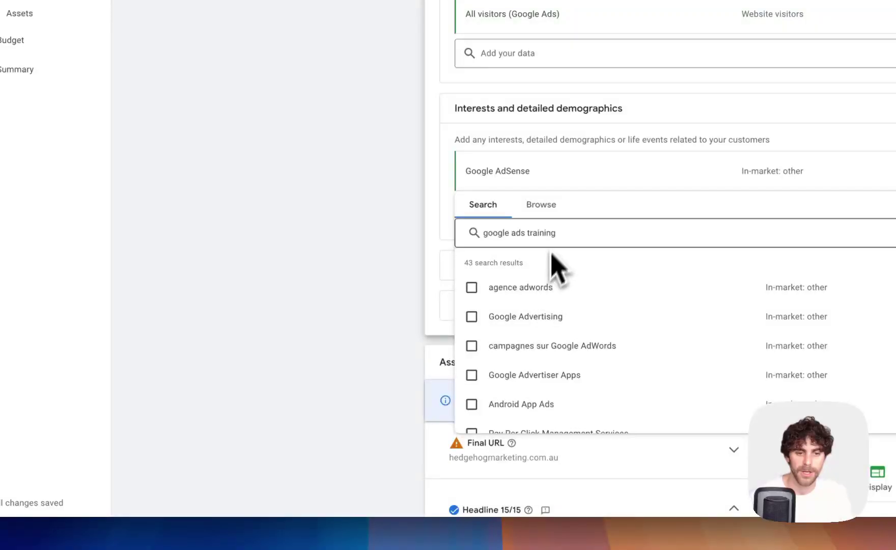
{"action": "left_click", "coordinate": [550, 316]}
{"action": "left_click", "coordinate": [306, 285]}
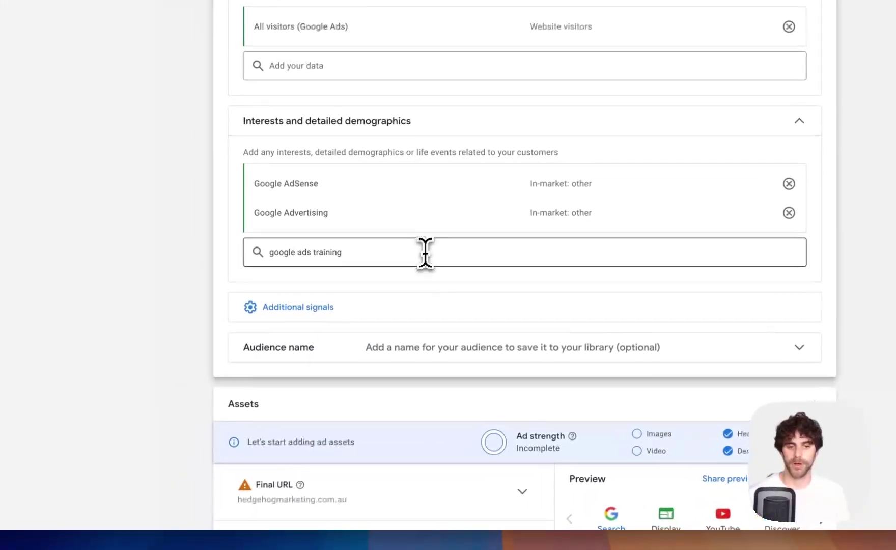
Clear the segment search and add the suggested Business Professionals affinity segment to the audience signal
{"action": "left_click", "coordinate": [85, 343]}
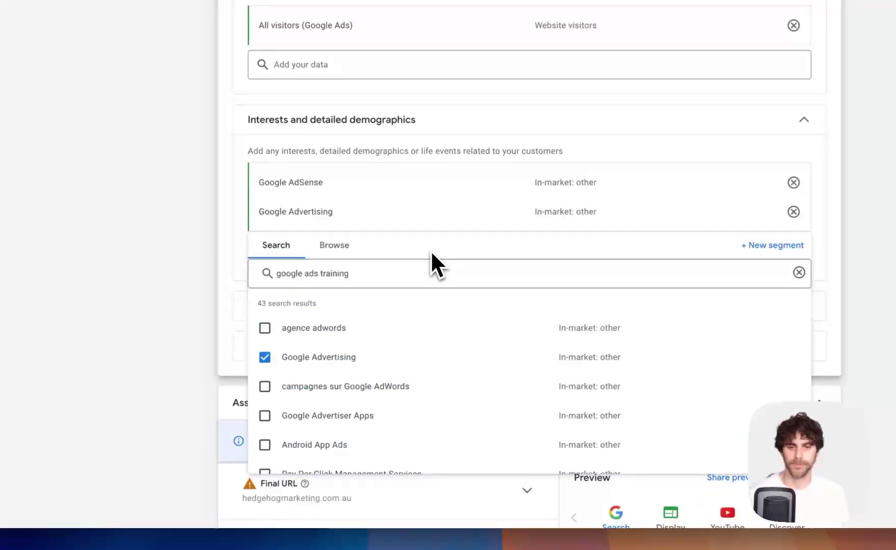
{"action": "triple_click", "coordinate": [362, 271]}
{"action": "key", "text": "BackSpace"}
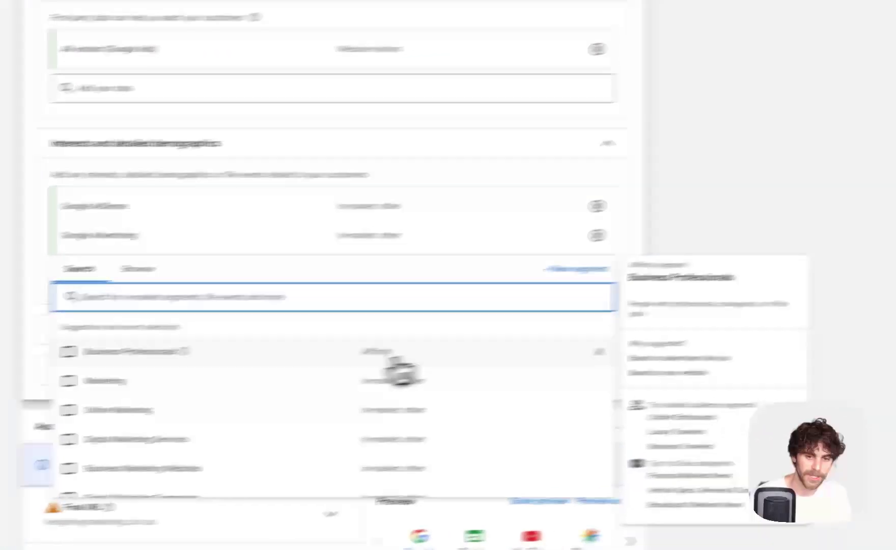
{"action": "left_click", "coordinate": [578, 334]}
{"action": "left_click", "coordinate": [656, 187]}
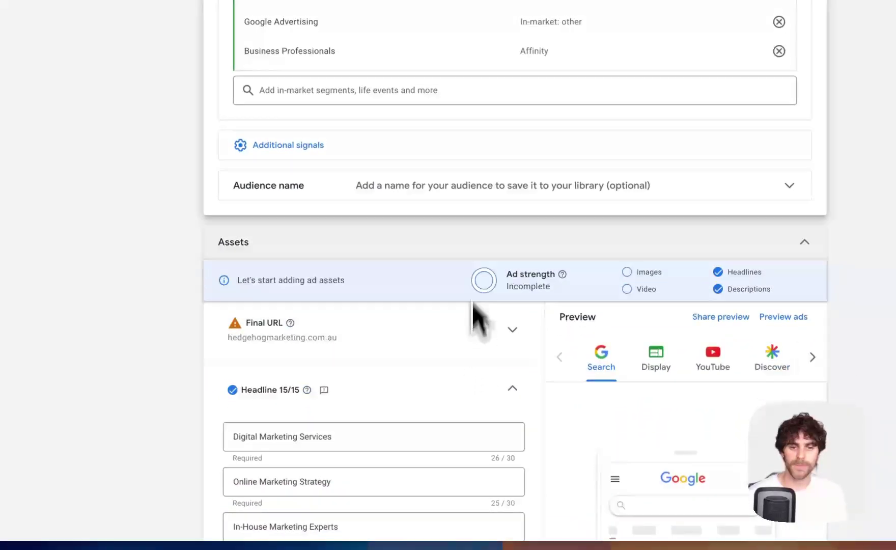
Name the audience "Business Profs, Web Visitors, Google Ads In-Market,Google Ads Search Theme" to save it to the library
{"action": "left_click", "coordinate": [479, 190]}
{"action": "left_click", "coordinate": [328, 248]}
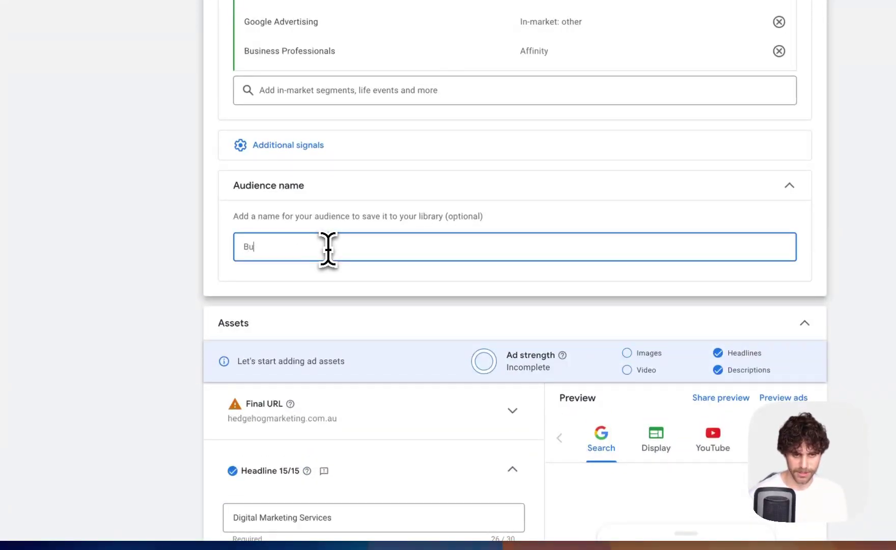
{"action": "type", "text": "BusinessP"}
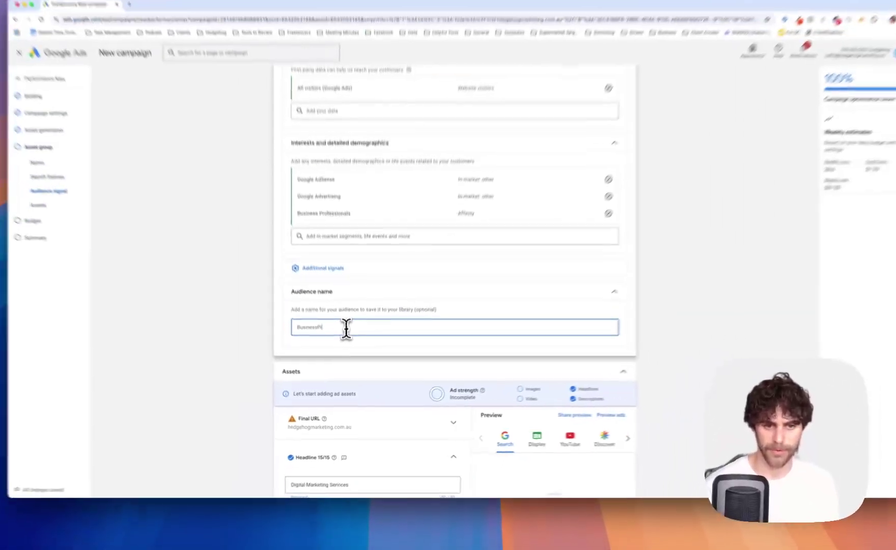
{"action": "key", "text": "BackSpace"}
{"action": "type", "text": "Prfoe"}
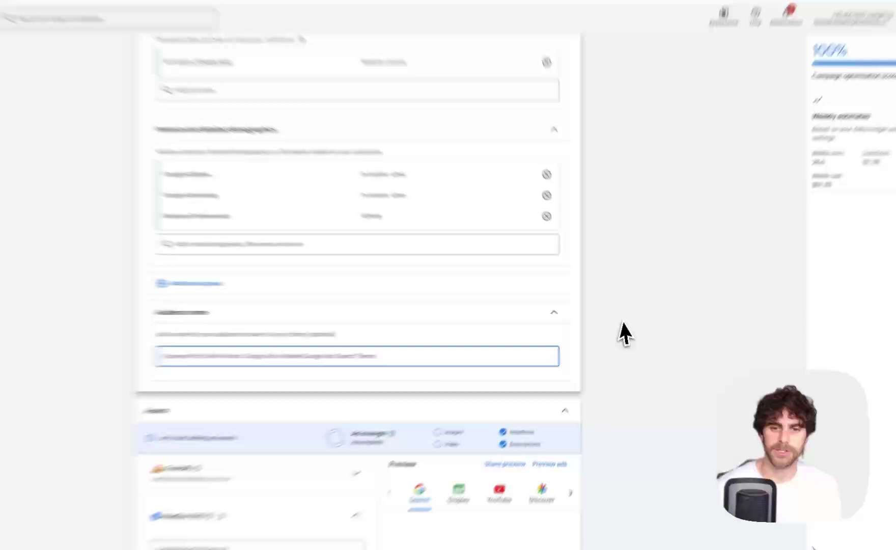
{"action": "left_click", "coordinate": [628, 319]}
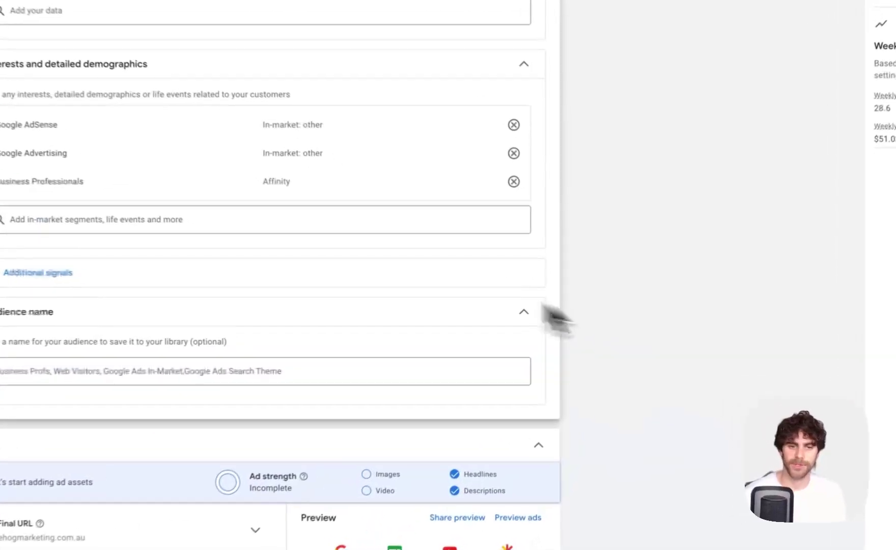
Review the Assets section, from the ad strength and final URL to the existing headlines such as Digital Marketing Services
{"action": "scroll", "coordinate": [453, 295], "scroll_direction": "down", "scroll_amount": 8}
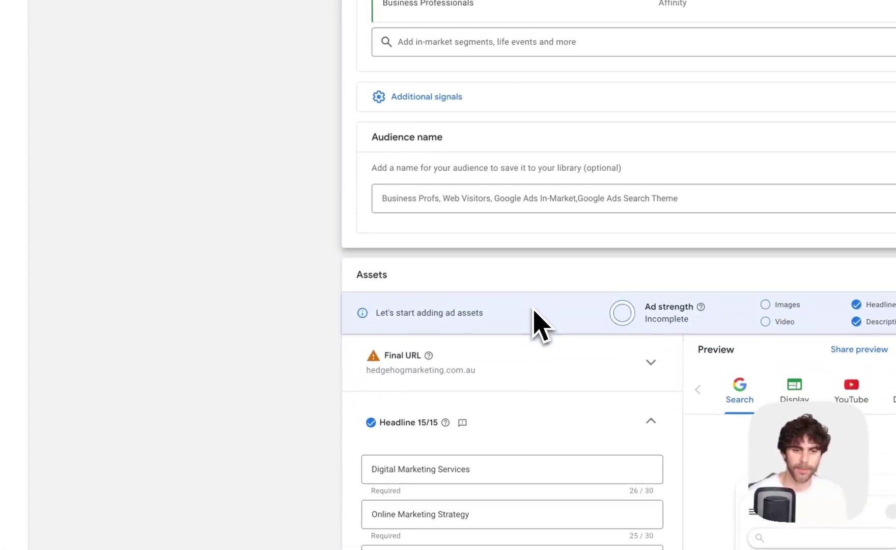
{"action": "scroll", "coordinate": [555, 412], "scroll_direction": "down", "scroll_amount": 1}
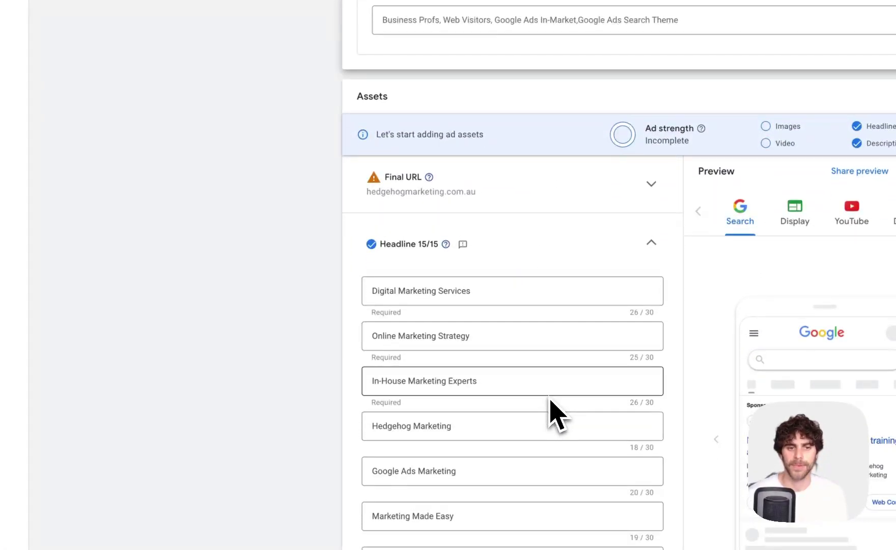
{"action": "scroll", "coordinate": [552, 405], "scroll_direction": "down", "scroll_amount": 3}
{"action": "scroll", "coordinate": [551, 406], "scroll_direction": "up", "scroll_amount": 6}
{"action": "scroll", "coordinate": [560, 381], "scroll_direction": "down", "scroll_amount": 1}
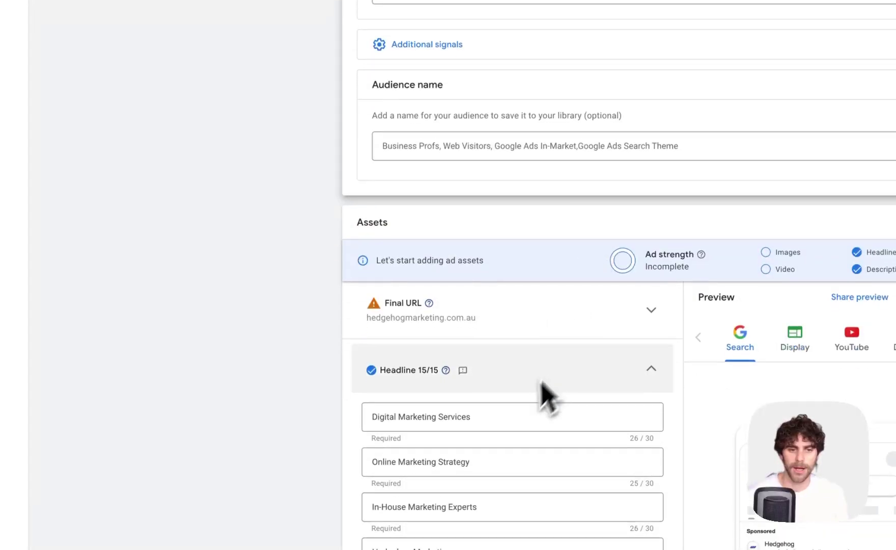
{"action": "scroll", "coordinate": [541, 383], "scroll_direction": "down", "scroll_amount": 5}
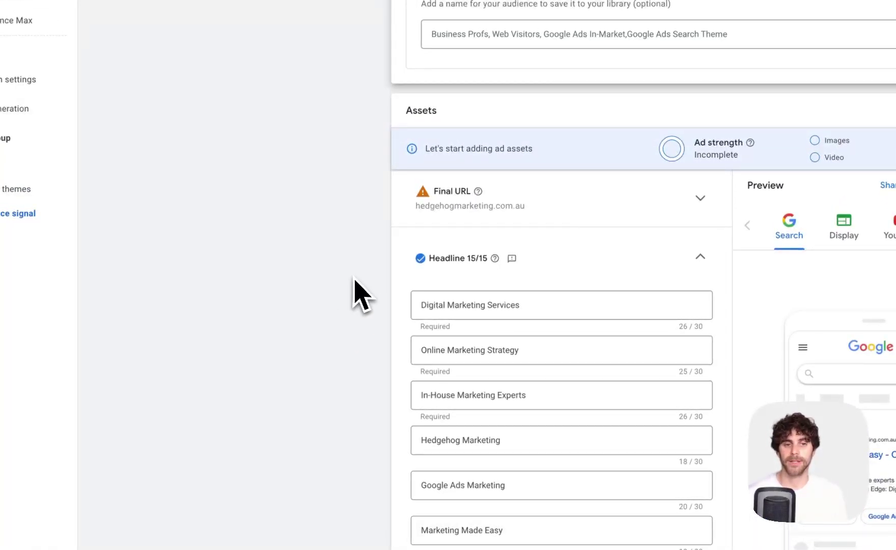
{"action": "scroll", "coordinate": [355, 281], "scroll_direction": "down", "scroll_amount": 1}
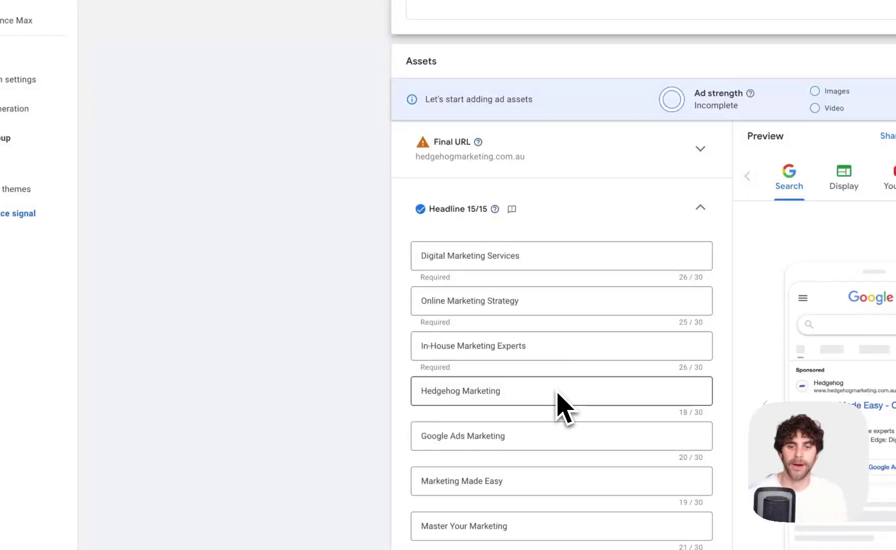
{"action": "scroll", "coordinate": [560, 436], "scroll_direction": "down", "scroll_amount": 1}
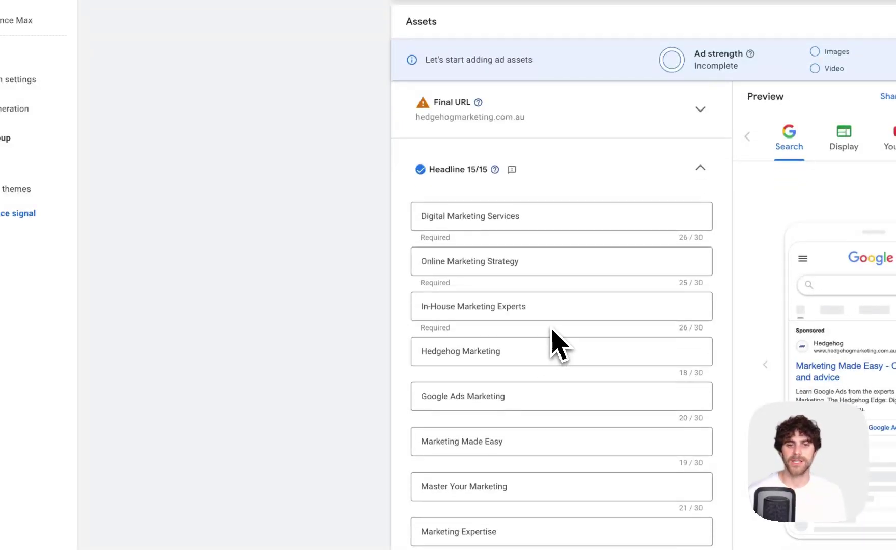
{"action": "left_click_drag", "start_coordinate": [532, 216], "coordinate": [575, 153]}
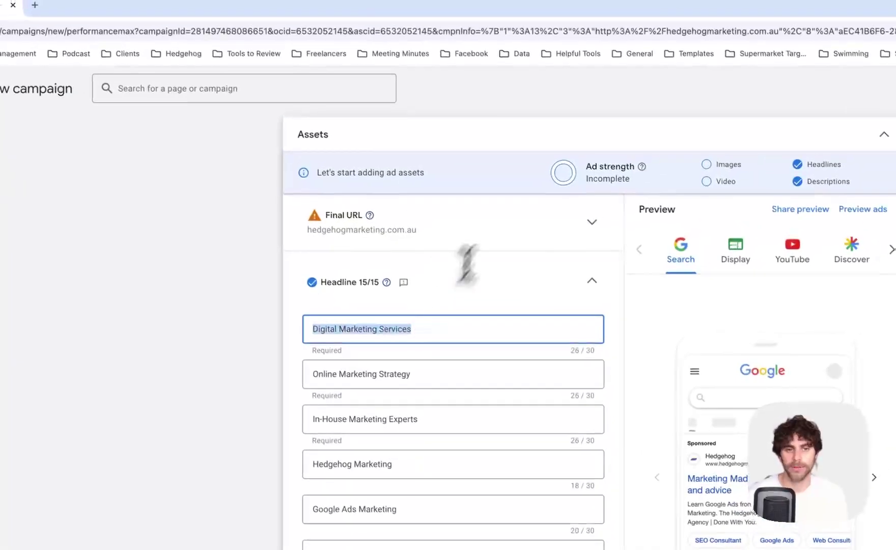
{"action": "left_click", "coordinate": [608, 110]}
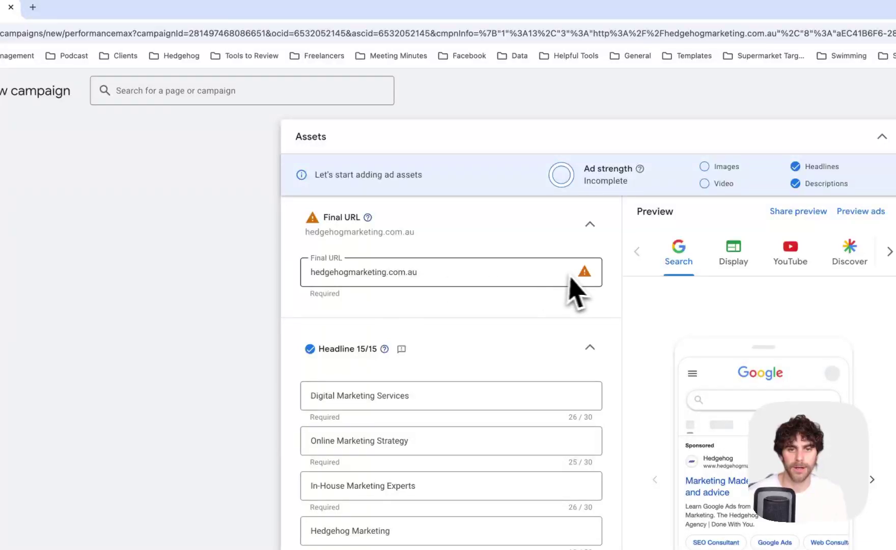
{"action": "mouse_move", "coordinate": [587, 277]}
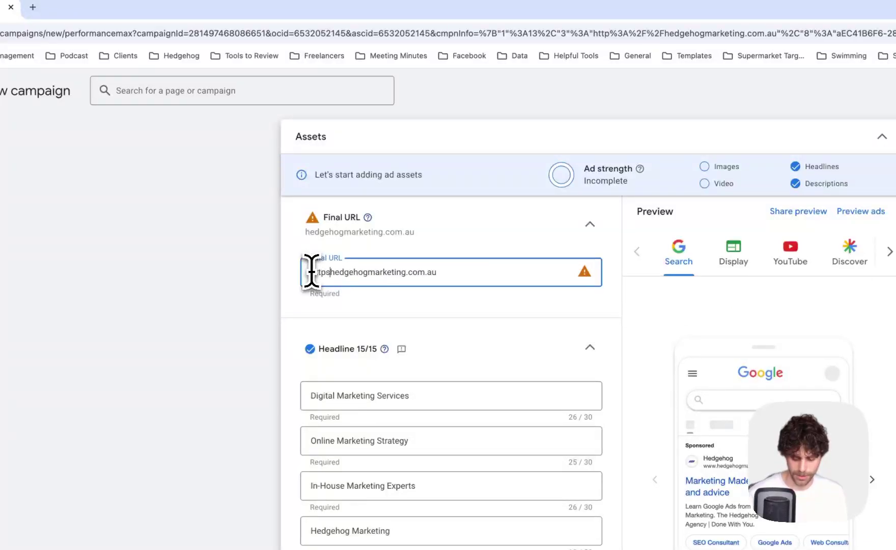
{"action": "left_click", "coordinate": [26, 323]}
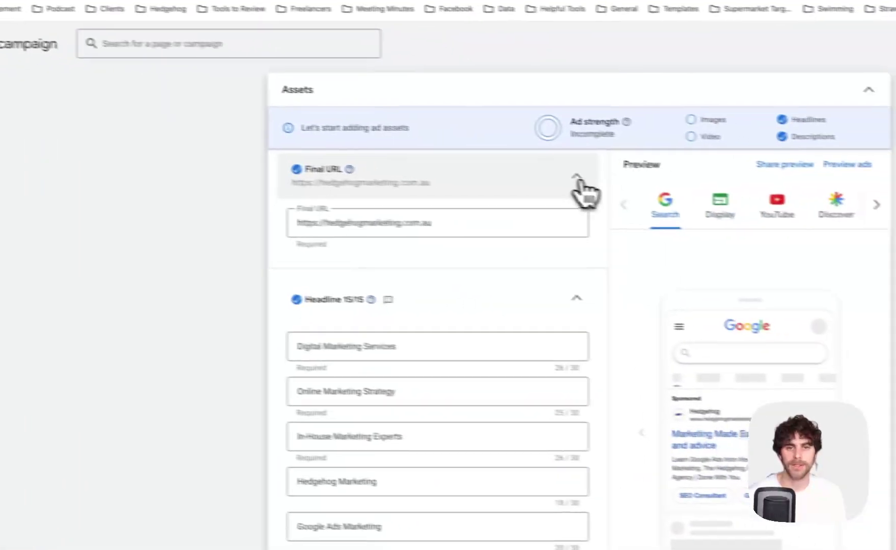
{"action": "left_click", "coordinate": [578, 180]}
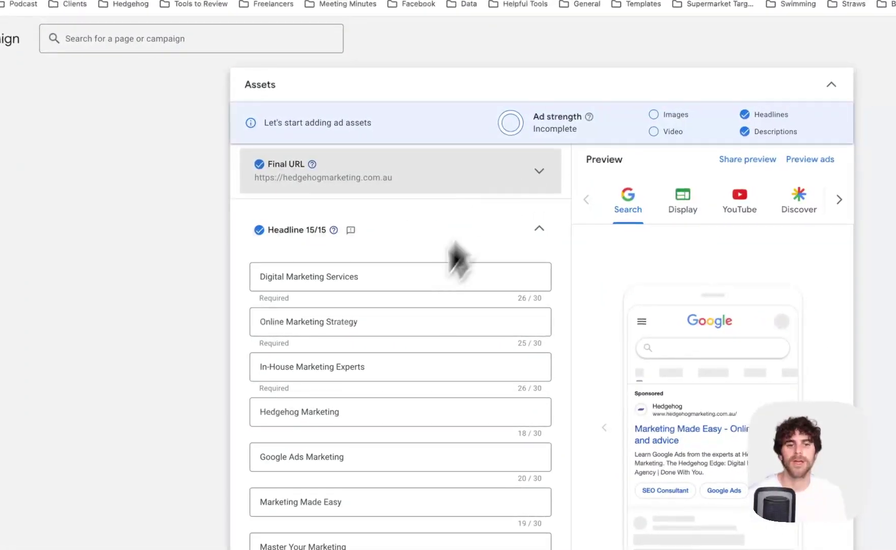
Preview the ad in the Display, YouTube, Discover and Gmail formats
{"action": "scroll", "coordinate": [306, 397], "scroll_direction": "down", "scroll_amount": 1}
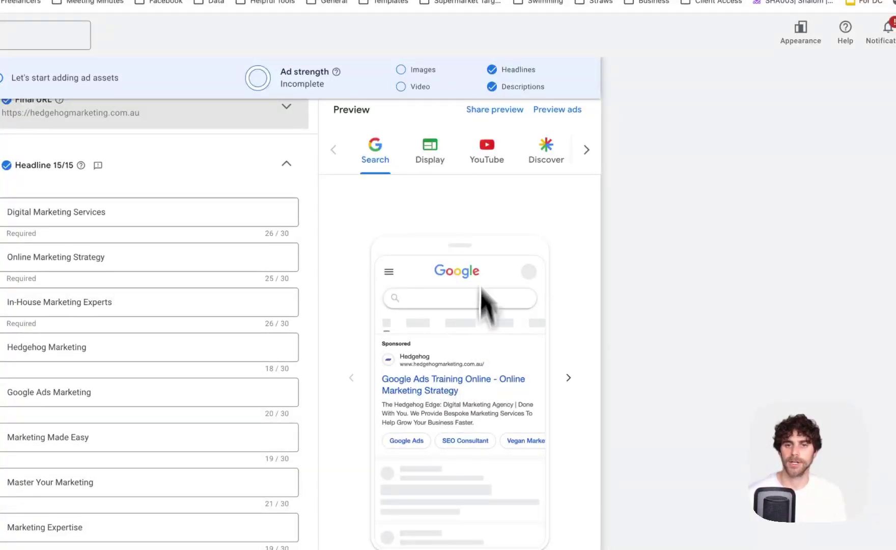
{"action": "left_click", "coordinate": [426, 157]}
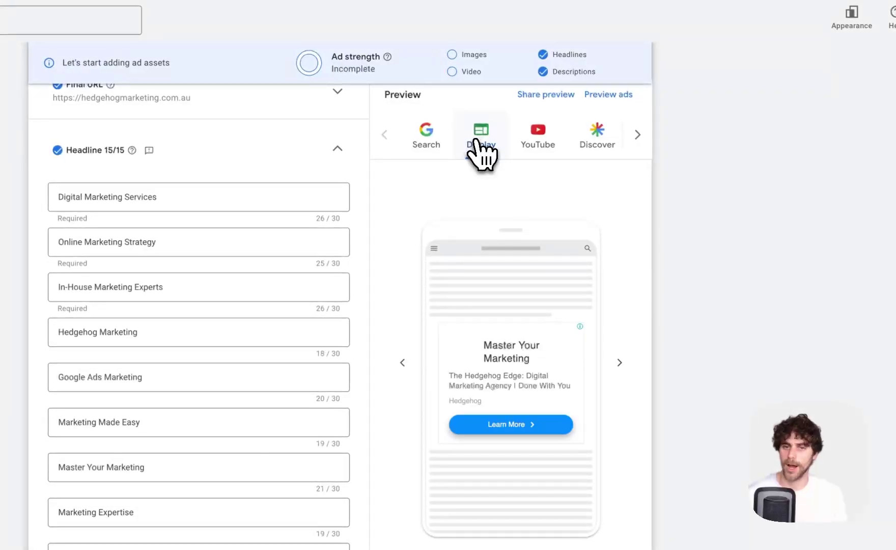
{"action": "scroll", "coordinate": [480, 153], "scroll_direction": "up", "scroll_amount": 1}
{"action": "left_click", "coordinate": [537, 171]}
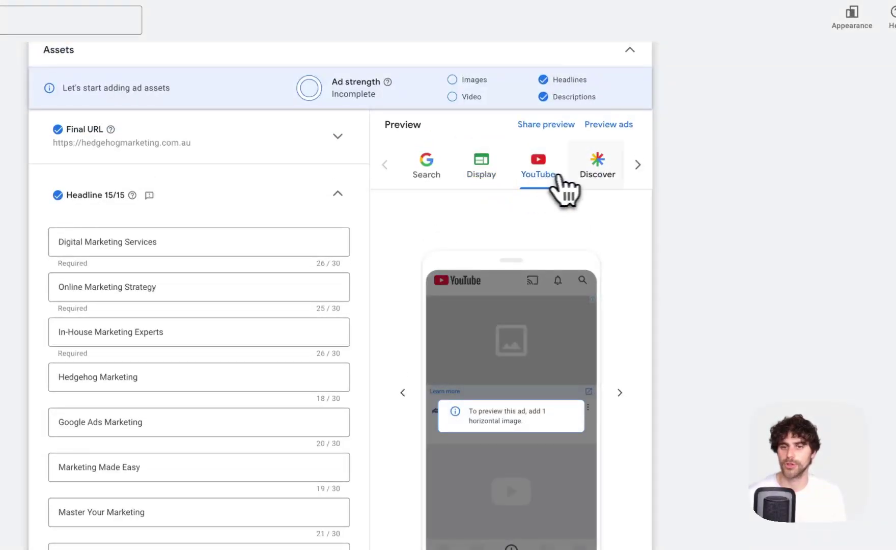
{"action": "left_click", "coordinate": [582, 175]}
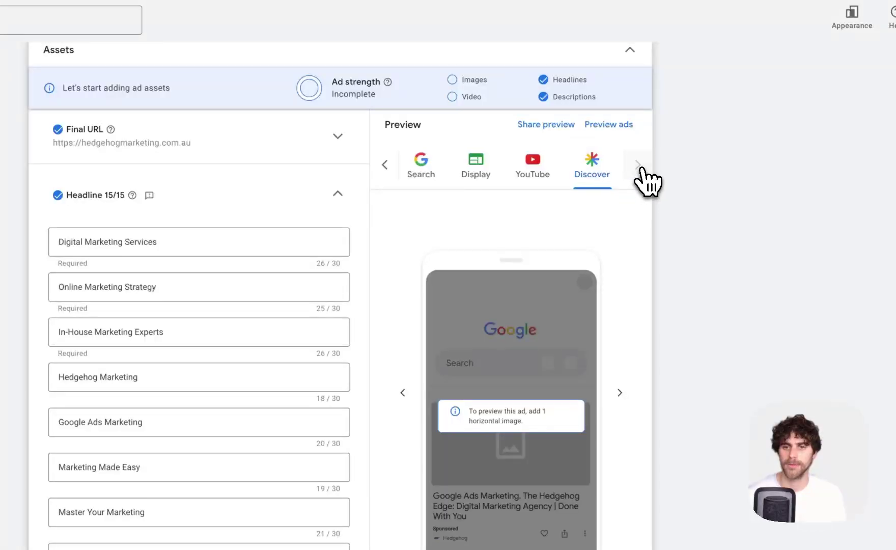
{"action": "left_click", "coordinate": [641, 169]}
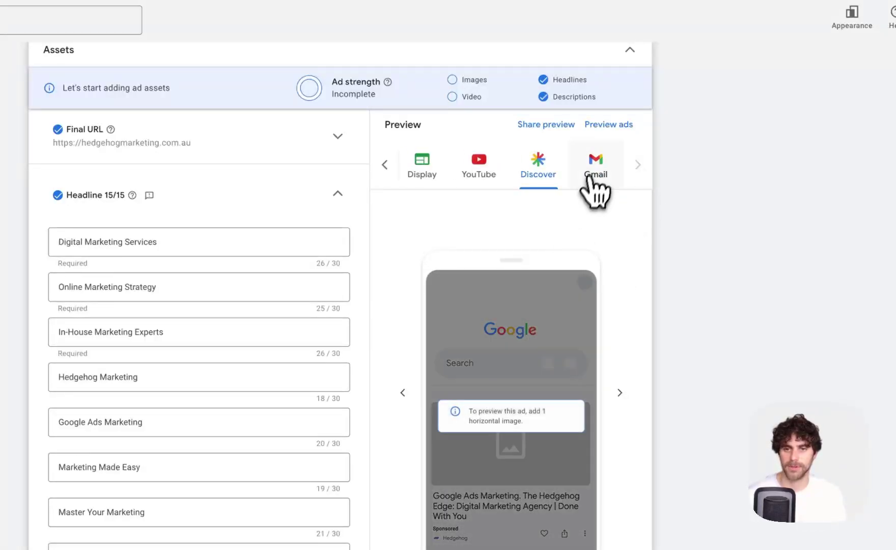
{"action": "left_click", "coordinate": [595, 172]}
{"action": "left_click", "coordinate": [390, 172]}
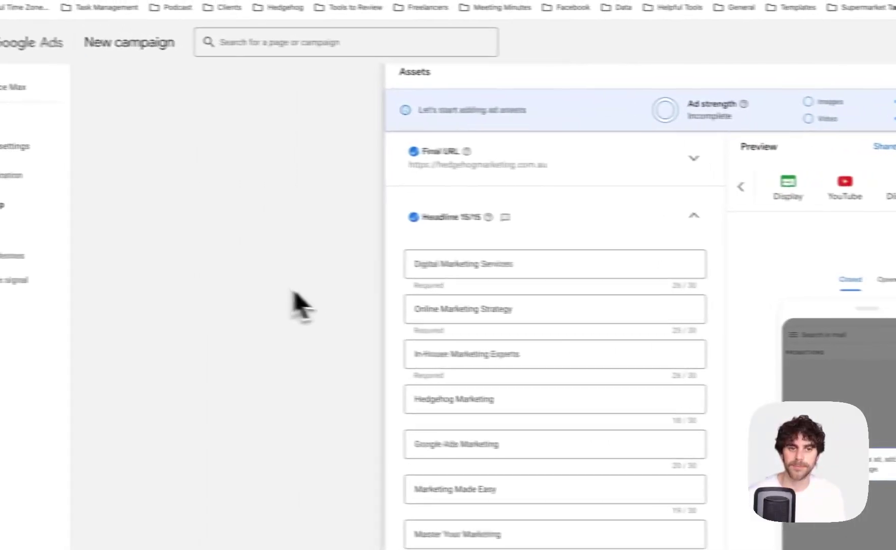
Read through the full list of headlines, from Digital Marketing Services to Google Ads Expert
{"action": "scroll", "coordinate": [80, 311], "scroll_direction": "down", "scroll_amount": 2}
{"action": "scroll", "coordinate": [474, 346], "scroll_direction": "down", "scroll_amount": 1}
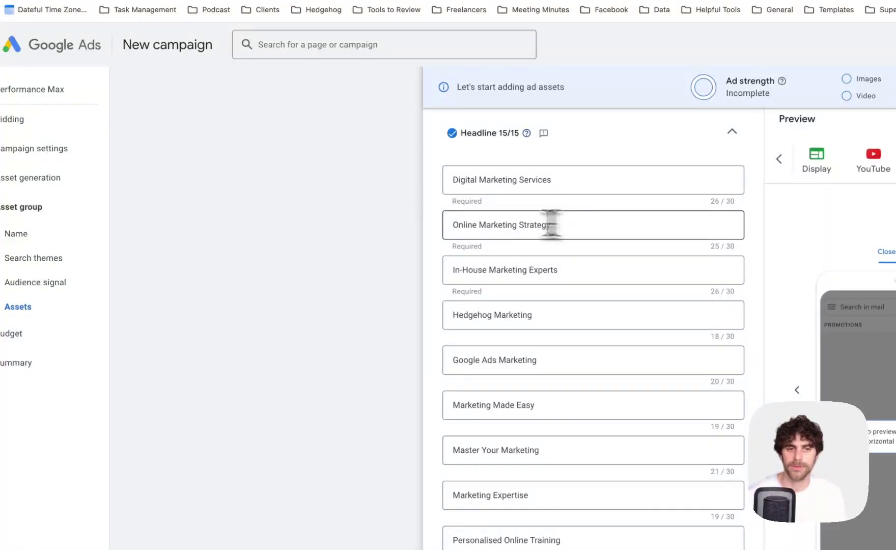
{"action": "triple_click", "coordinate": [551, 225]}
{"action": "left_click", "coordinate": [398, 241]}
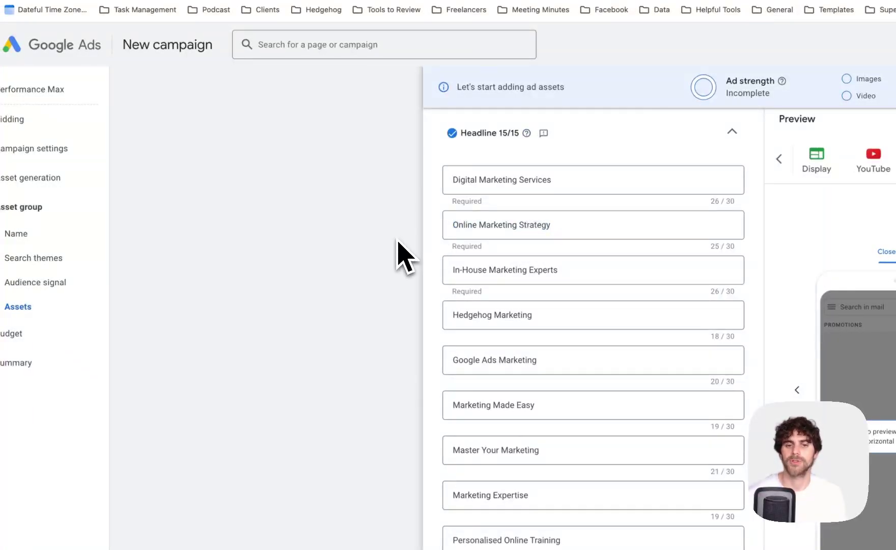
{"action": "scroll", "coordinate": [398, 248], "scroll_direction": "down", "scroll_amount": 1}
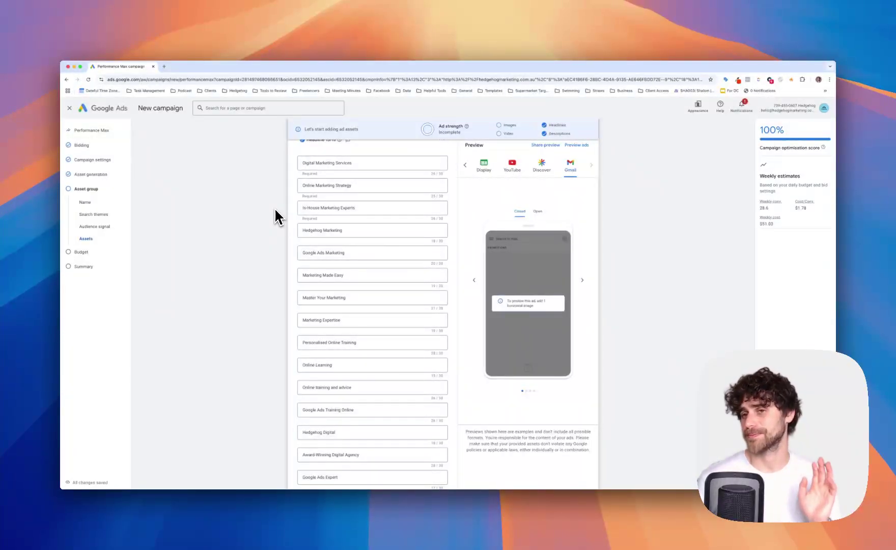
{"action": "scroll", "coordinate": [275, 209], "scroll_direction": "down", "scroll_amount": 1}
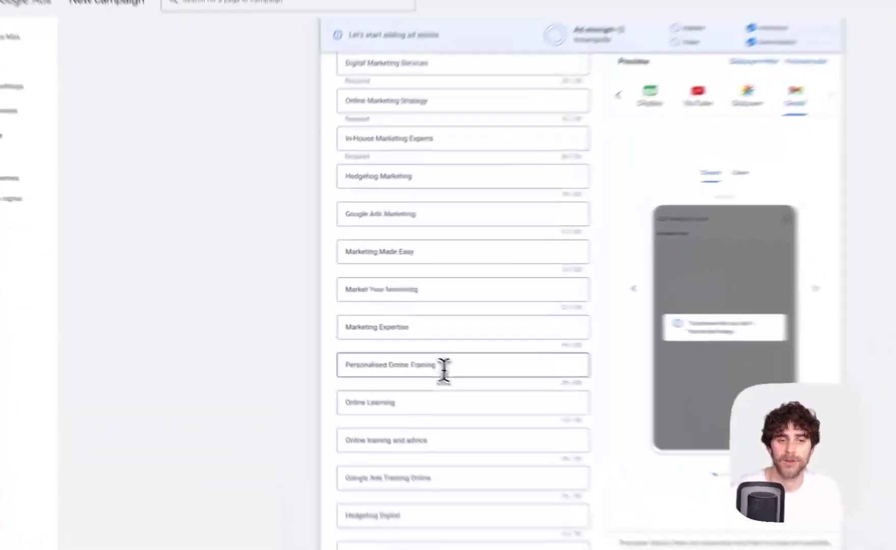
{"action": "left_click_drag", "start_coordinate": [361, 329], "coordinate": [251, 329]}
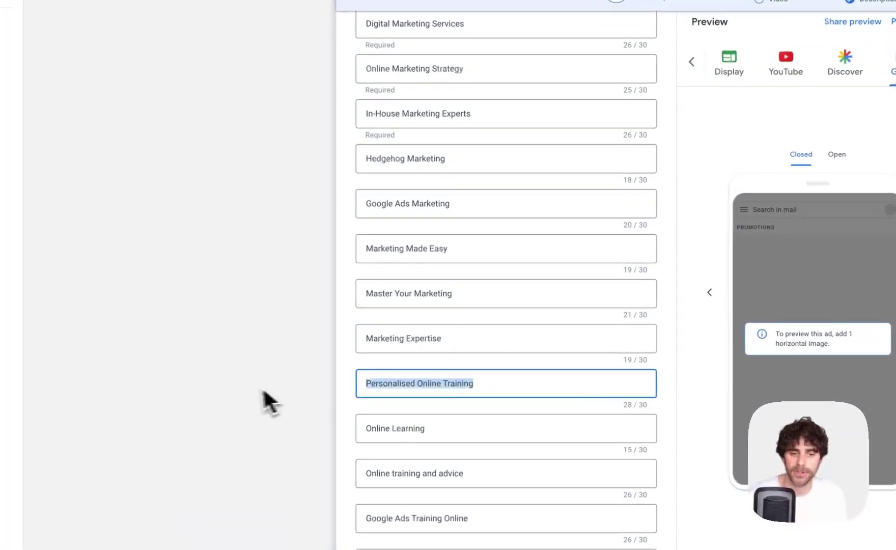
{"action": "left_click", "coordinate": [248, 329]}
{"action": "scroll", "coordinate": [257, 391], "scroll_direction": "down", "scroll_amount": 3}
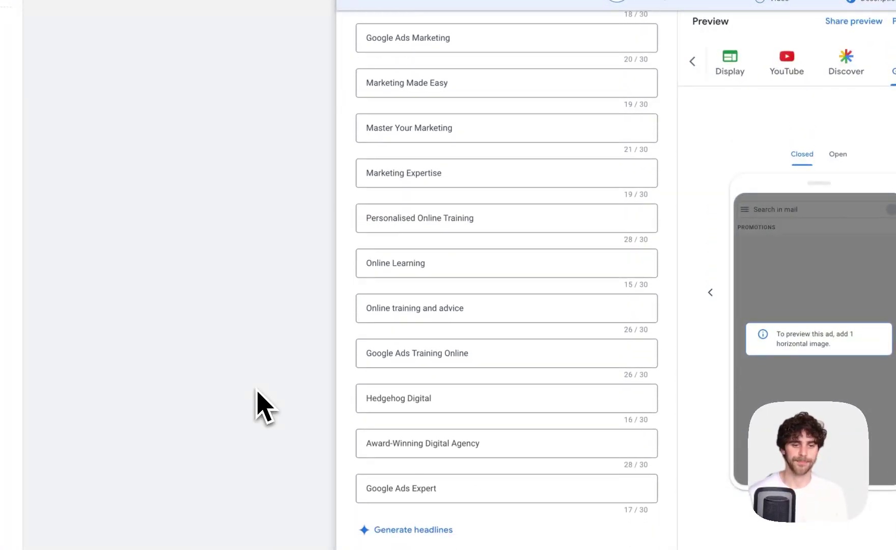
{"action": "scroll", "coordinate": [257, 391], "scroll_direction": "up", "scroll_amount": 5}
{"action": "scroll", "coordinate": [257, 392], "scroll_direction": "up", "scroll_amount": 1}
{"action": "scroll", "coordinate": [257, 393], "scroll_direction": "down", "scroll_amount": 2}
{"action": "scroll", "coordinate": [257, 392], "scroll_direction": "up", "scroll_amount": 3}
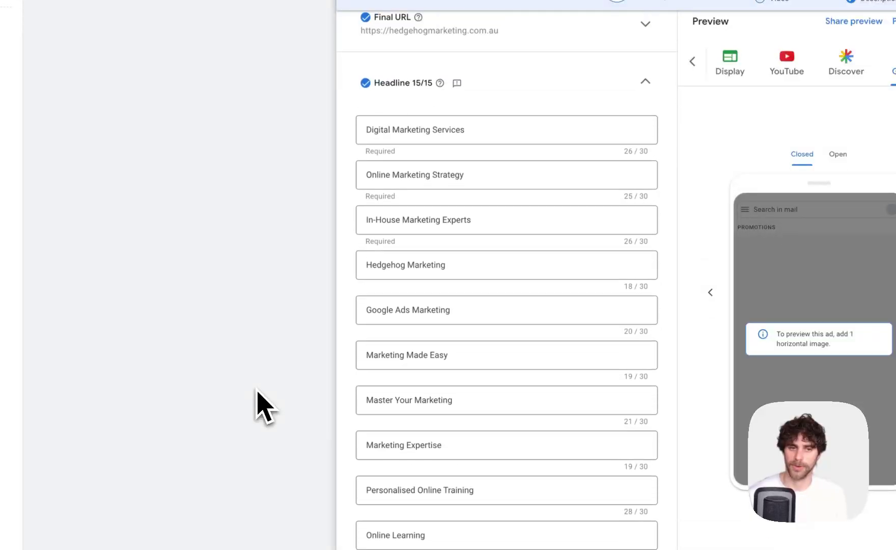
Collapse the headlines and examine the long headlines together with the Discover ad preview
{"action": "left_click", "coordinate": [637, 142]}
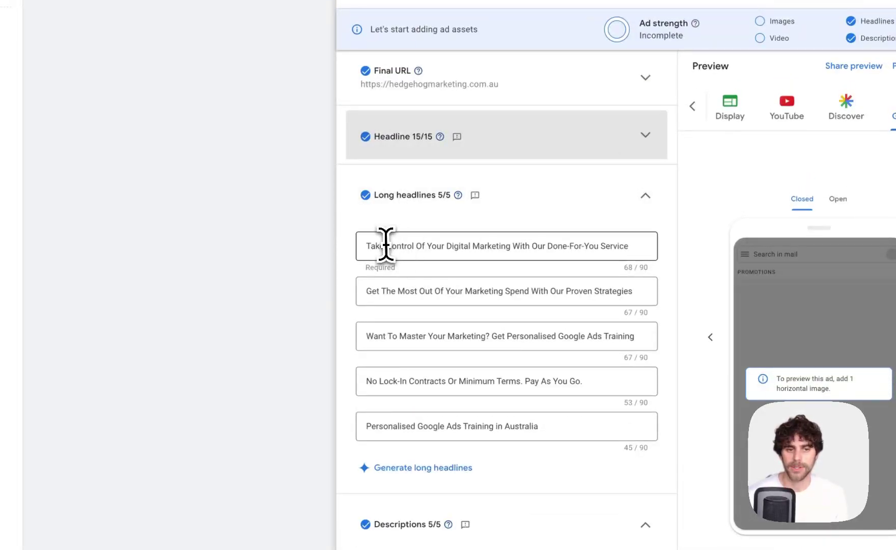
{"action": "left_click_drag", "start_coordinate": [386, 246], "coordinate": [656, 244]}
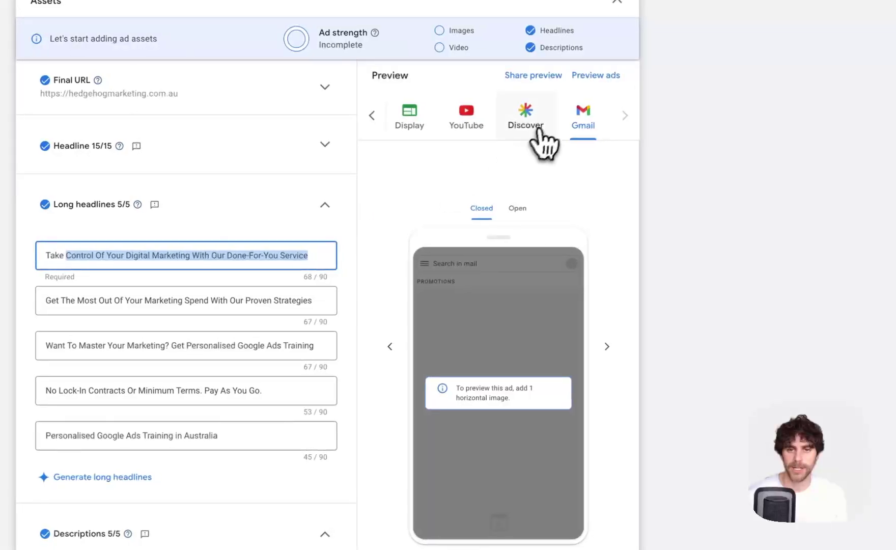
{"action": "left_click", "coordinate": [531, 121]}
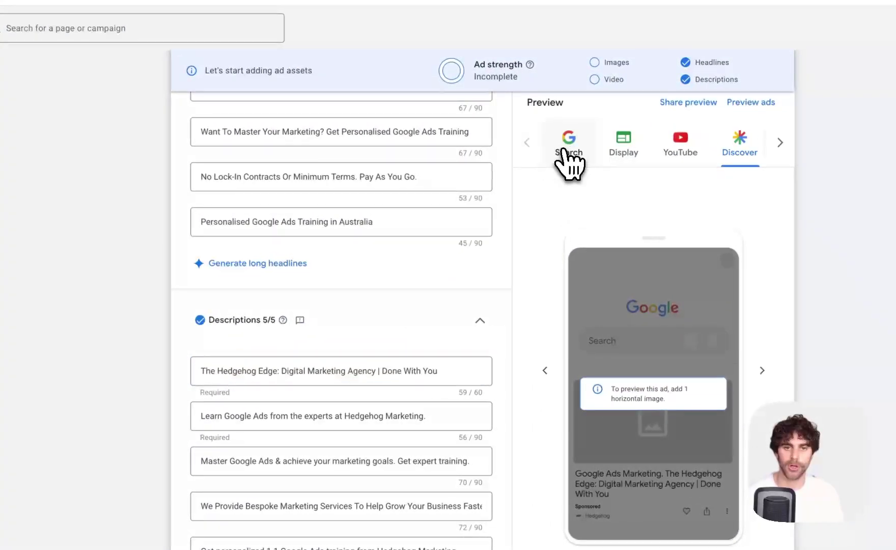
Examine how the descriptions appear in the Search ad preview, and bring up the suggested images and logos
{"action": "left_click", "coordinate": [563, 150]}
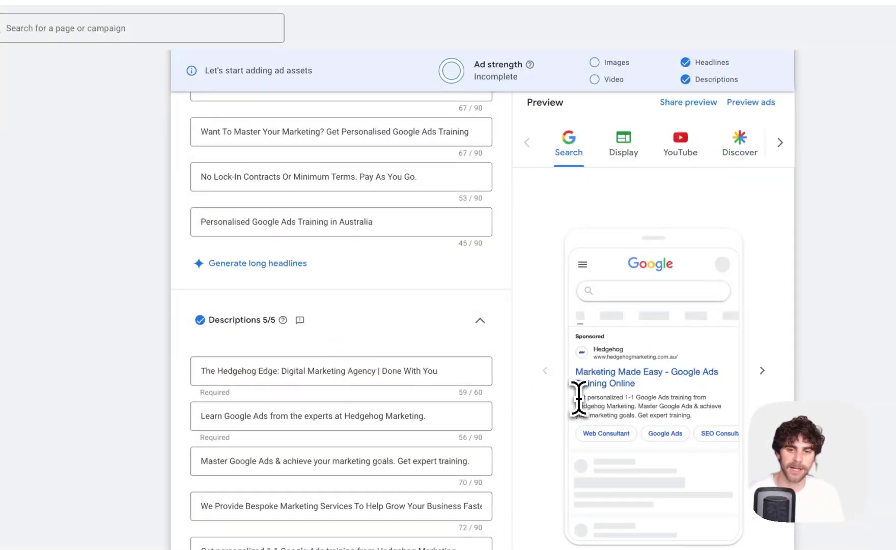
{"action": "triple_click", "coordinate": [578, 398]}
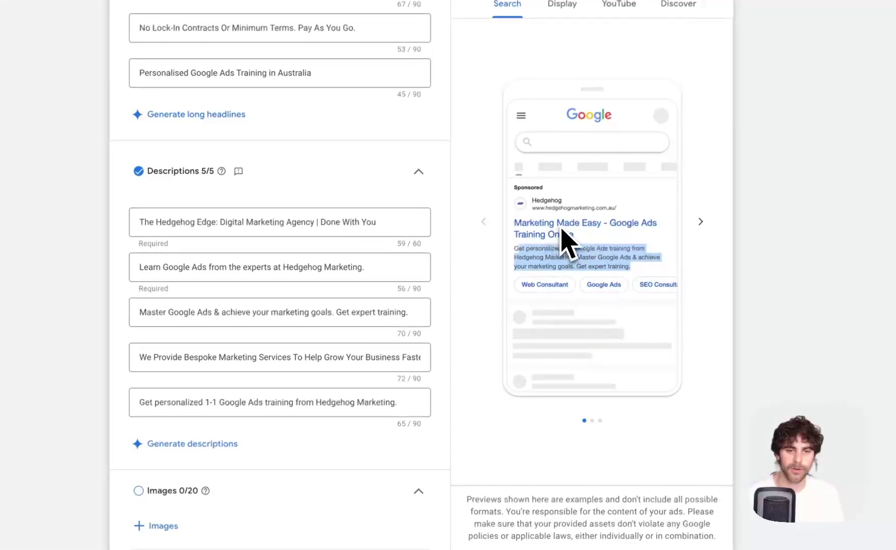
{"action": "left_click", "coordinate": [544, 260]}
{"action": "scroll", "coordinate": [326, 334], "scroll_direction": "down", "scroll_amount": 4}
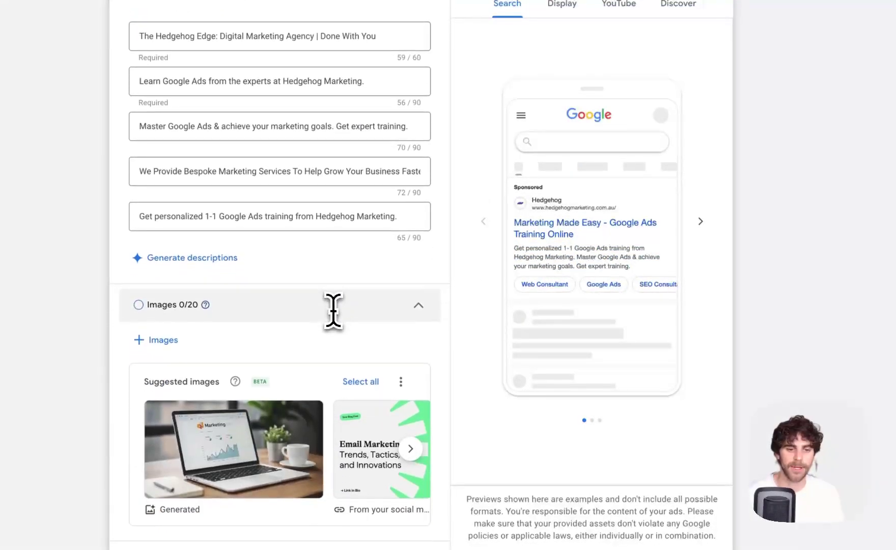
{"action": "scroll", "coordinate": [333, 311], "scroll_direction": "down", "scroll_amount": 2}
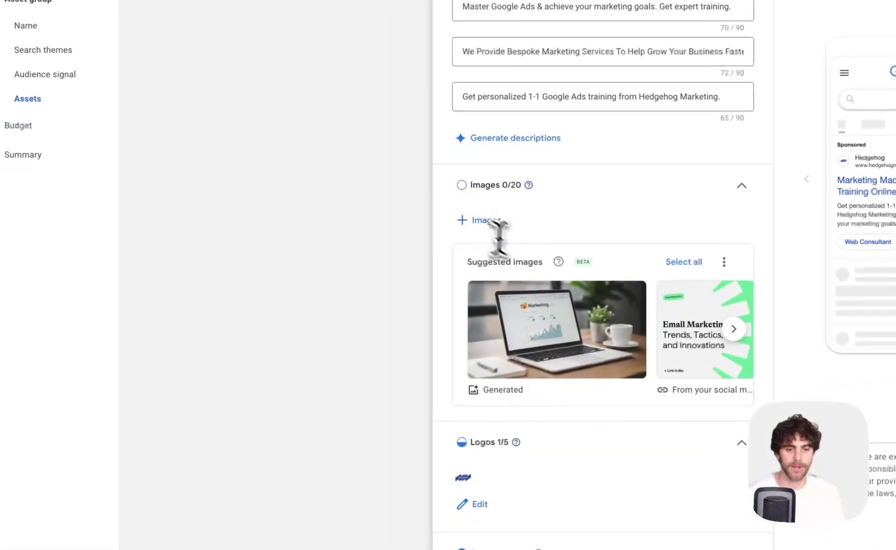
Remove the cropped first horizontal image from the asset group's image selection, and save the remaining Google Ads platform training images
{"action": "scroll", "coordinate": [181, 255], "scroll_direction": "down", "scroll_amount": 1}
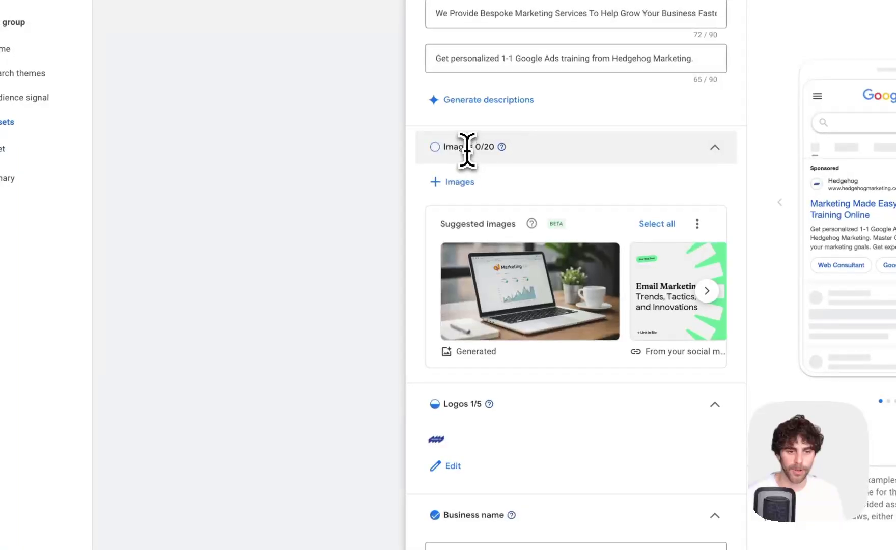
{"action": "scroll", "coordinate": [483, 403], "scroll_direction": "down", "scroll_amount": 2}
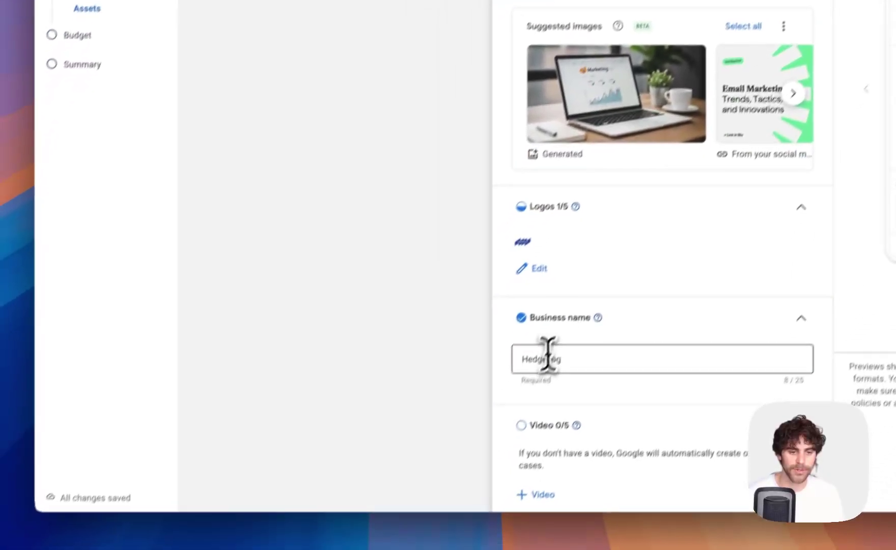
{"action": "scroll", "coordinate": [606, 410], "scroll_direction": "up", "scroll_amount": 1}
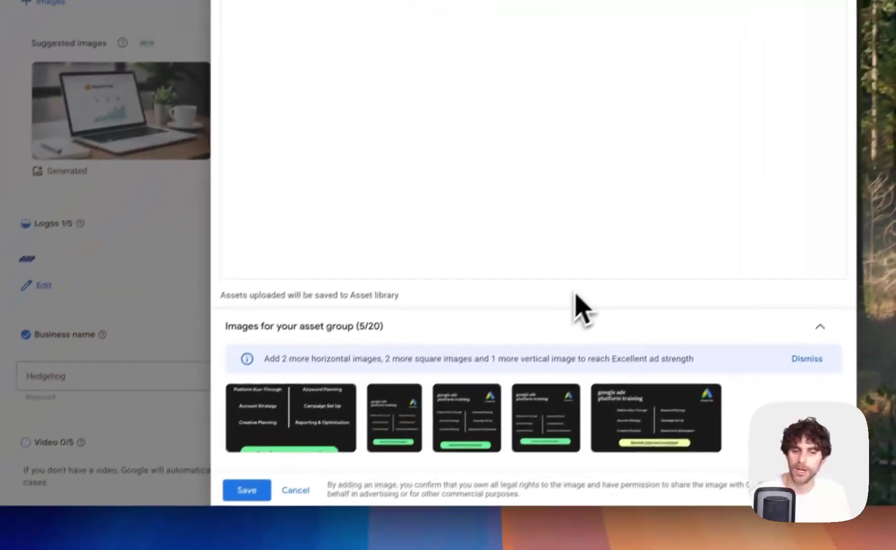
{"action": "mouse_move", "coordinate": [217, 510]}
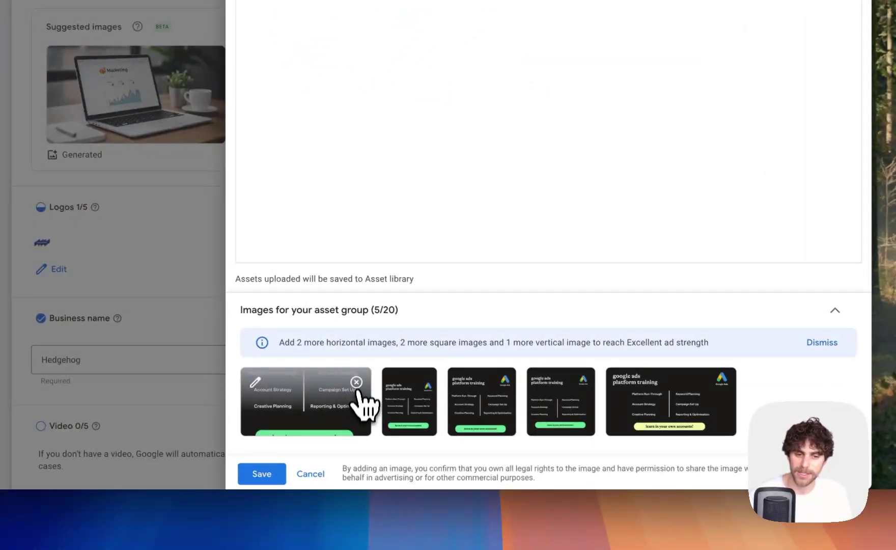
{"action": "left_click", "coordinate": [356, 383]}
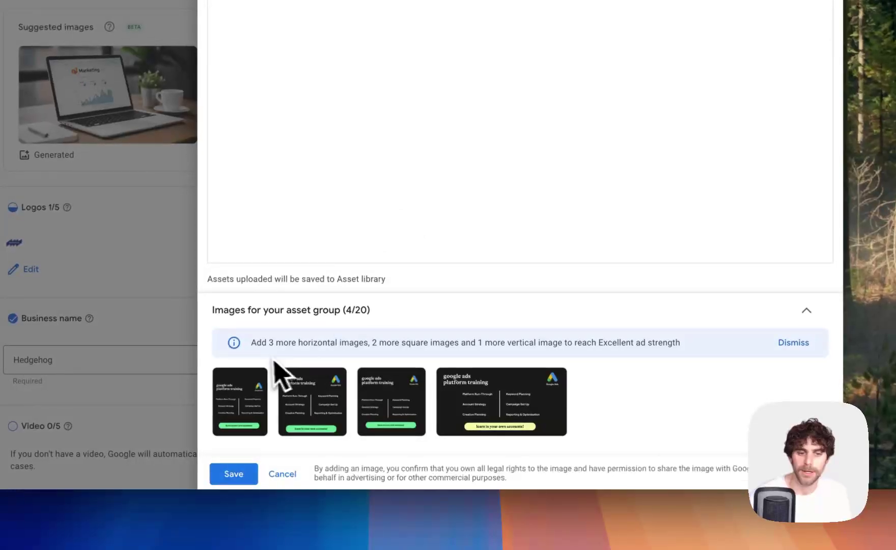
{"action": "left_click_drag", "start_coordinate": [256, 342], "coordinate": [339, 342]}
{"action": "left_click_drag", "start_coordinate": [581, 346], "coordinate": [684, 345]}
{"action": "left_click", "coordinate": [683, 345]}
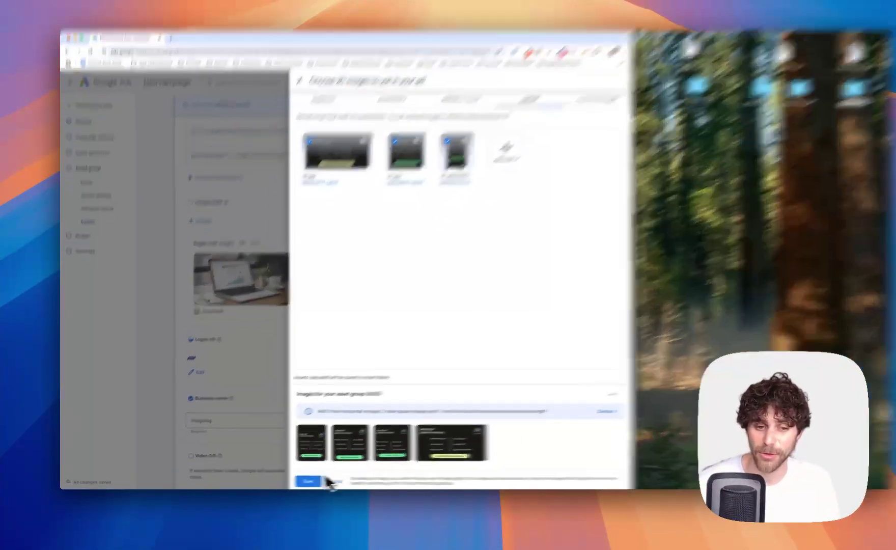
{"action": "left_click", "coordinate": [292, 482]}
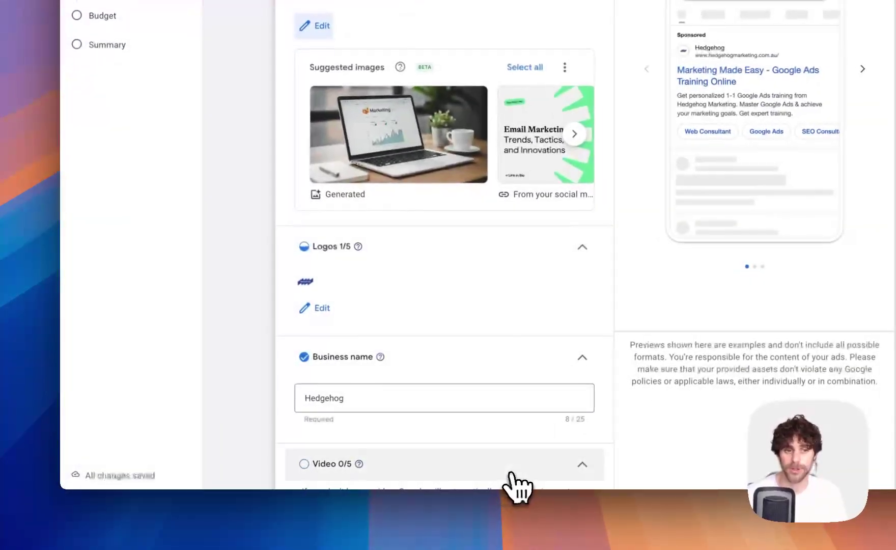
Start creating a video for the asset group's ads with the vertical Repeating text template
{"action": "scroll", "coordinate": [530, 436], "scroll_direction": "down", "scroll_amount": 5}
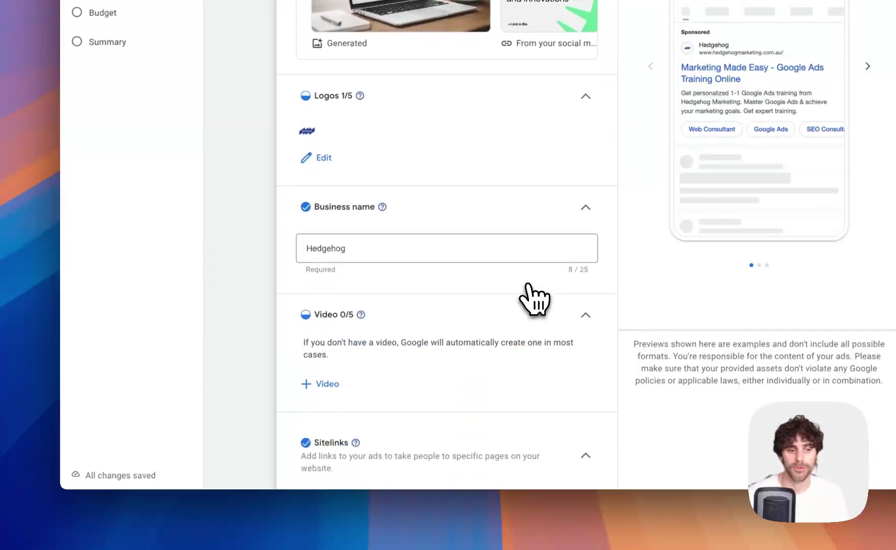
{"action": "left_click", "coordinate": [317, 251]}
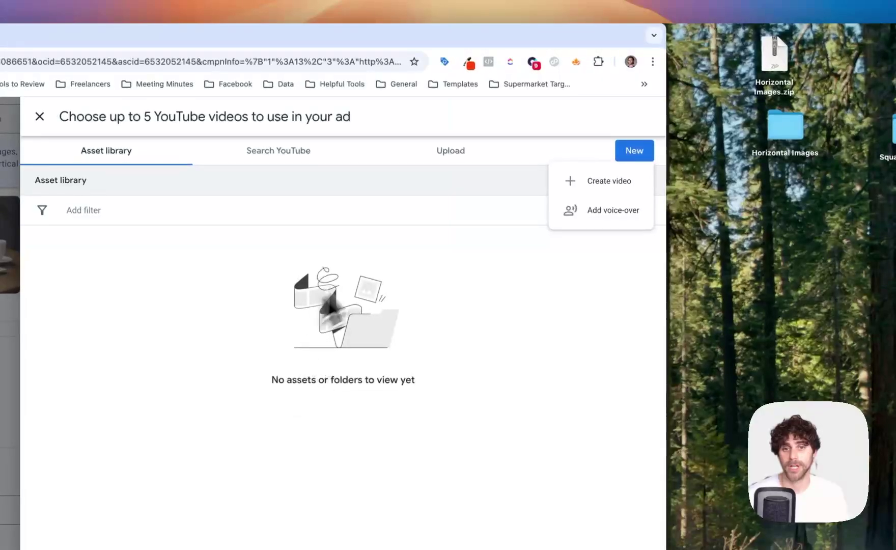
{"action": "left_click", "coordinate": [376, 250]}
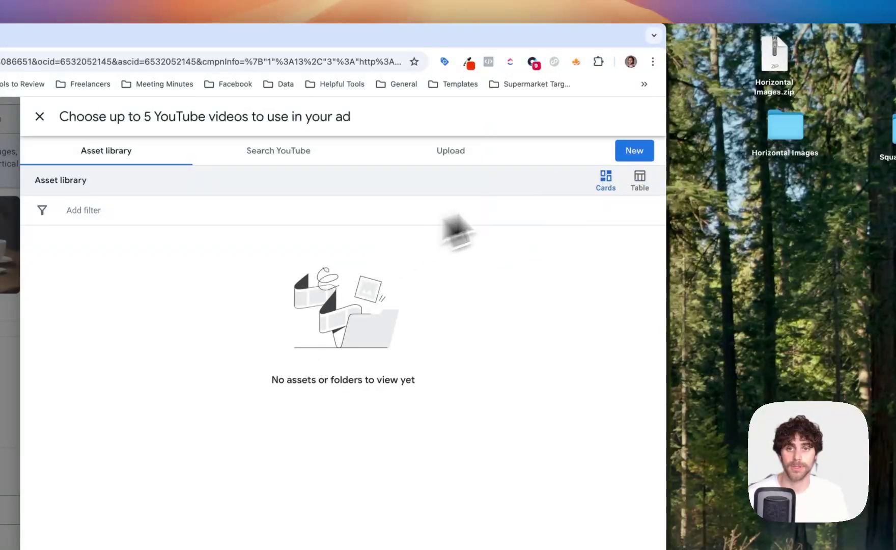
{"action": "left_click", "coordinate": [634, 151]}
{"action": "left_click", "coordinate": [599, 180]}
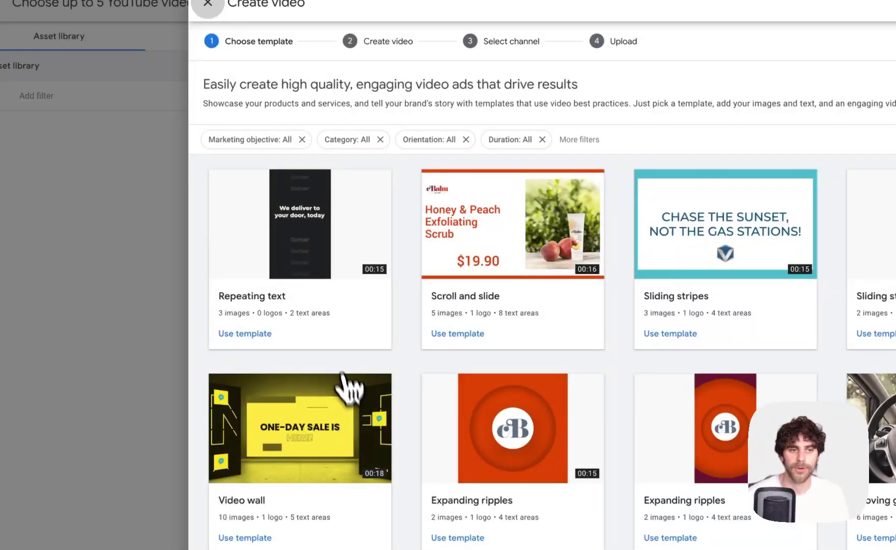
{"action": "left_click", "coordinate": [298, 264]}
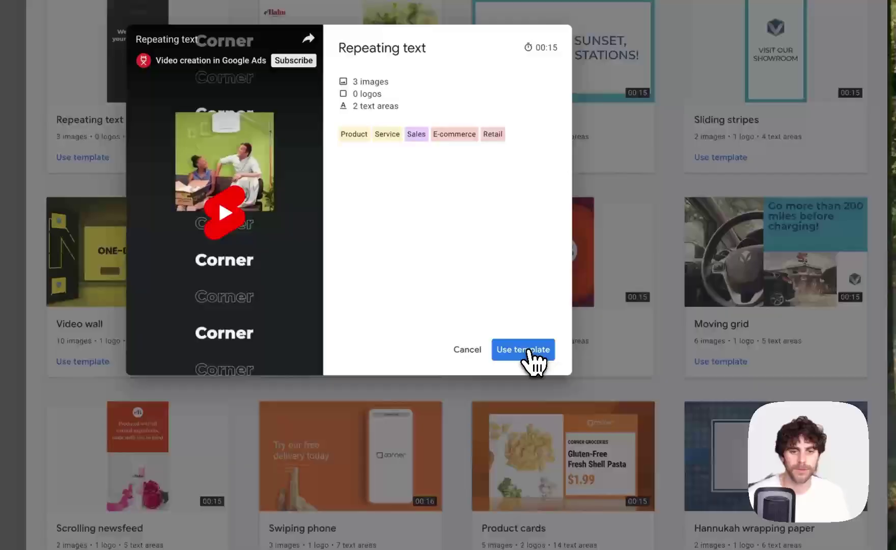
{"action": "left_click", "coordinate": [546, 340]}
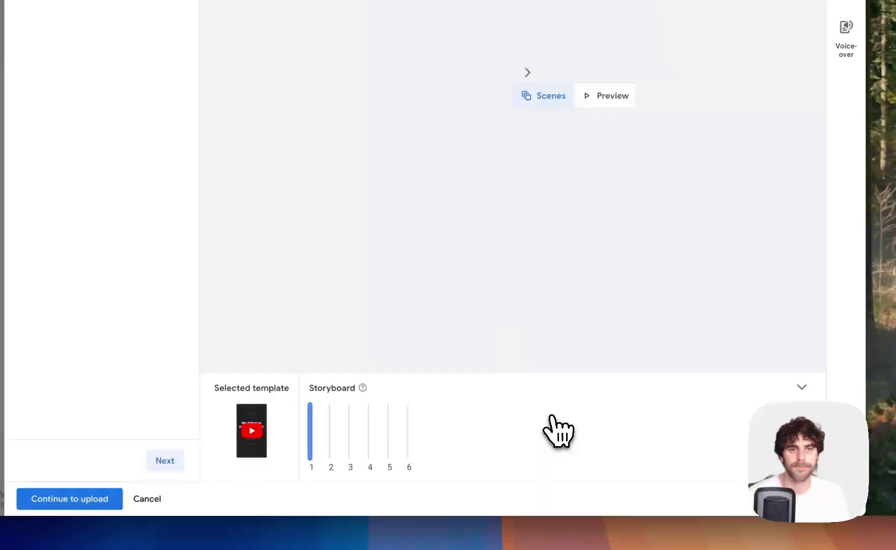
Set Text 1 in scene 1 of the video to "Google Ads Training"
{"action": "left_click", "coordinate": [305, 139]}
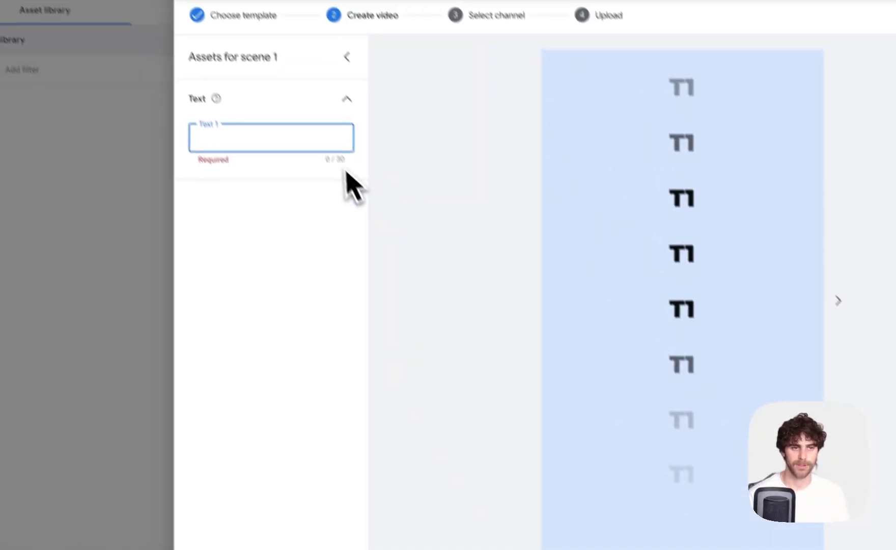
{"action": "type", "text": "aoogle Ads Training"}
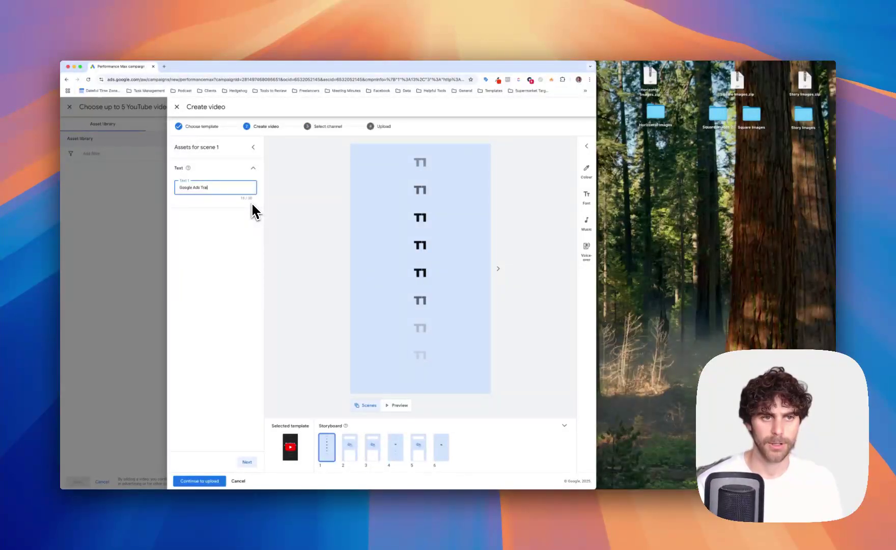
{"action": "left_click", "coordinate": [309, 321]}
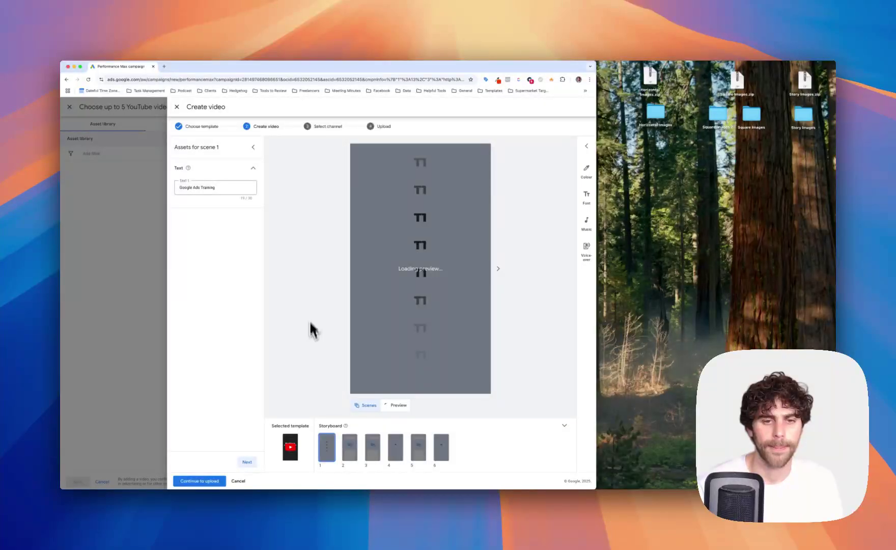
Fill in Text 2 of scene 4 with a personalised training line ending in "your own accounts!", and preview the video
{"action": "left_click", "coordinate": [349, 448]}
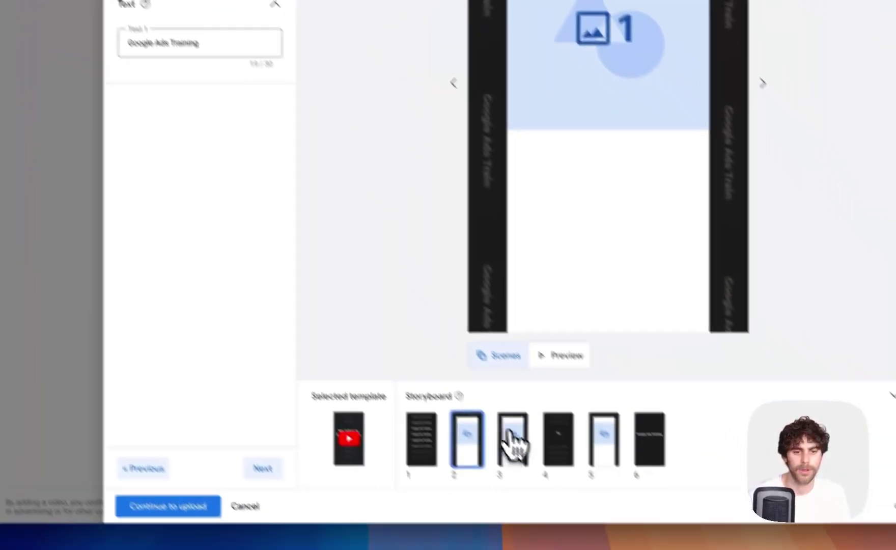
{"action": "left_click", "coordinate": [511, 438]}
{"action": "left_click", "coordinate": [559, 442]}
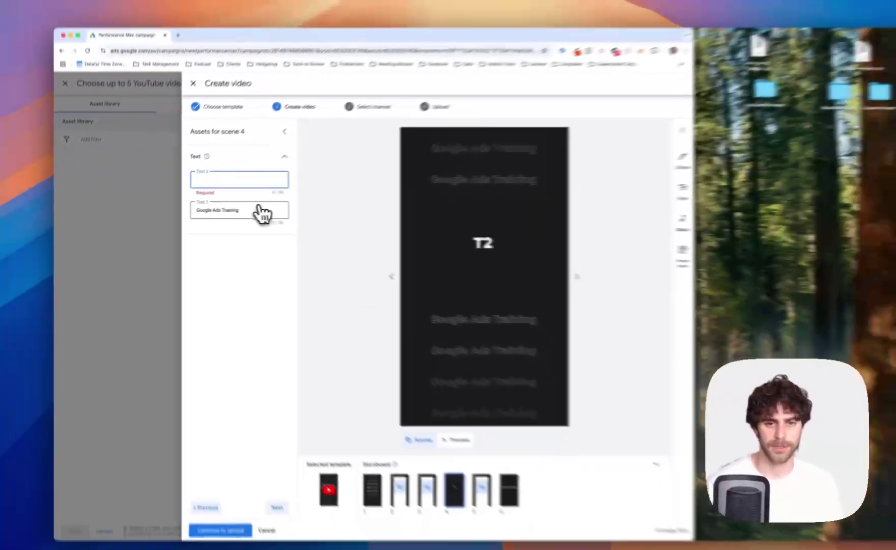
{"action": "type", "text": "Perso"}
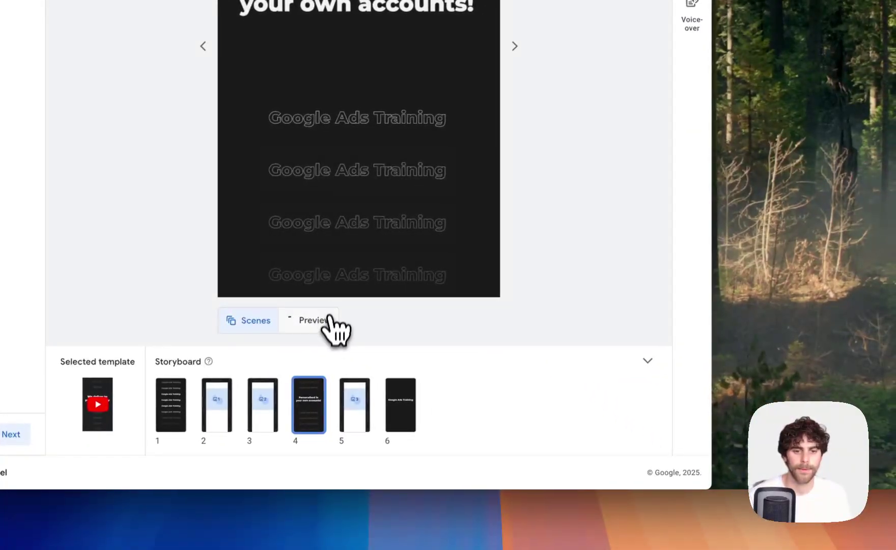
{"action": "left_click", "coordinate": [326, 331]}
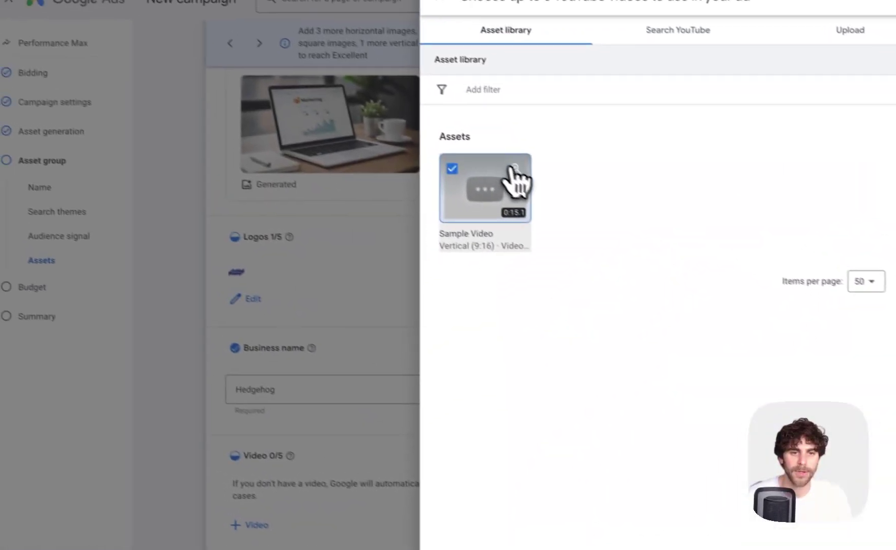
View the Sample Video from the asset library, and save it as the asset group's video
{"action": "left_click", "coordinate": [12, 280]}
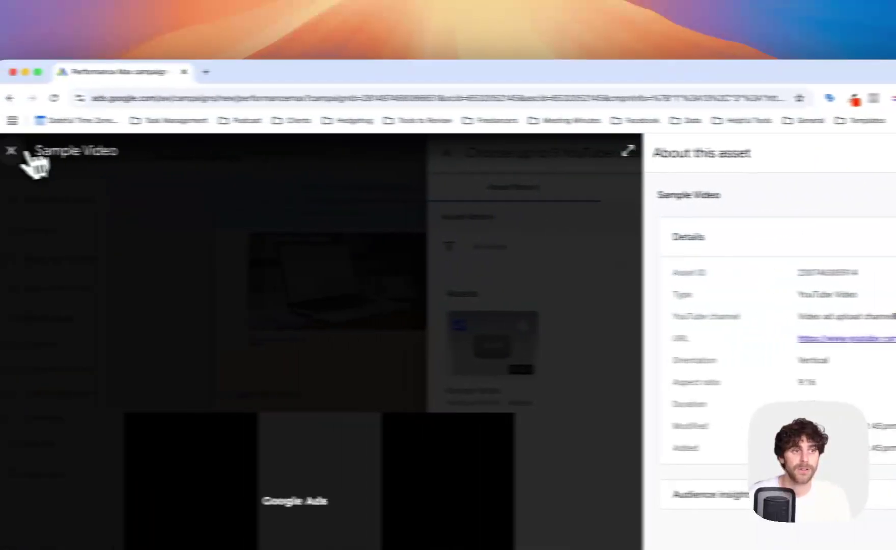
{"action": "left_click", "coordinate": [11, 150]}
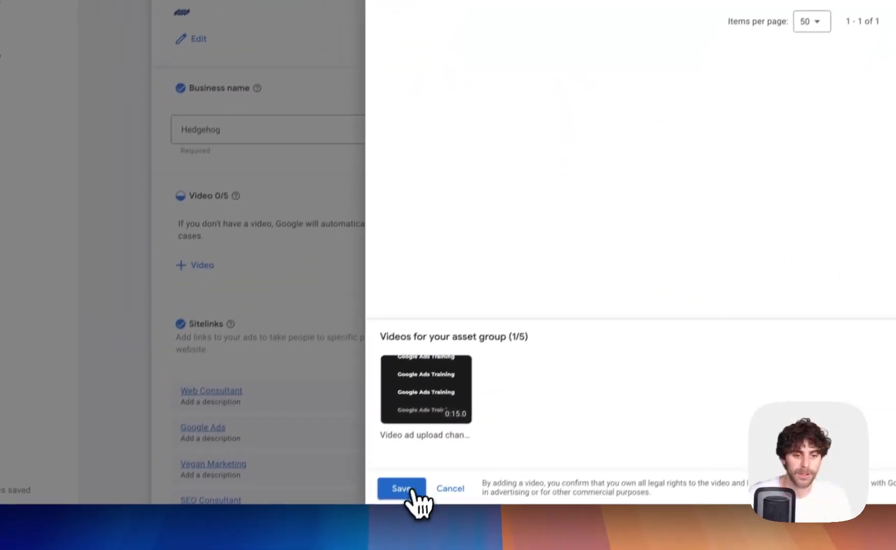
{"action": "left_click", "coordinate": [410, 488]}
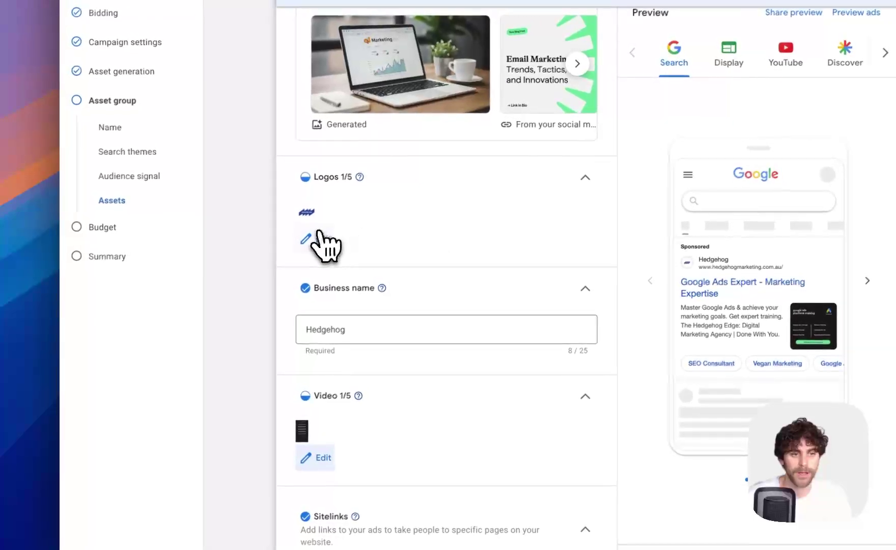
Select the suggested horizontal hedgehog logo and the square black hedgehog logo from the asset library
{"action": "left_click", "coordinate": [320, 239]}
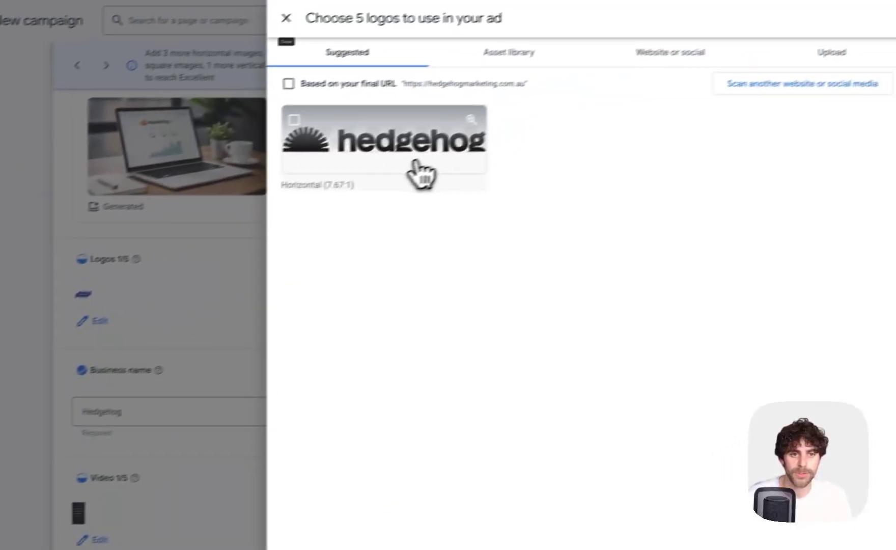
{"action": "left_click", "coordinate": [400, 181]}
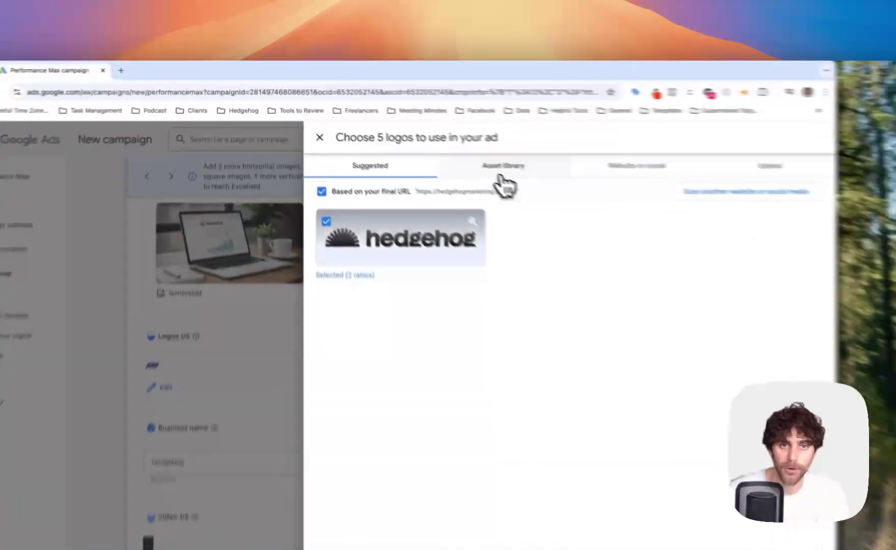
{"action": "left_click", "coordinate": [396, 126]}
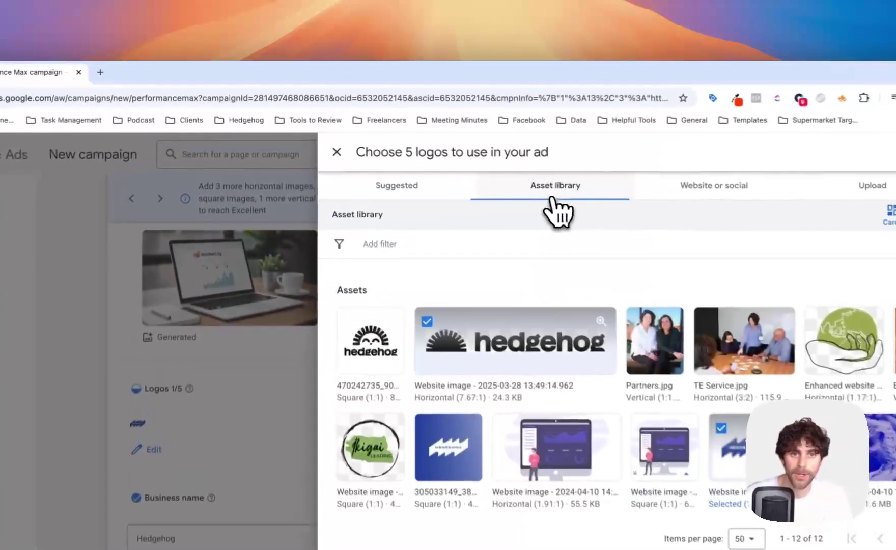
{"action": "left_click", "coordinate": [298, 205]}
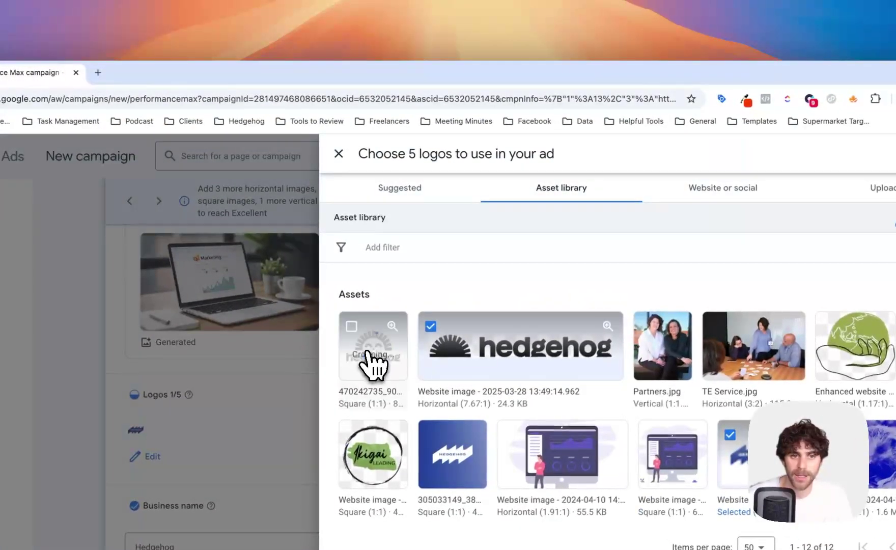
{"action": "left_click", "coordinate": [445, 335]}
{"action": "left_click", "coordinate": [340, 157]}
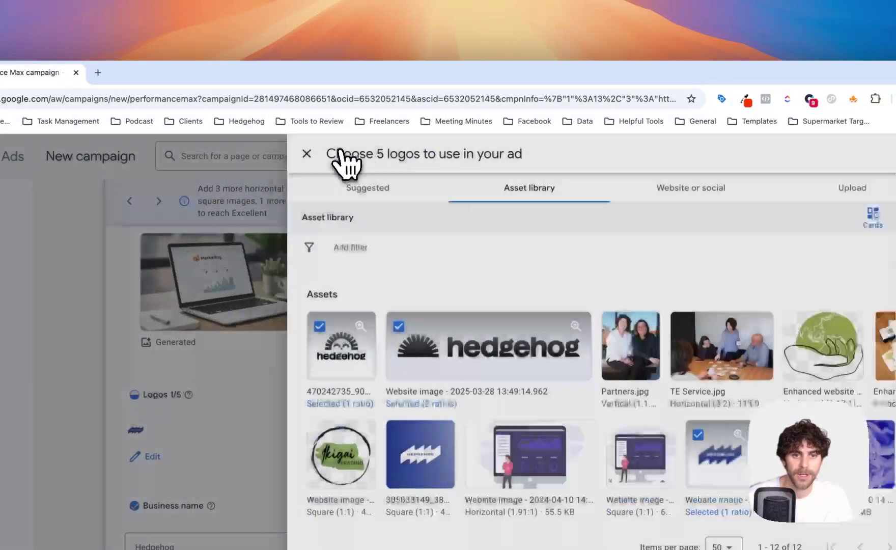
Remove the horizontal hedgehog logo and the blue logo from the selection, and save only the square hedgehog logo
{"action": "left_click", "coordinate": [430, 328]}
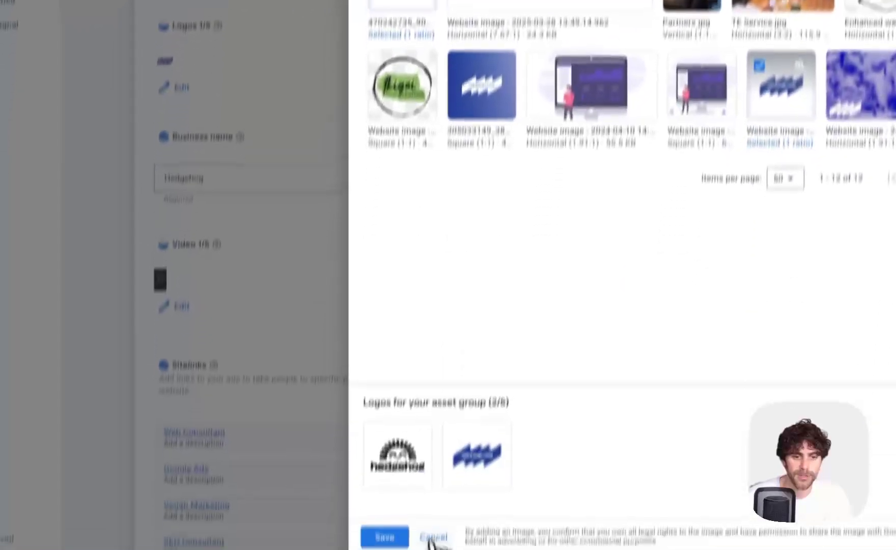
{"action": "left_click", "coordinate": [500, 373]}
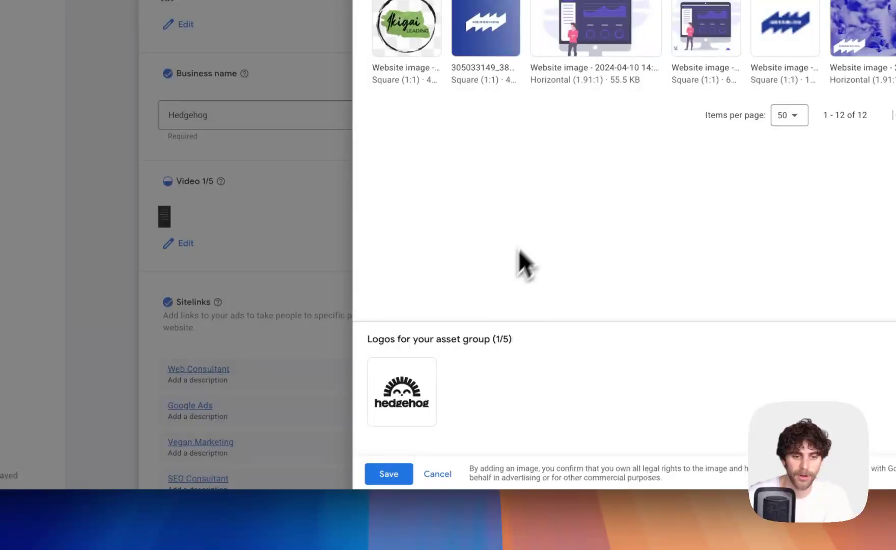
{"action": "left_click", "coordinate": [392, 475]}
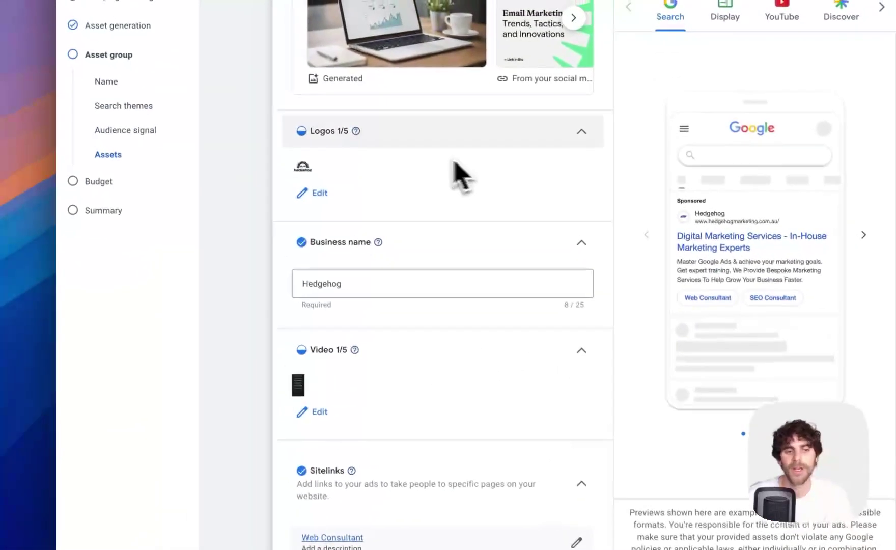
Recheck the saved logo selection, and look over the sitelinks and call to action of the asset group
{"action": "left_click", "coordinate": [320, 204]}
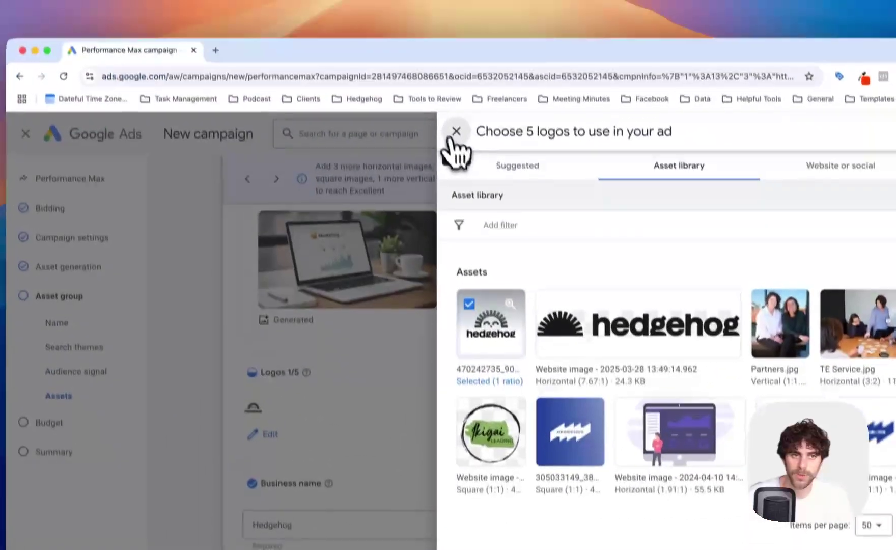
{"action": "left_click", "coordinate": [454, 135]}
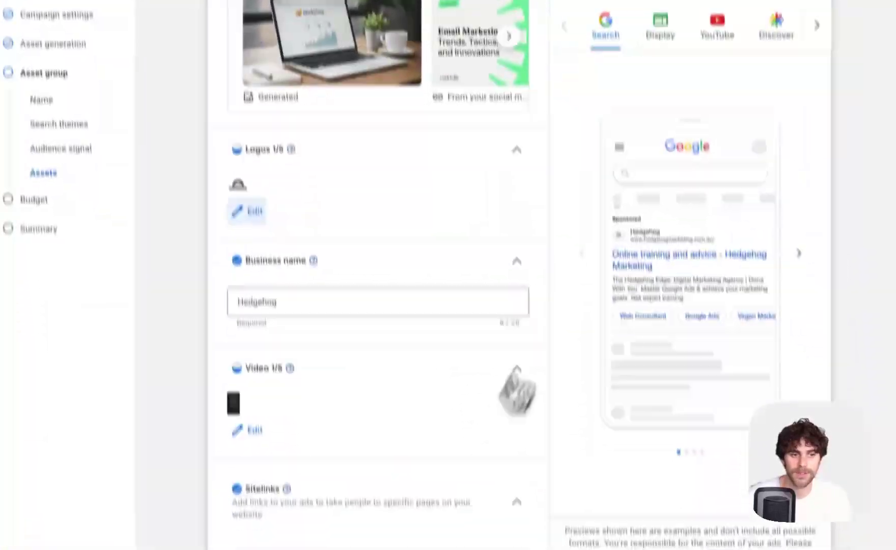
{"action": "scroll", "coordinate": [561, 285], "scroll_direction": "down", "scroll_amount": 5}
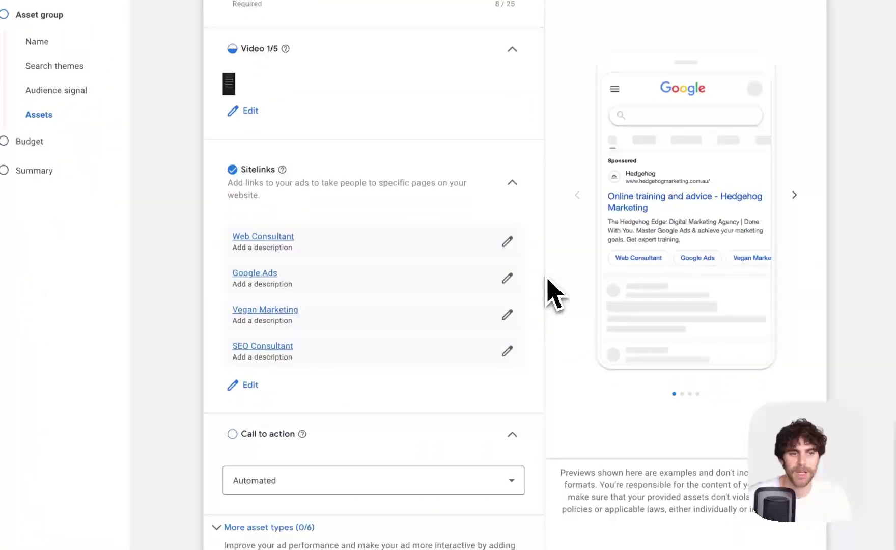
{"action": "scroll", "coordinate": [547, 280], "scroll_direction": "down", "scroll_amount": 1}
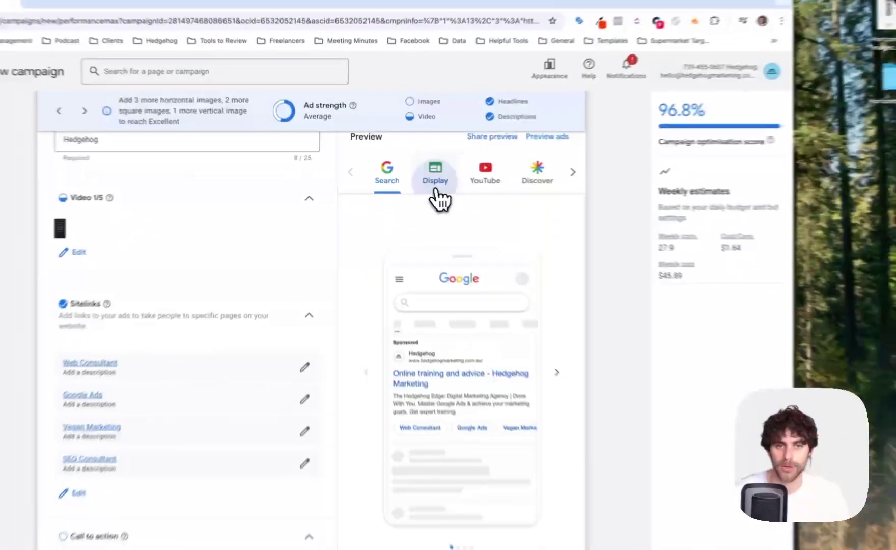
Preview the asset group's ads in the YouTube, Discover and Display formats
{"action": "left_click", "coordinate": [393, 165]}
{"action": "left_click", "coordinate": [422, 165]}
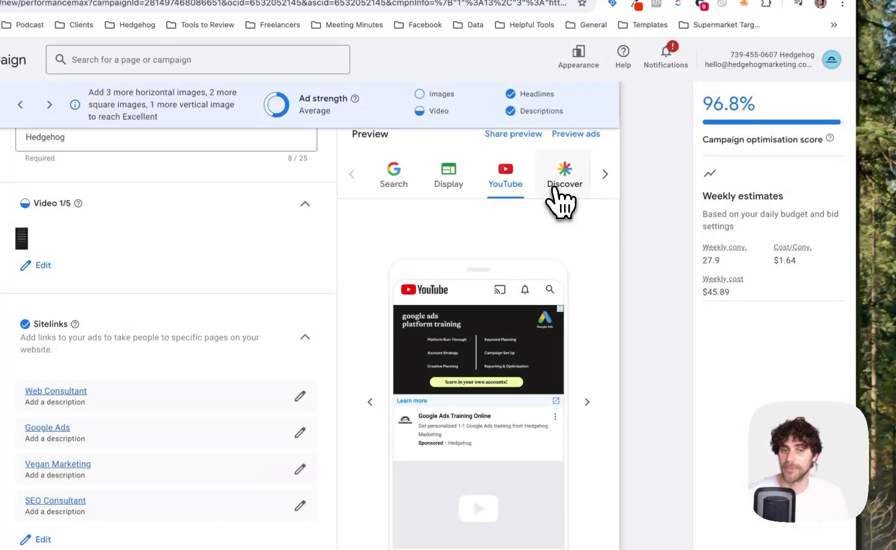
{"action": "left_click", "coordinate": [554, 189]}
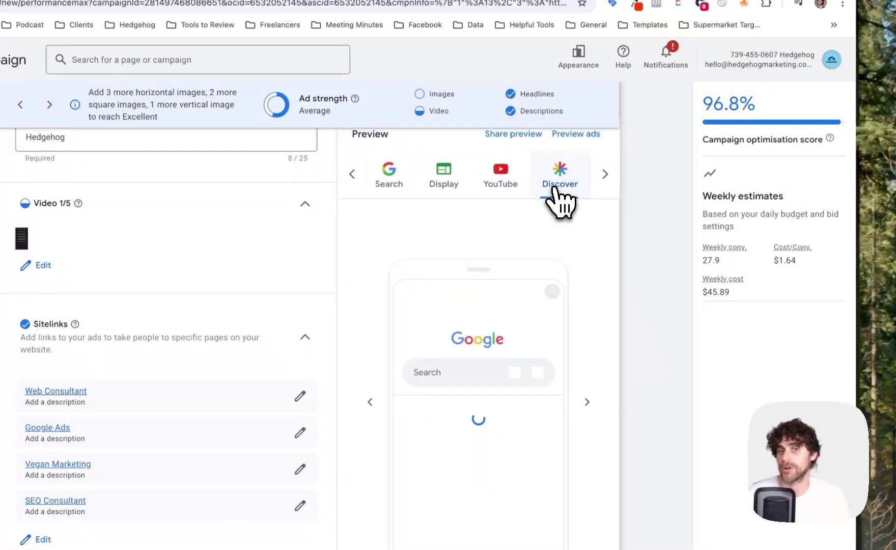
{"action": "left_click", "coordinate": [444, 186]}
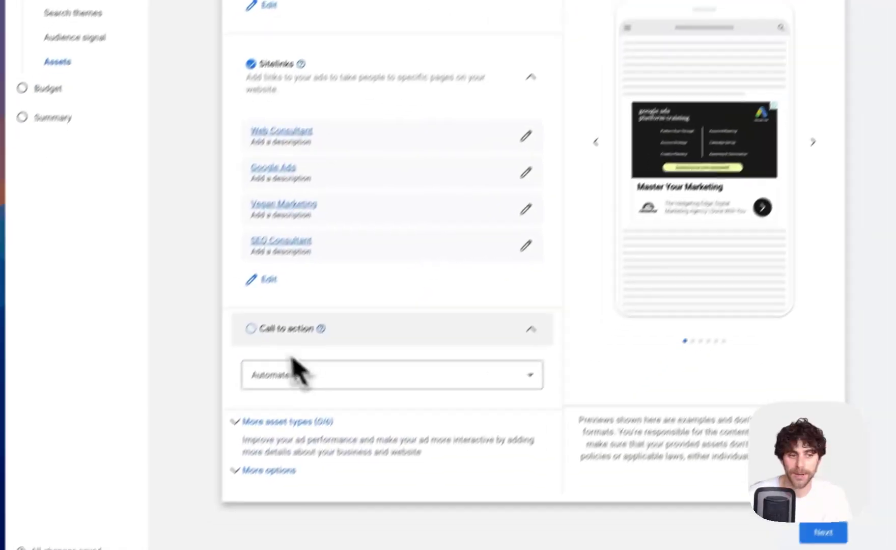
Set the asset group's call to action to Get quote
{"action": "left_click", "coordinate": [278, 307]}
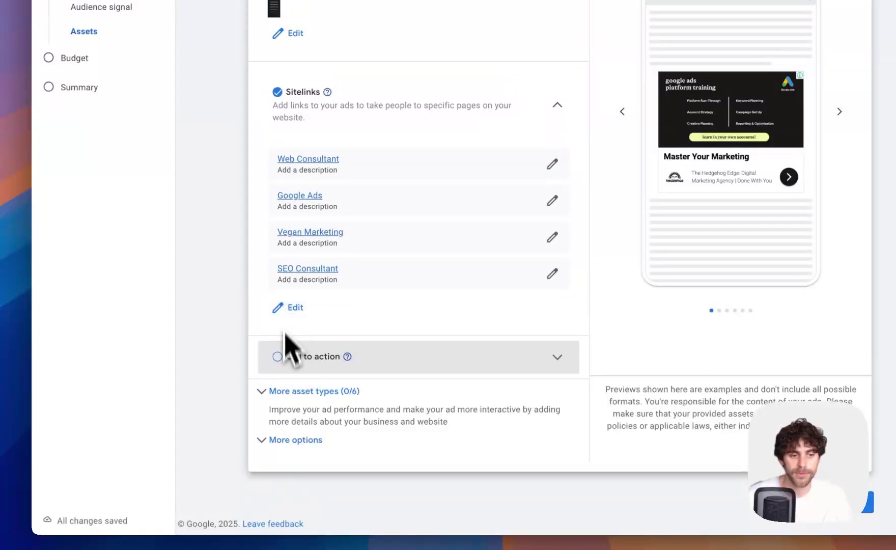
{"action": "left_click", "coordinate": [284, 362]}
{"action": "left_click", "coordinate": [281, 363]}
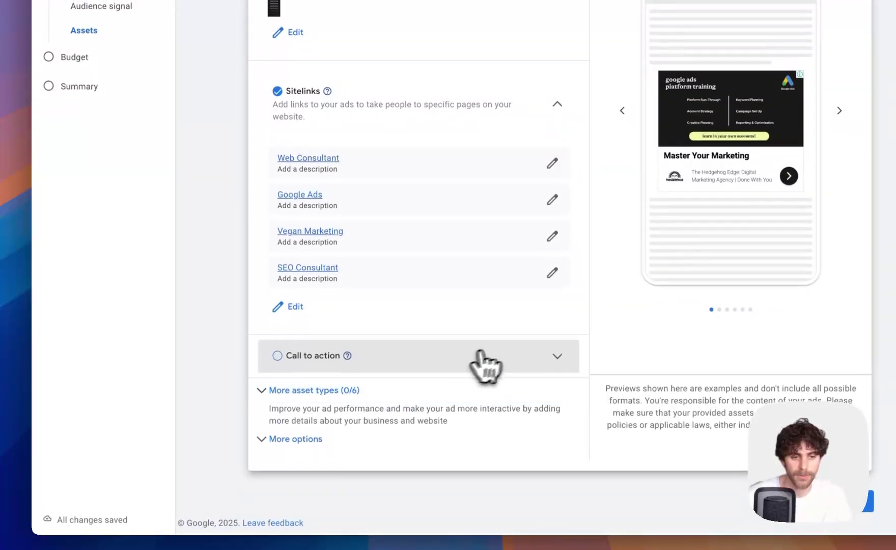
{"action": "left_click", "coordinate": [496, 349]}
{"action": "scroll", "coordinate": [502, 359], "scroll_direction": "down", "scroll_amount": 1}
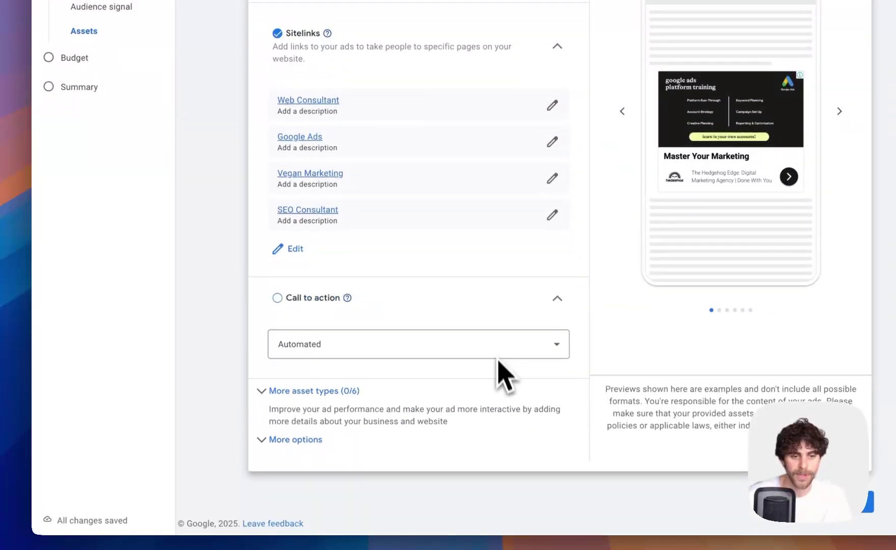
{"action": "left_click", "coordinate": [367, 357]}
{"action": "scroll", "coordinate": [356, 214], "scroll_direction": "down", "scroll_amount": 2}
{"action": "scroll", "coordinate": [351, 201], "scroll_direction": "up", "scroll_amount": 2}
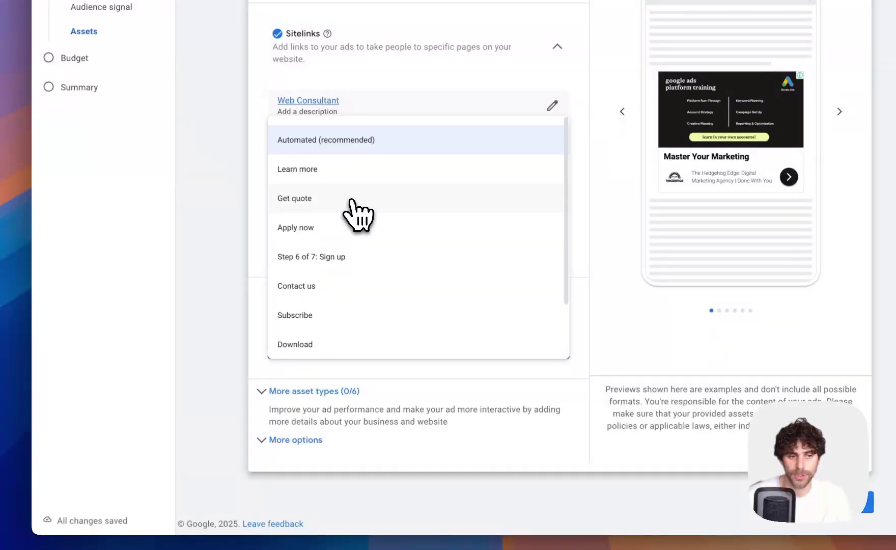
{"action": "left_click", "coordinate": [309, 197]}
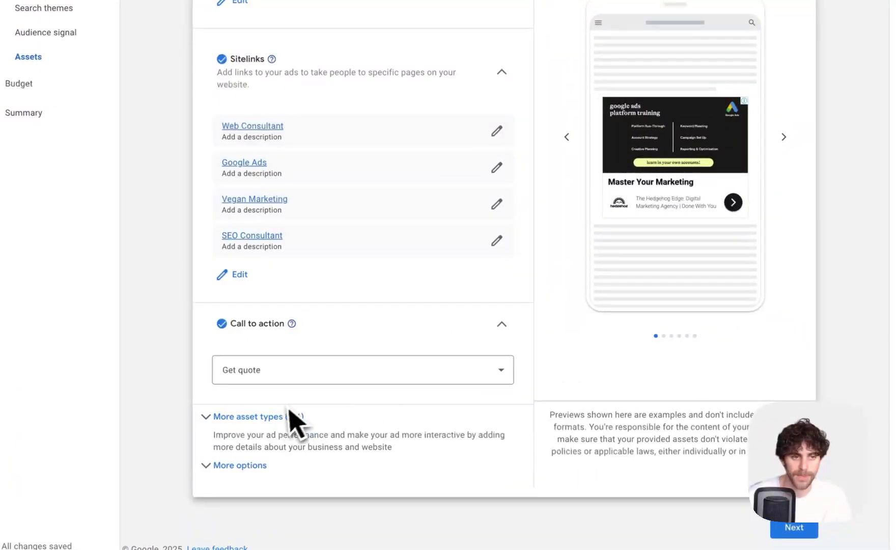
Start adding campaign-level callouts from the additional asset types, select 1-1 Personalised Training, and check it in the ad preview
{"action": "left_click", "coordinate": [280, 423]}
{"action": "scroll", "coordinate": [280, 425], "scroll_direction": "down", "scroll_amount": 6}
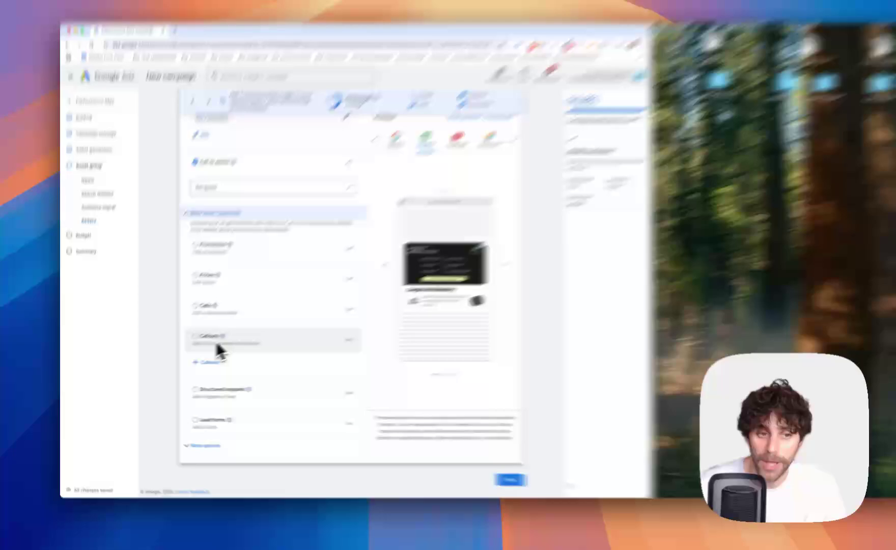
{"action": "left_click", "coordinate": [201, 343]}
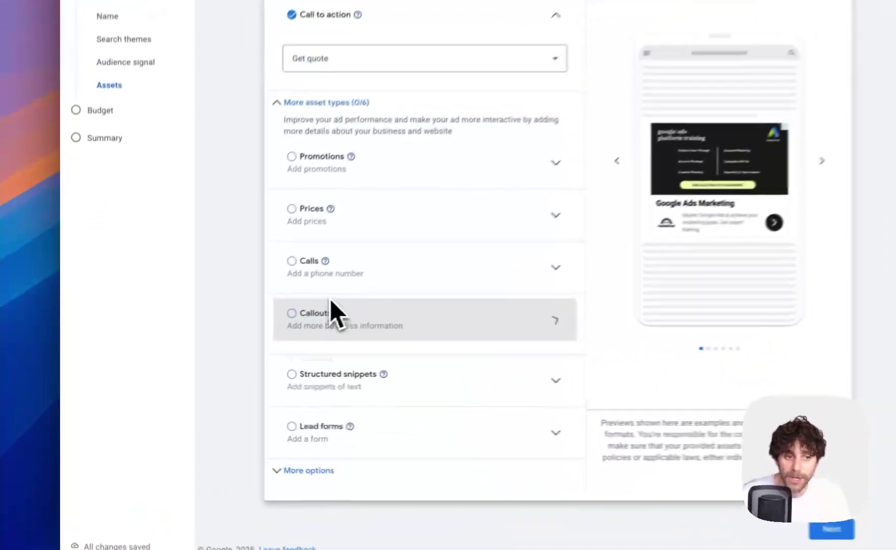
{"action": "left_click", "coordinate": [244, 346]}
{"action": "left_click", "coordinate": [332, 376]}
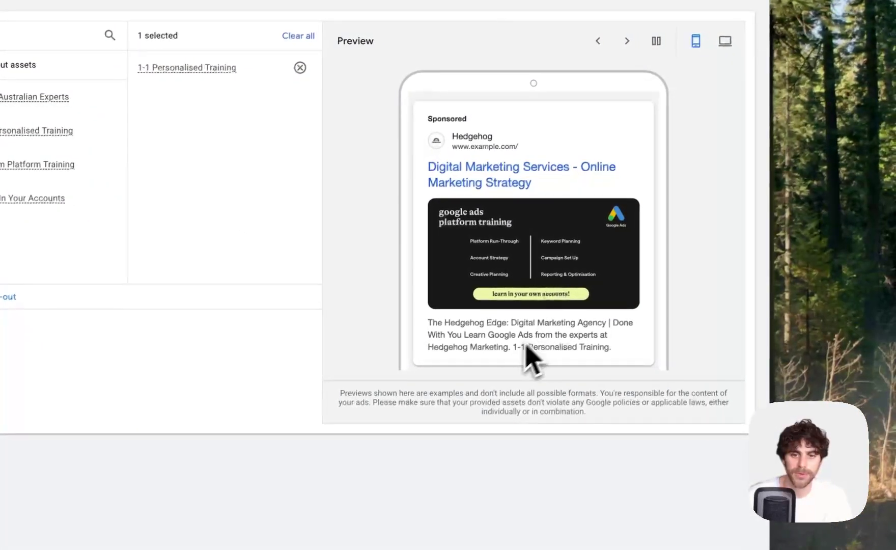
{"action": "left_click_drag", "start_coordinate": [517, 351], "coordinate": [590, 352]}
{"action": "left_click", "coordinate": [600, 356]}
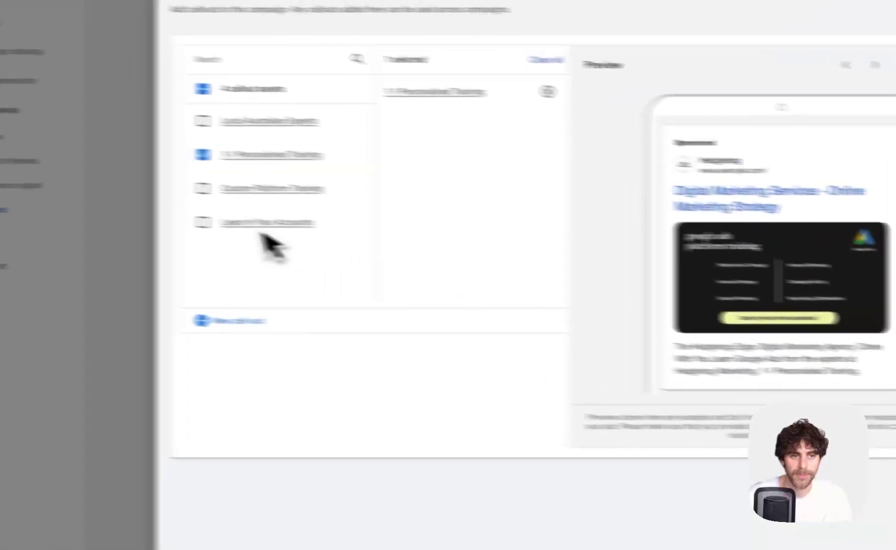
Add the callouts Learn In Your Accounts, Custom Platform Training and Local Australian Experts to the selection, and apply it
{"action": "left_click", "coordinate": [0, 198]}
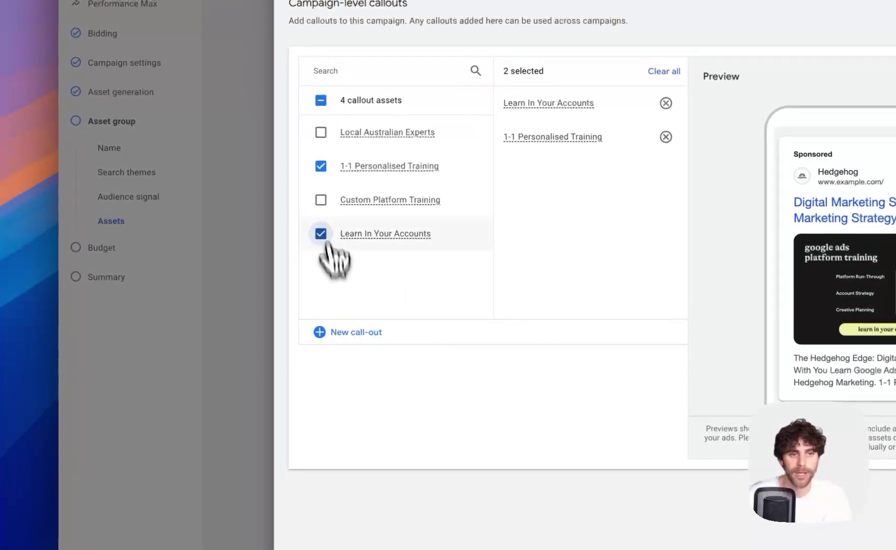
{"action": "left_click", "coordinate": [0, 164]}
{"action": "left_click", "coordinate": [322, 134]}
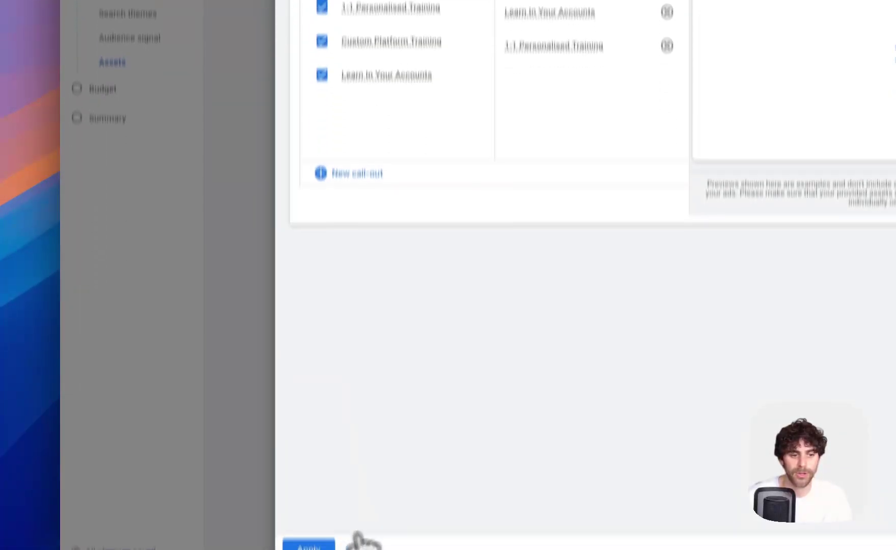
{"action": "left_click", "coordinate": [307, 541]}
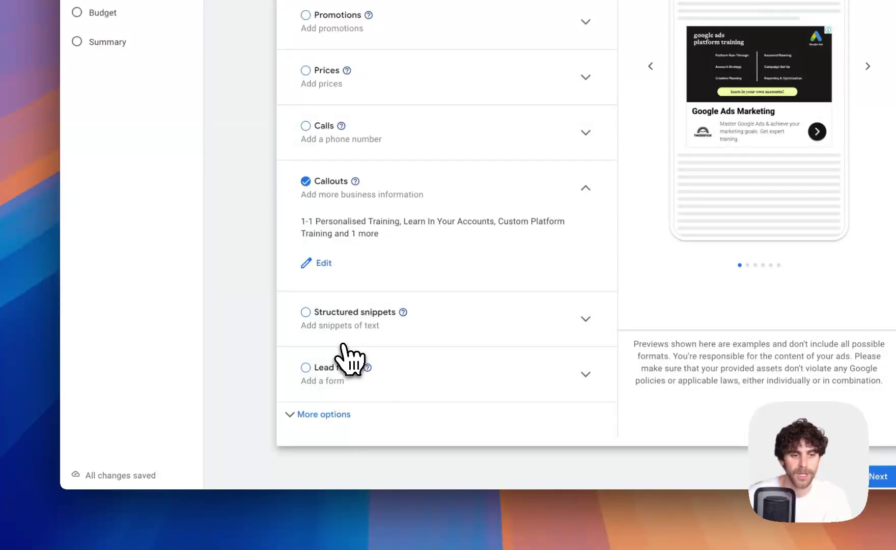
Look over the call asset and the extra options for display path, mobile final URL and URL rules
{"action": "left_click", "coordinate": [585, 142]}
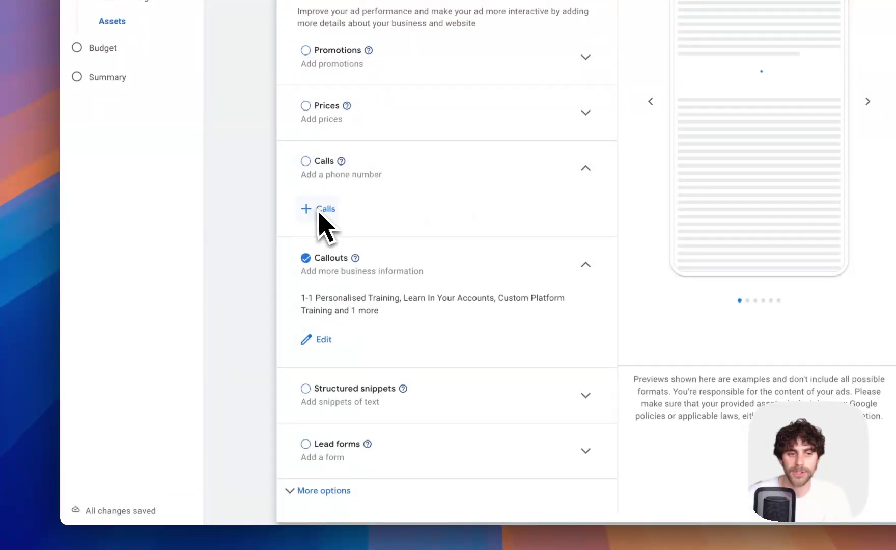
{"action": "left_click", "coordinate": [583, 178]}
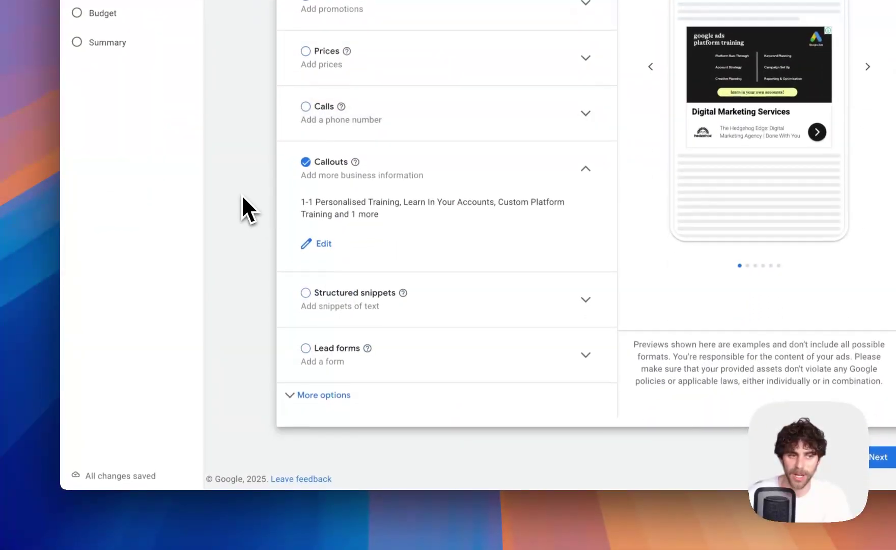
{"action": "left_click", "coordinate": [308, 402]}
{"action": "scroll", "coordinate": [377, 407], "scroll_direction": "down", "scroll_amount": 5}
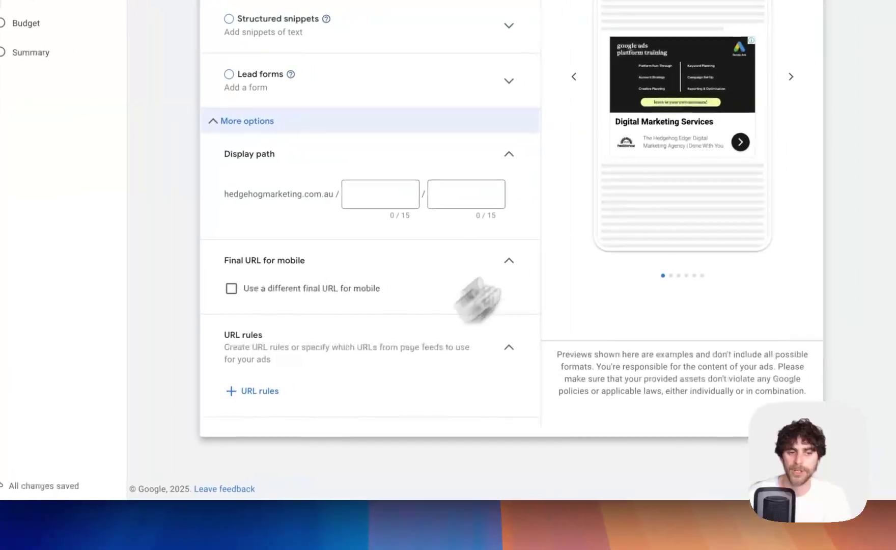
{"action": "left_click", "coordinate": [265, 125]}
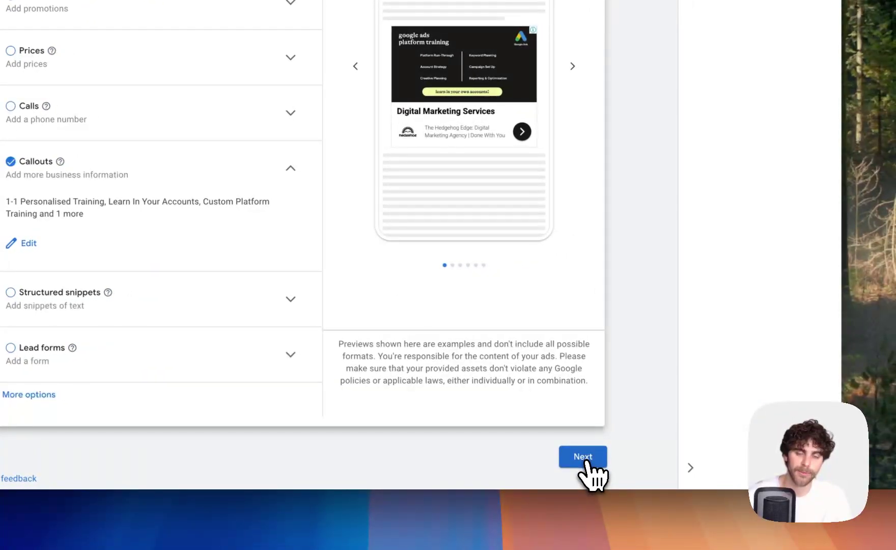
Continue past the asset group and budget stages, and review the campaign summary from recommendations to budget
{"action": "left_click", "coordinate": [586, 460]}
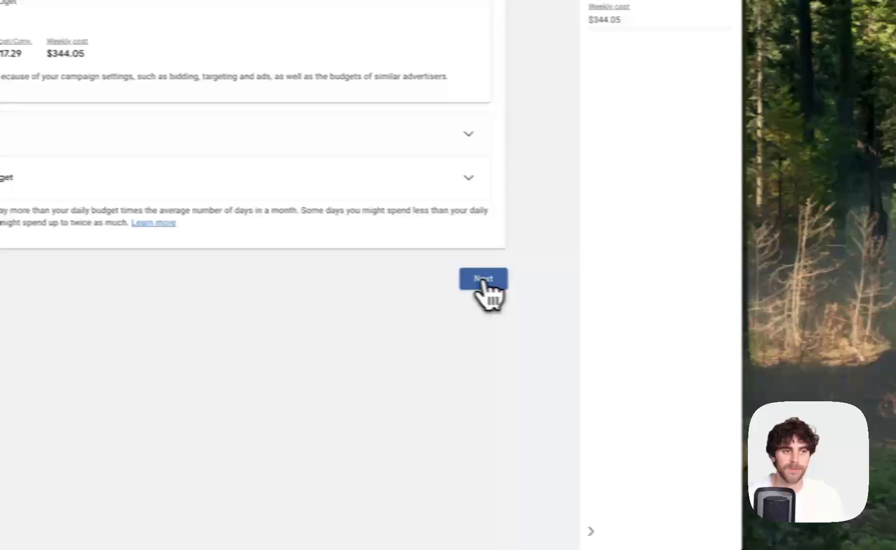
{"action": "left_click", "coordinate": [631, 297]}
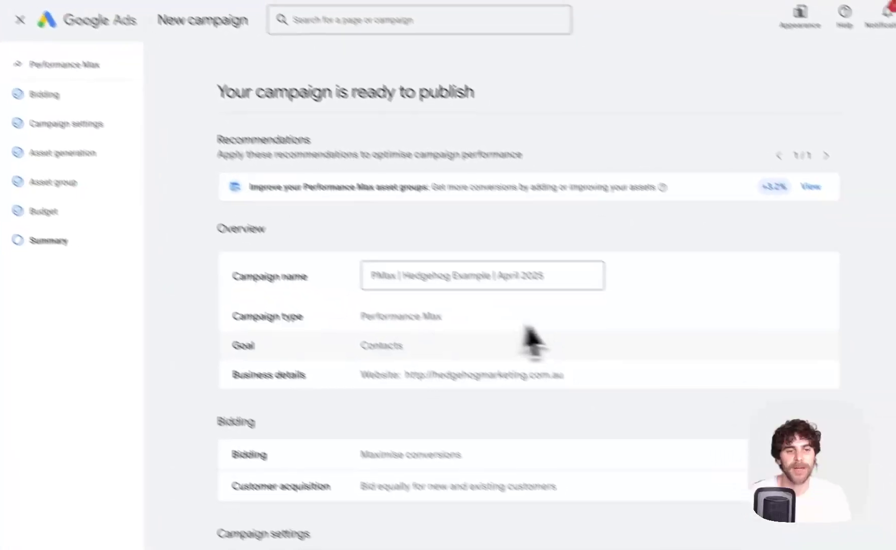
{"action": "scroll", "coordinate": [530, 338], "scroll_direction": "down", "scroll_amount": 5}
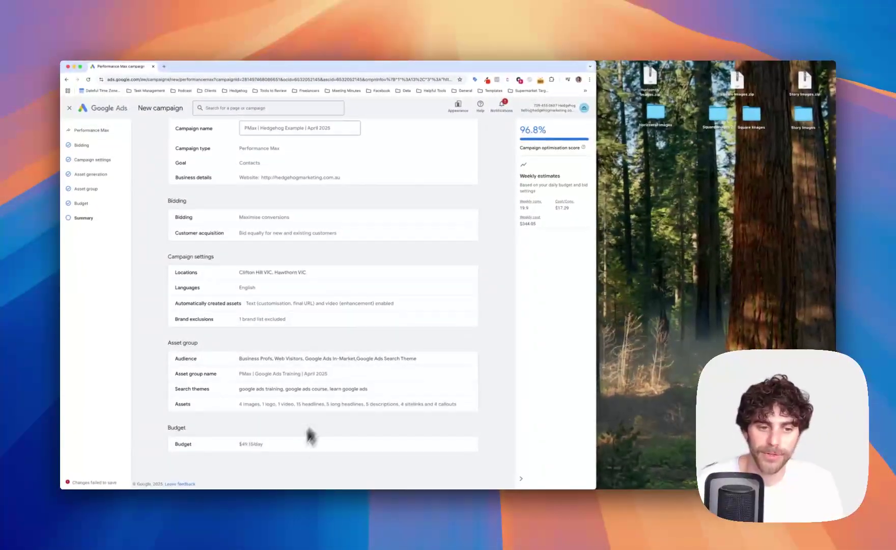
{"action": "scroll", "coordinate": [292, 456], "scroll_direction": "up", "scroll_amount": 3}
{"action": "scroll", "coordinate": [294, 455], "scroll_direction": "down", "scroll_amount": 3}
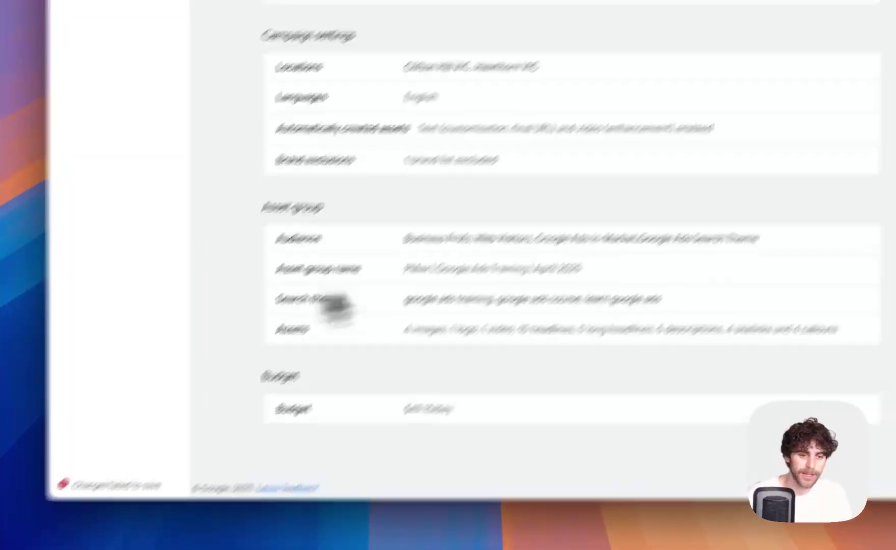
{"action": "scroll", "coordinate": [353, 347], "scroll_direction": "up", "scroll_amount": 3}
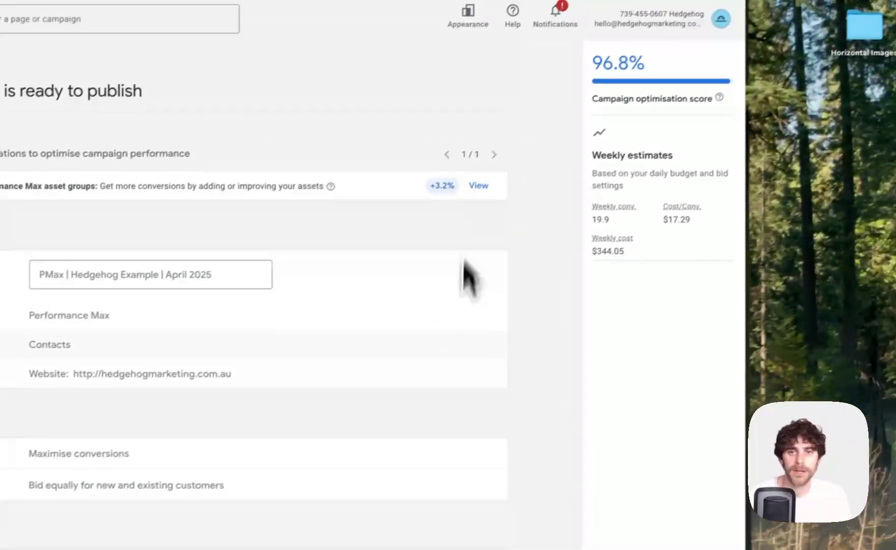
{"action": "scroll", "coordinate": [604, 183], "scroll_direction": "down", "scroll_amount": 4}
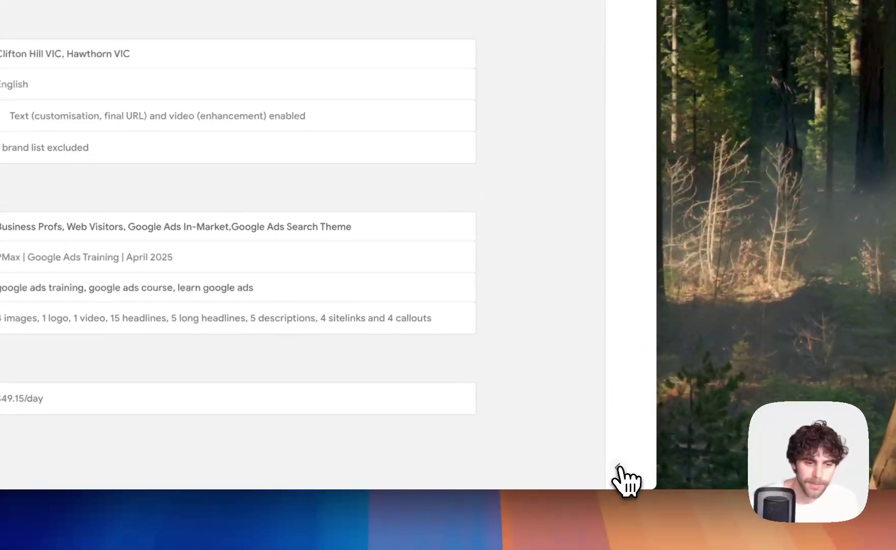
{"action": "scroll", "coordinate": [335, 337], "scroll_direction": "up", "scroll_amount": 4}
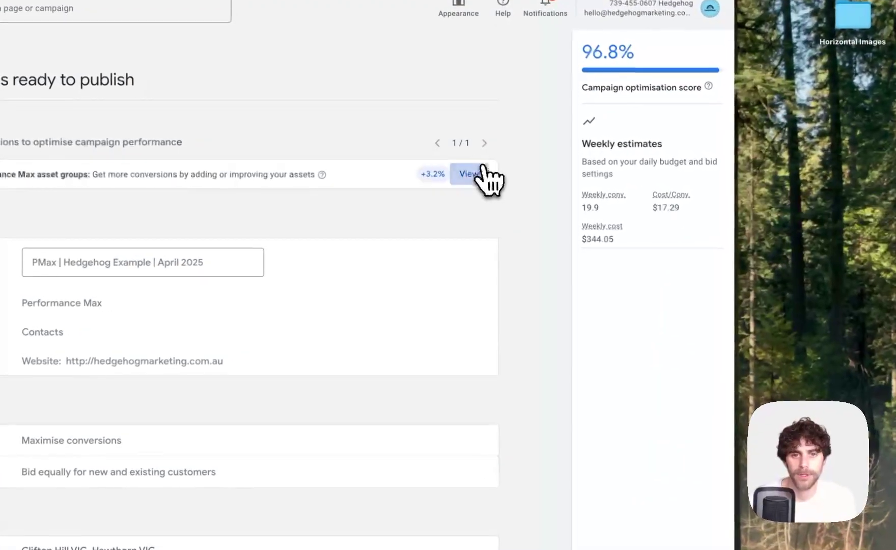
View the recommendation to improve the Performance Max asset groups, and return through the budget stage to the campaign summary
{"action": "left_click", "coordinate": [463, 192]}
{"action": "scroll", "coordinate": [486, 179], "scroll_direction": "down", "scroll_amount": 5}
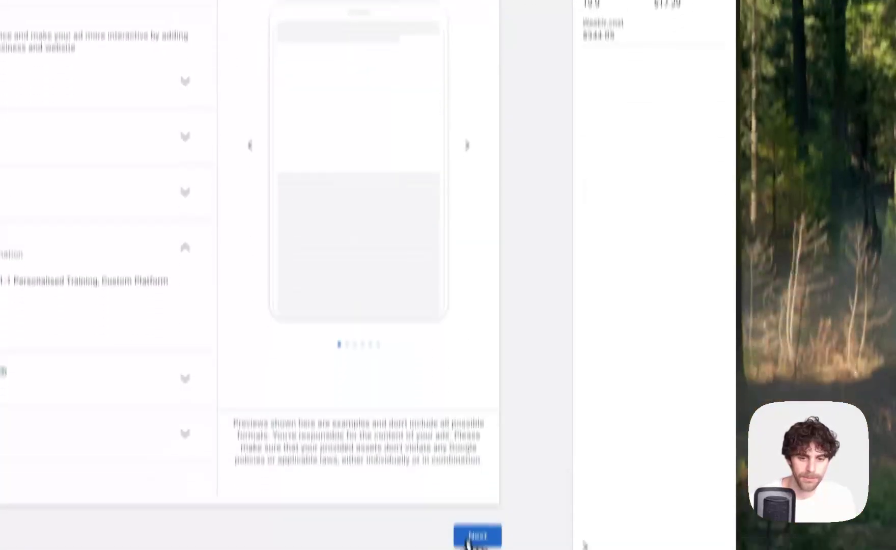
{"action": "left_click", "coordinate": [476, 536]}
{"action": "left_click", "coordinate": [483, 215]}
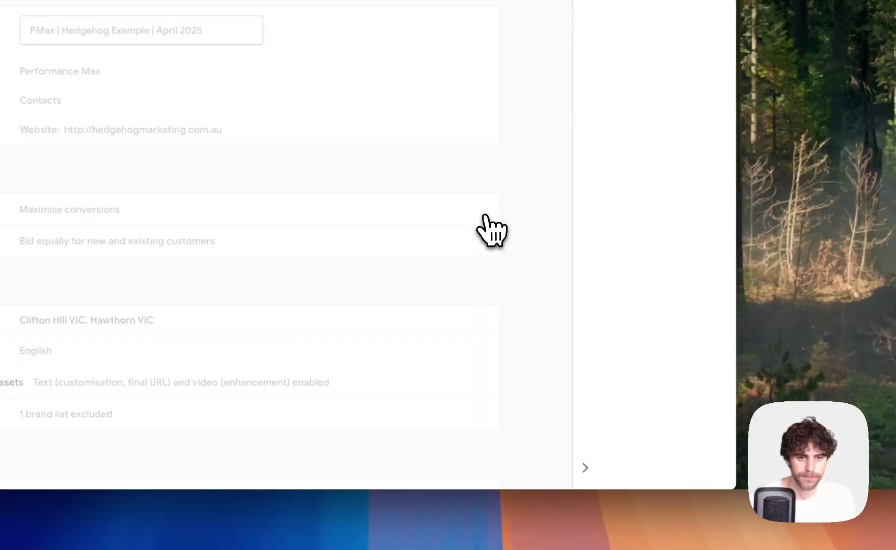